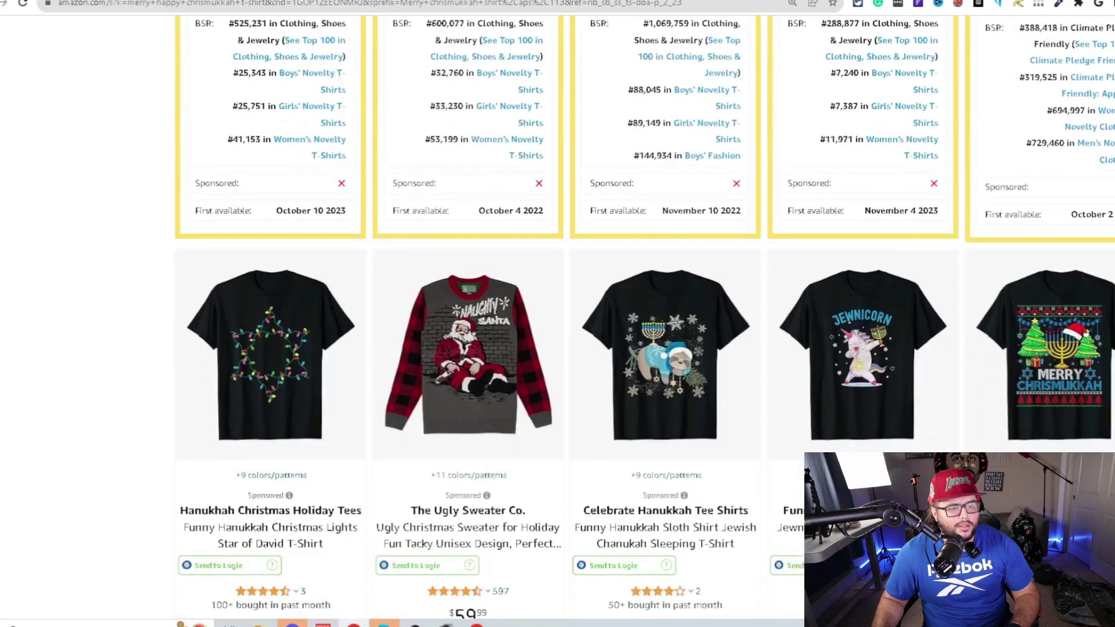
Examine the Amazon listings for "merry happy chrismukkah t-shirt", comparing shirt designs, prices, best seller ranks and the number of results.
scroll(1057, 158, "down", 1)
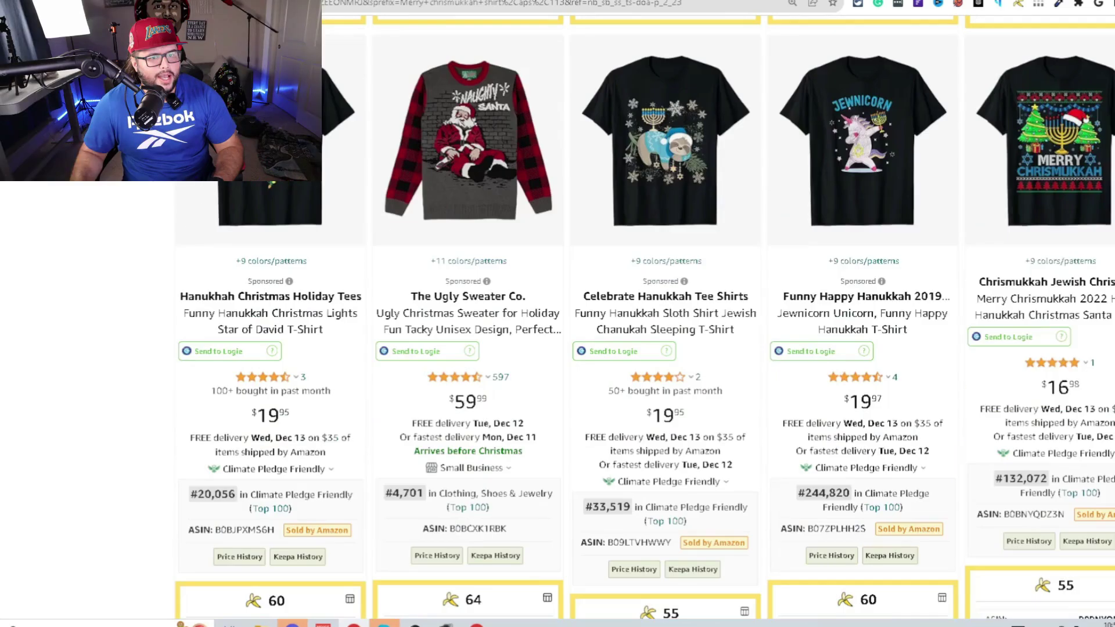
mouse_move(1057, 158)
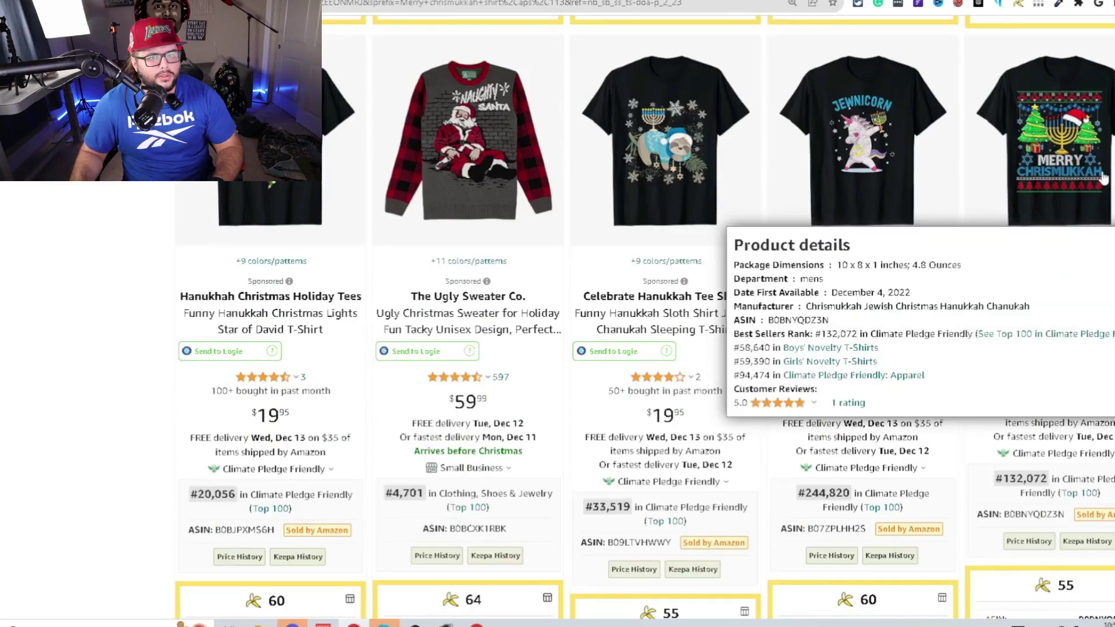
scroll(1007, 479, "down", 15)
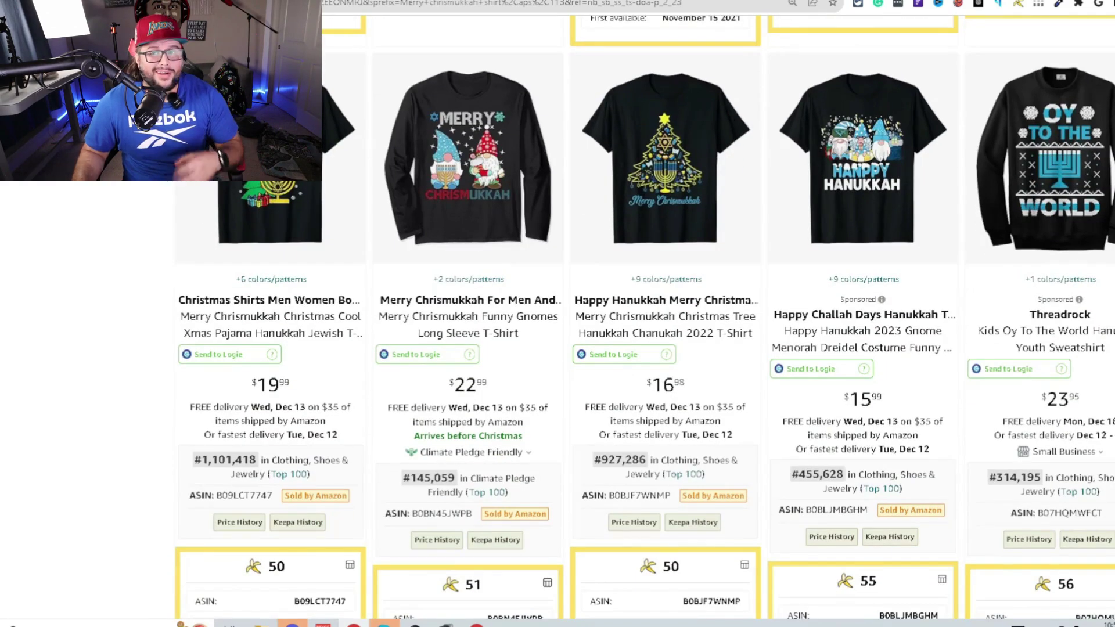
scroll(645, 319, "down", 15)
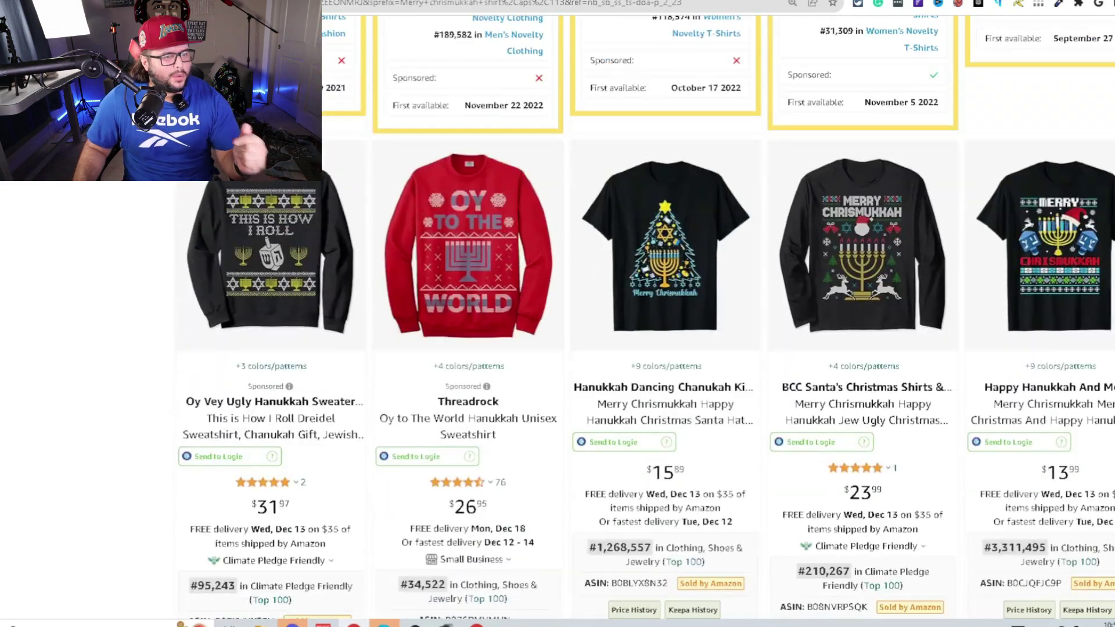
scroll(644, 319, "down", 10)
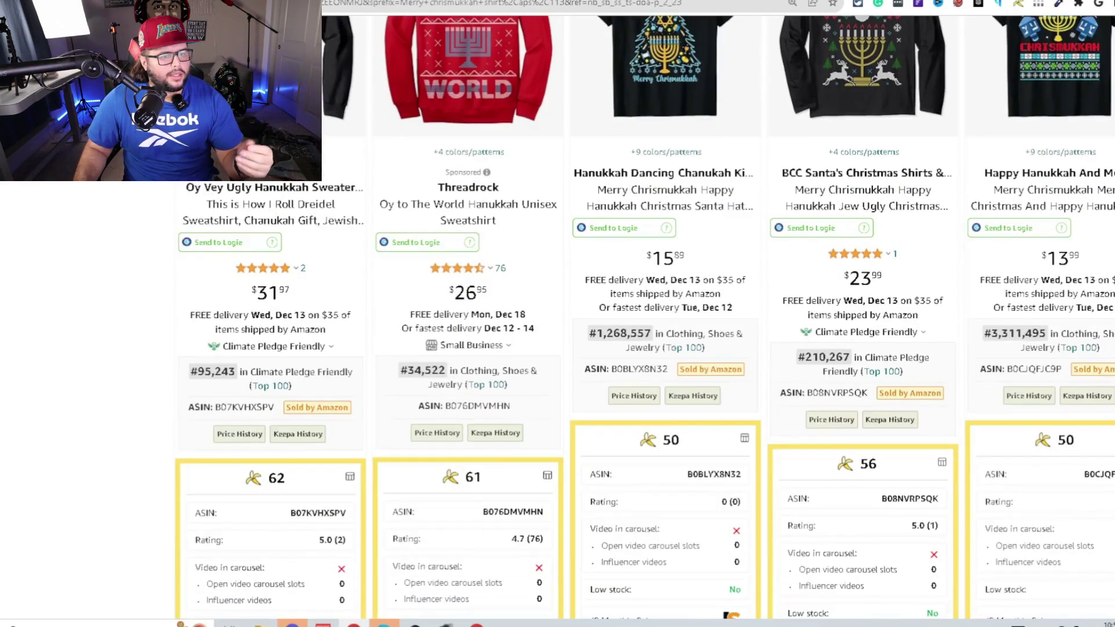
scroll(644, 319, "up", 7)
scroll(644, 319, "down", 1)
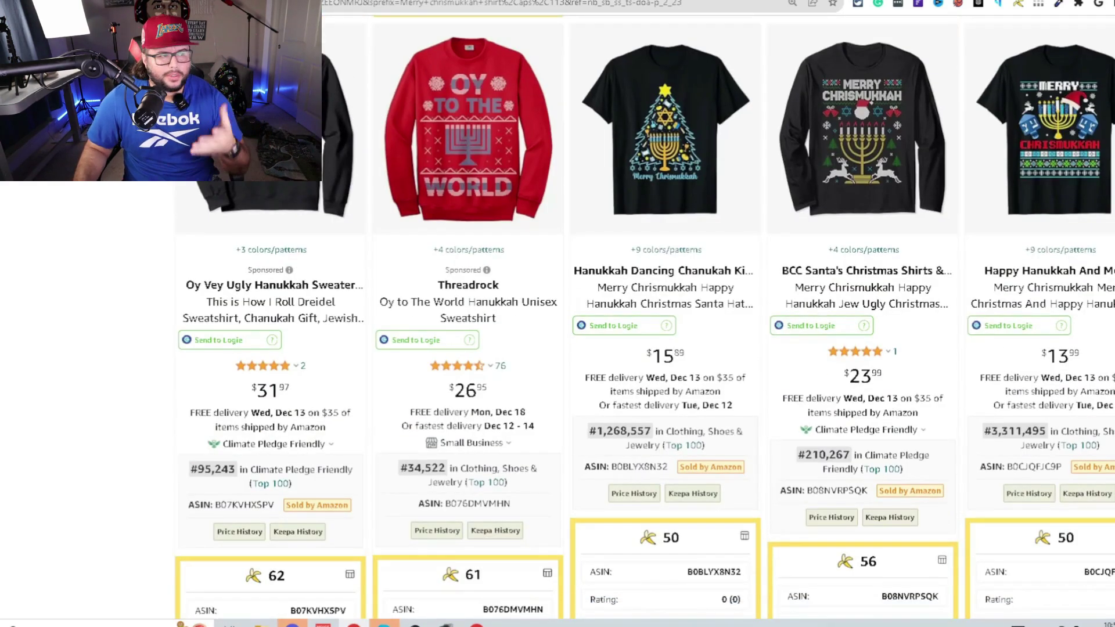
scroll(644, 318, "down", 20)
scroll(644, 318, "up", 2)
scroll(645, 319, "down", 1)
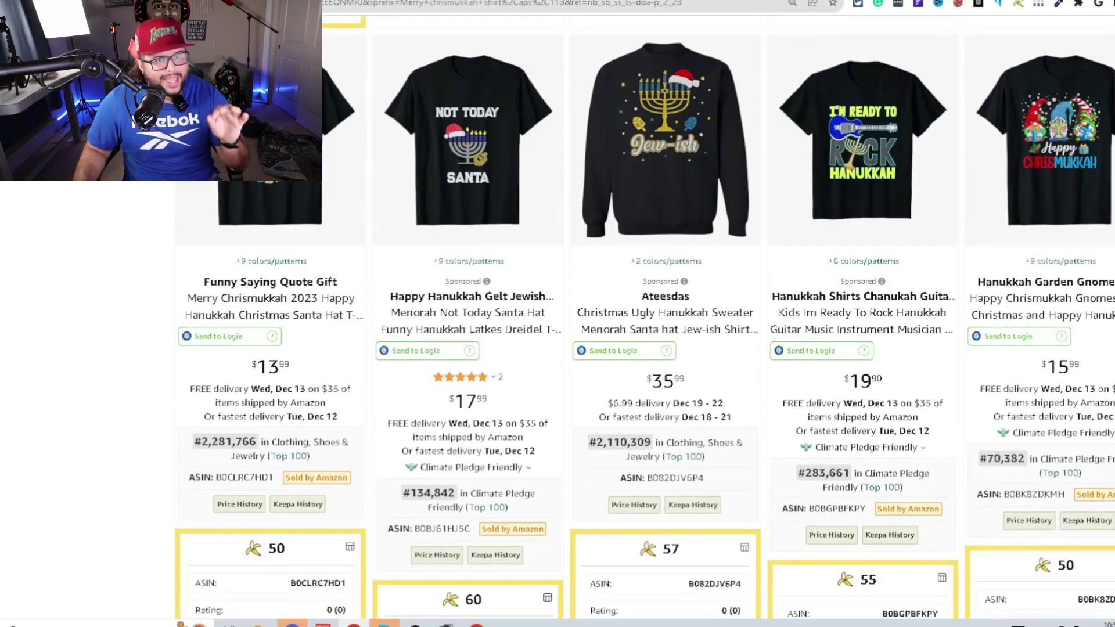
scroll(644, 319, "down", 19)
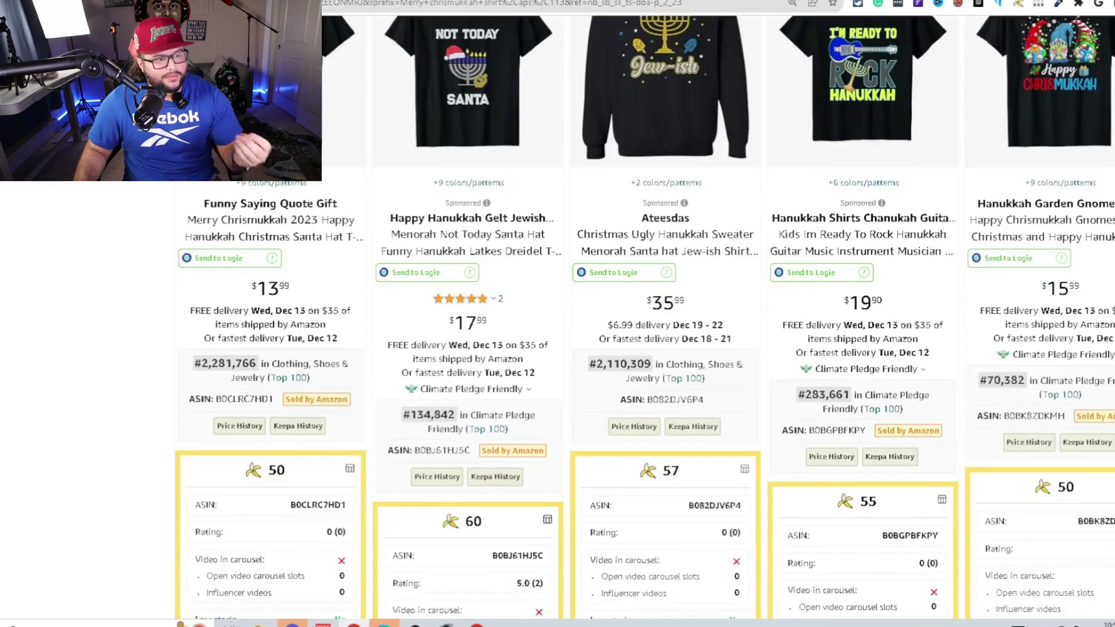
scroll(645, 319, "down", 20)
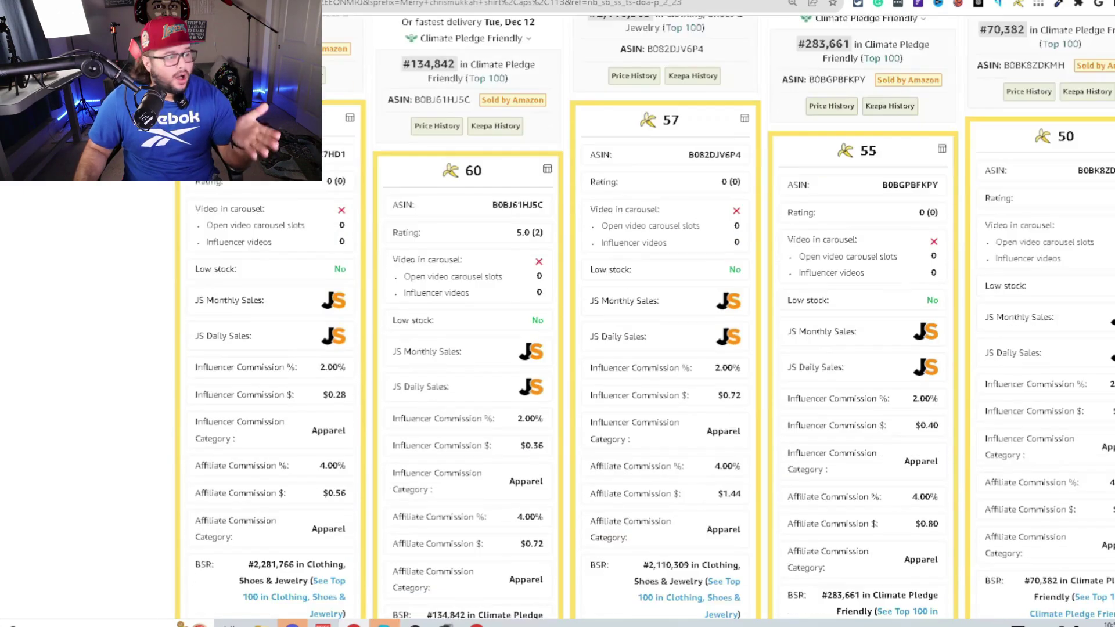
scroll(645, 319, "down", 2)
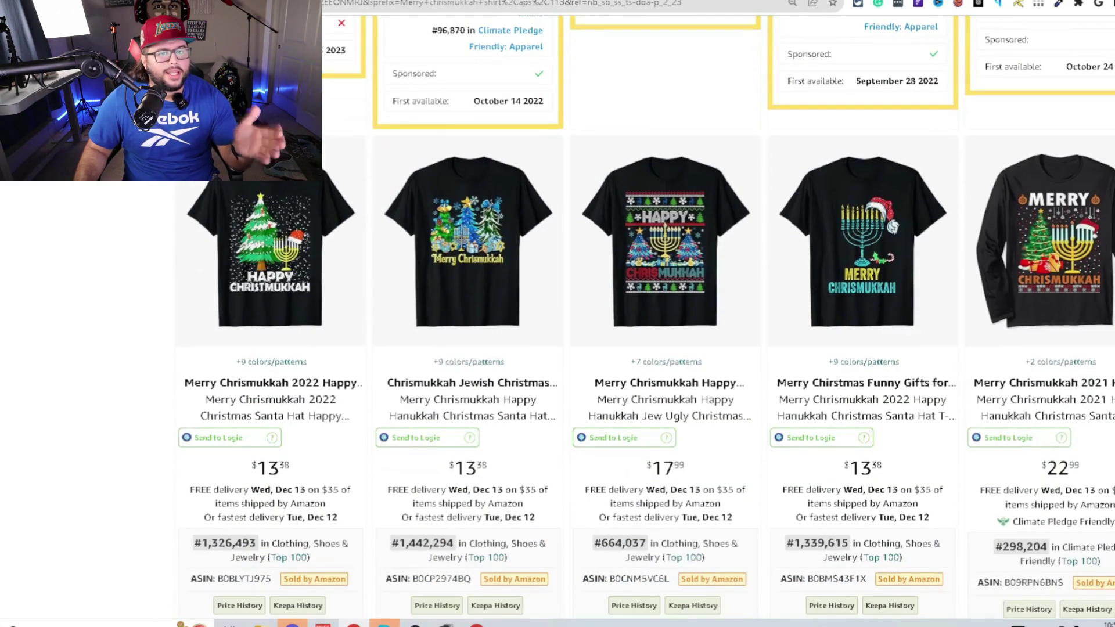
scroll(788, 132, "up", 20)
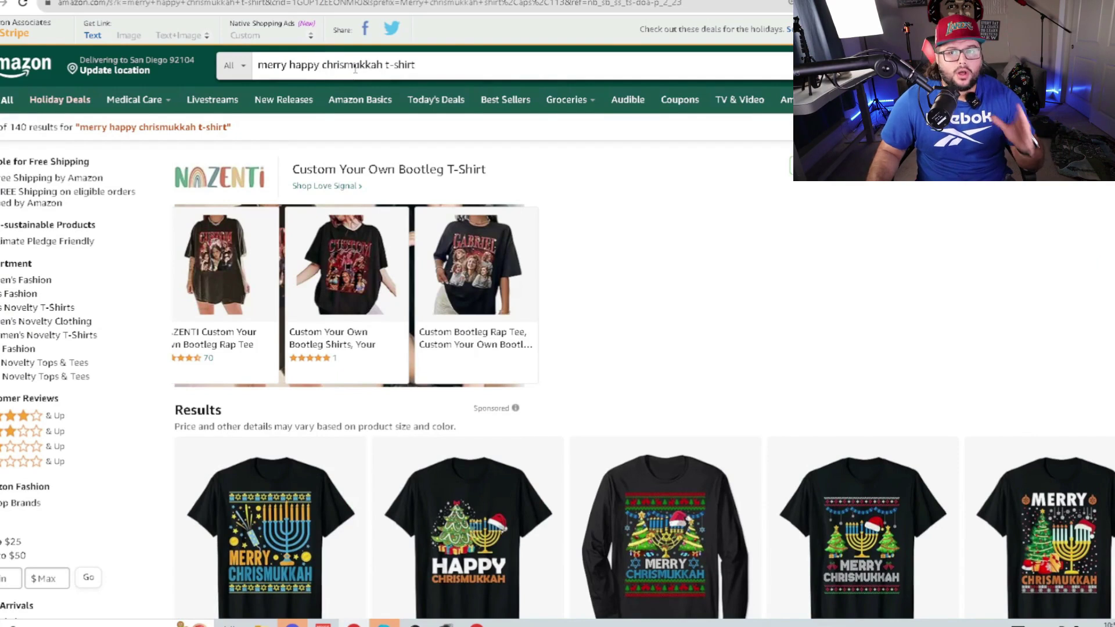
double_click(19, 127)
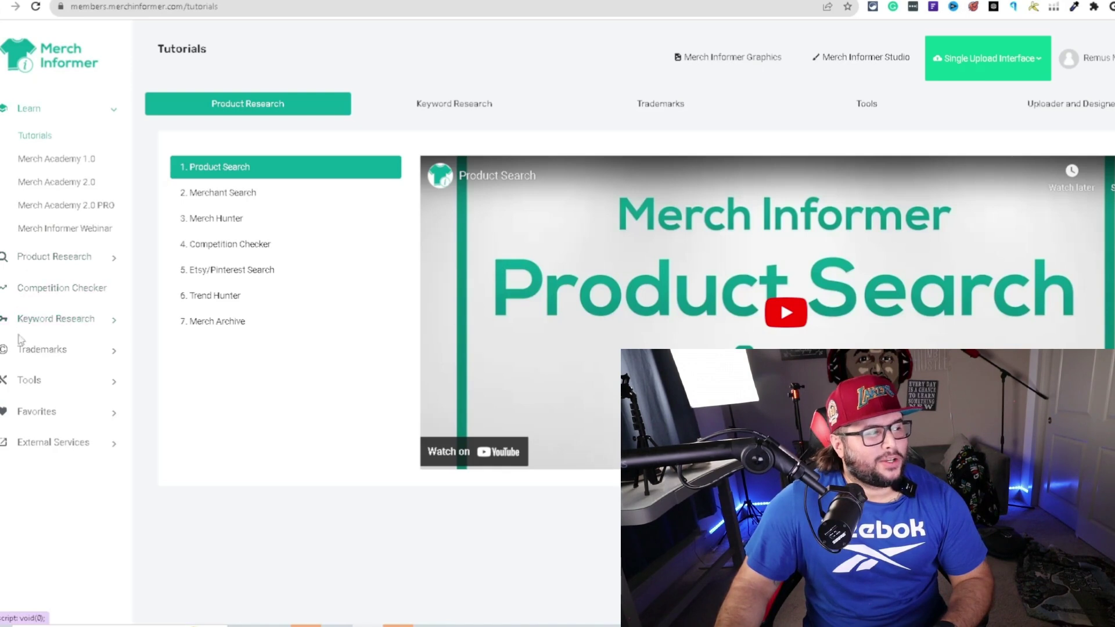
In Merch Informer, open the Keyword Finder and search Amazon US for the keyword "Hanukkah".
left_click(83, 321)
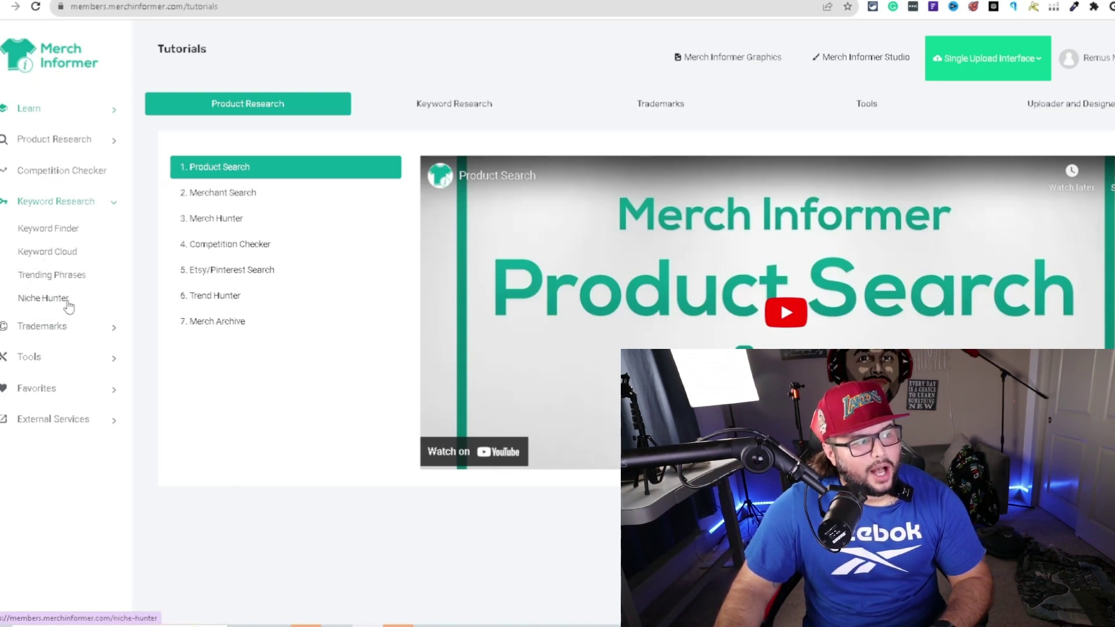
left_click(64, 230)
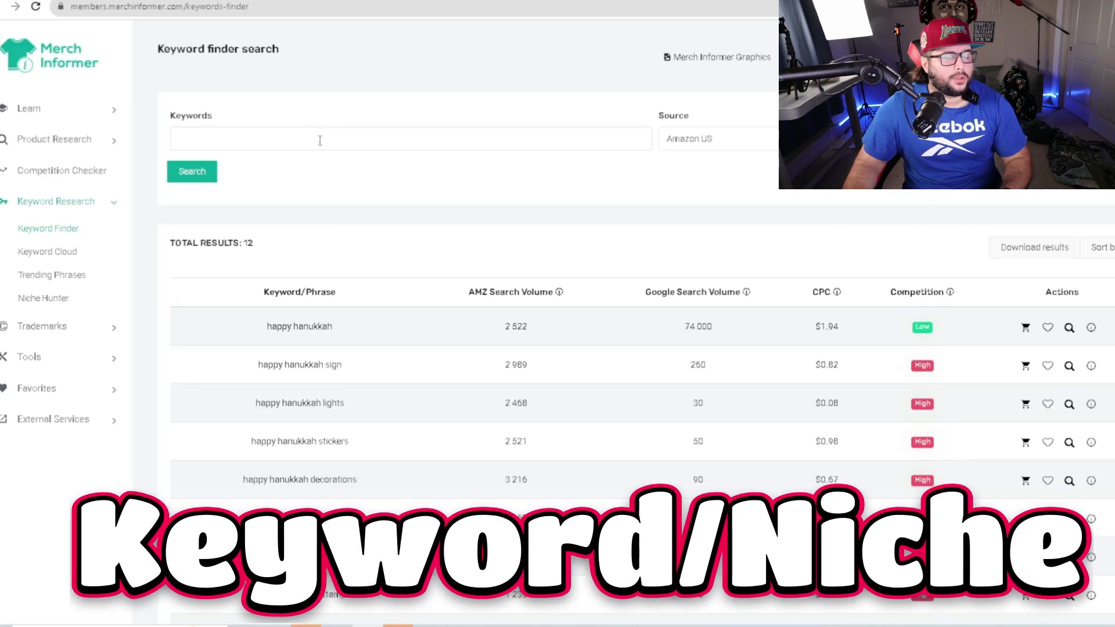
left_click(276, 141)
type("Hanukkah")
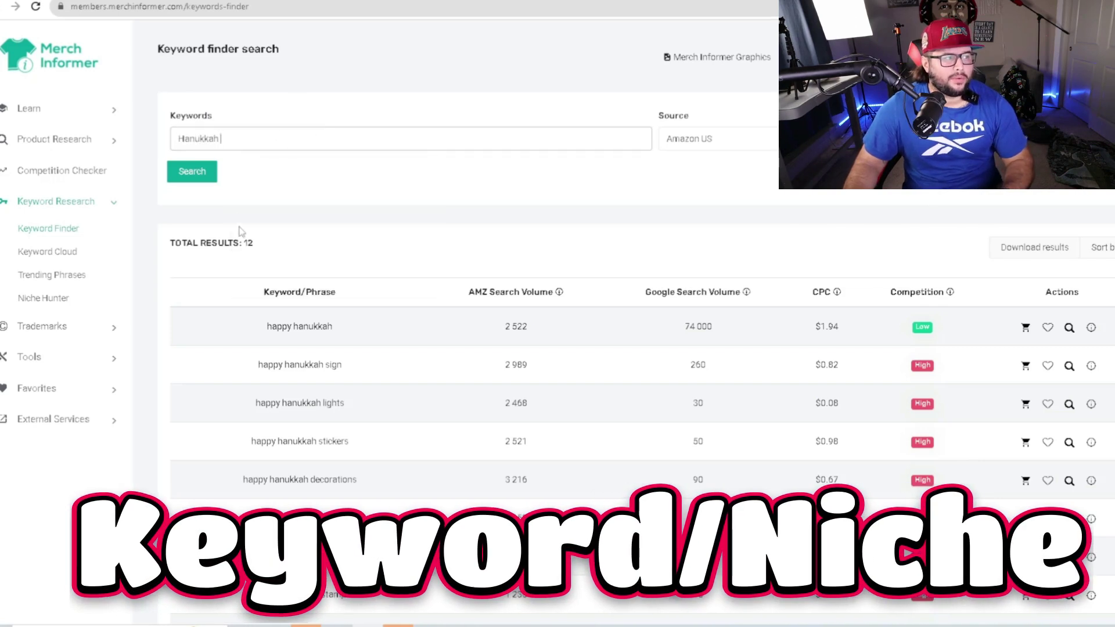
left_click(295, 174)
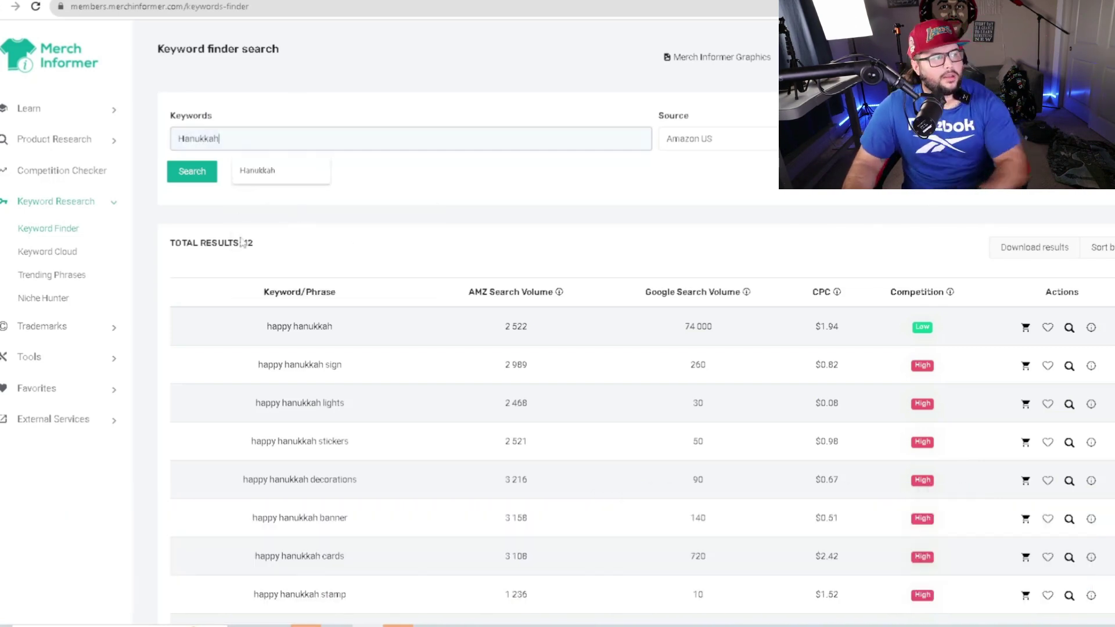
left_click(192, 171)
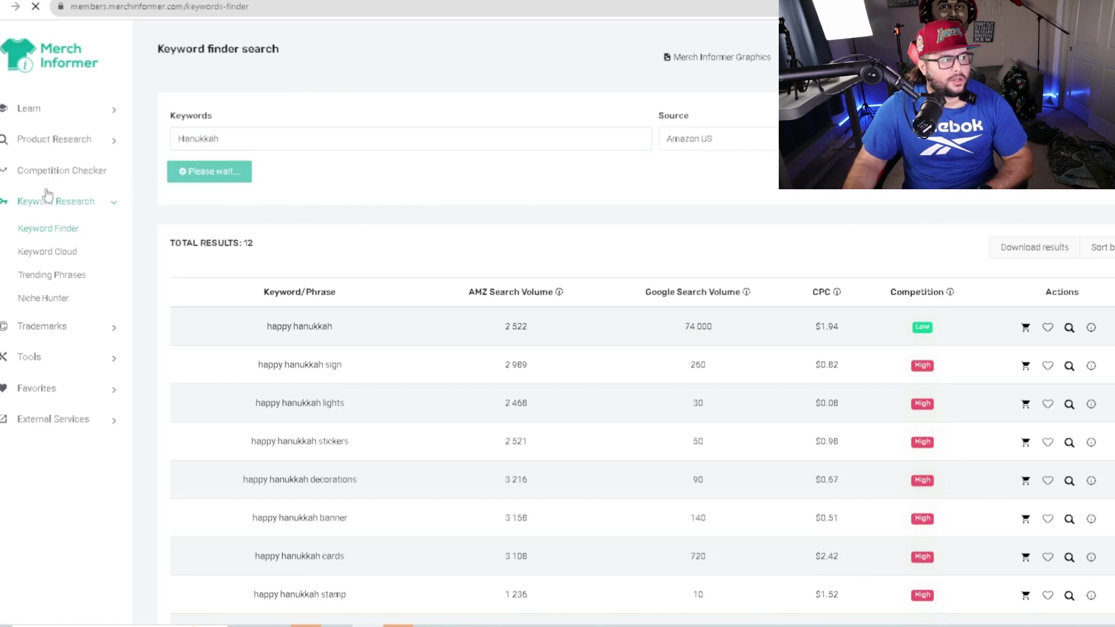
right_click(42, 230)
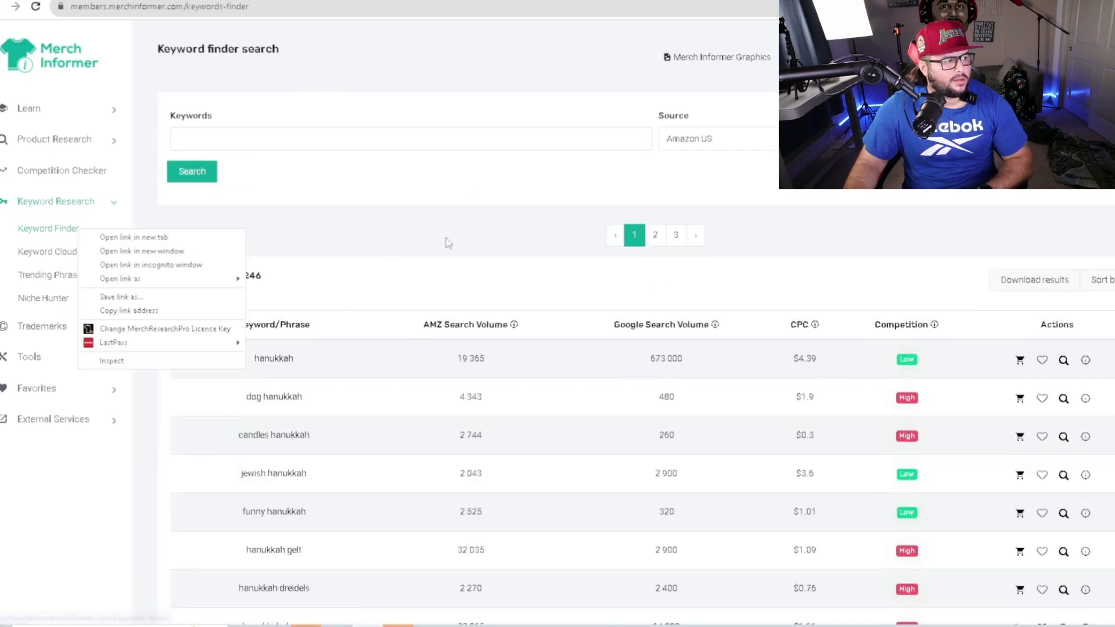
left_click(402, 241)
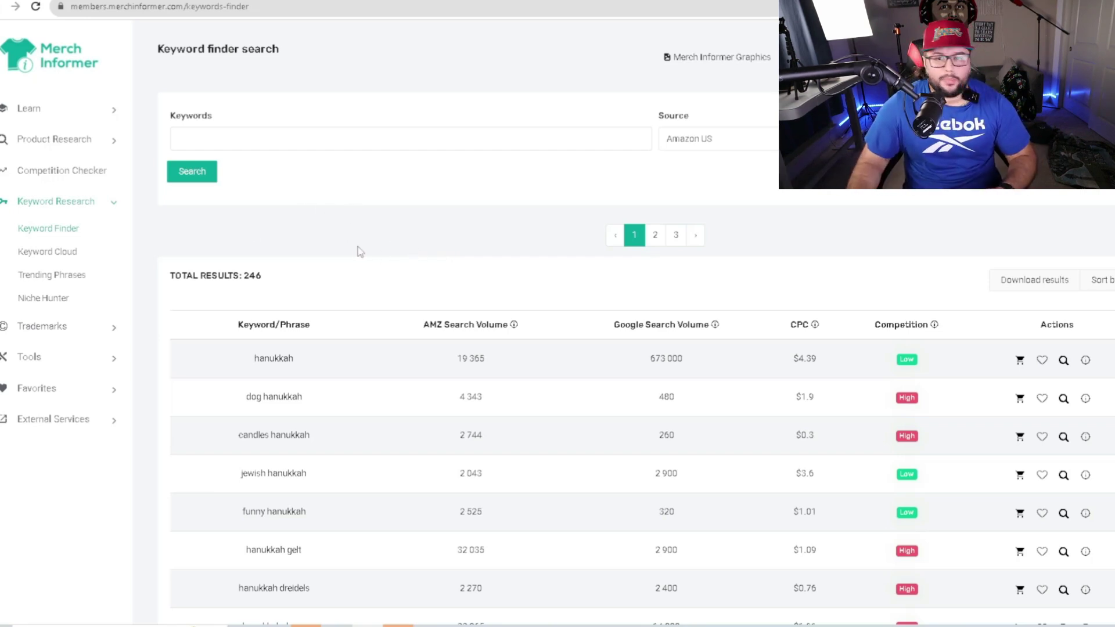
Examine the Hanukkah keyword results, checking the total, Amazon and Google search volumes, CPC and competition columns.
scroll(414, 249, "down", 2)
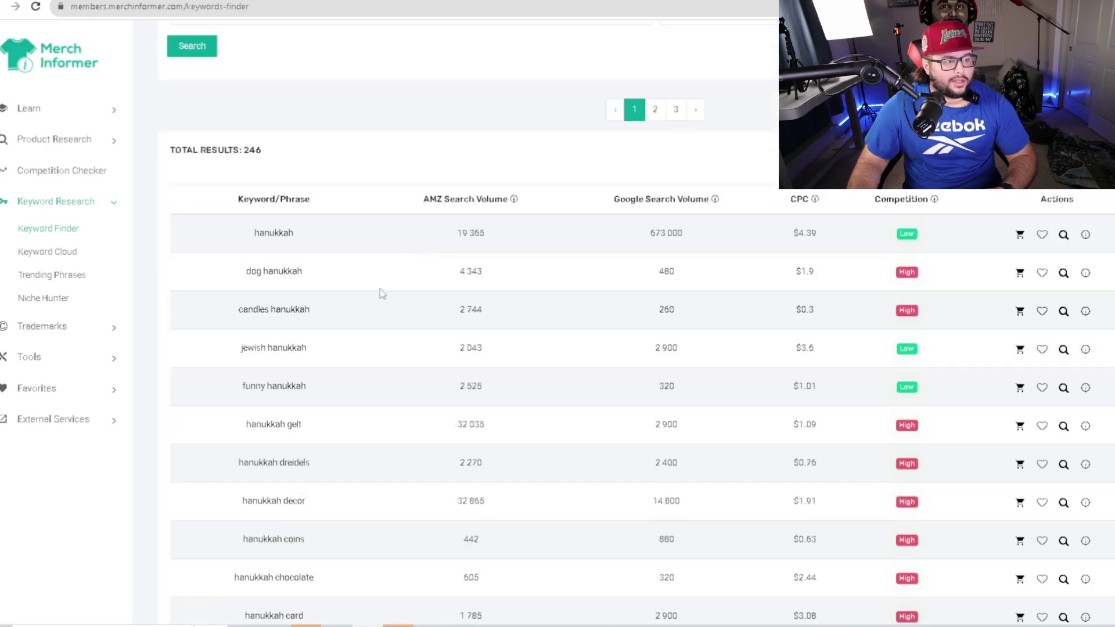
scroll(325, 238, "up", 2)
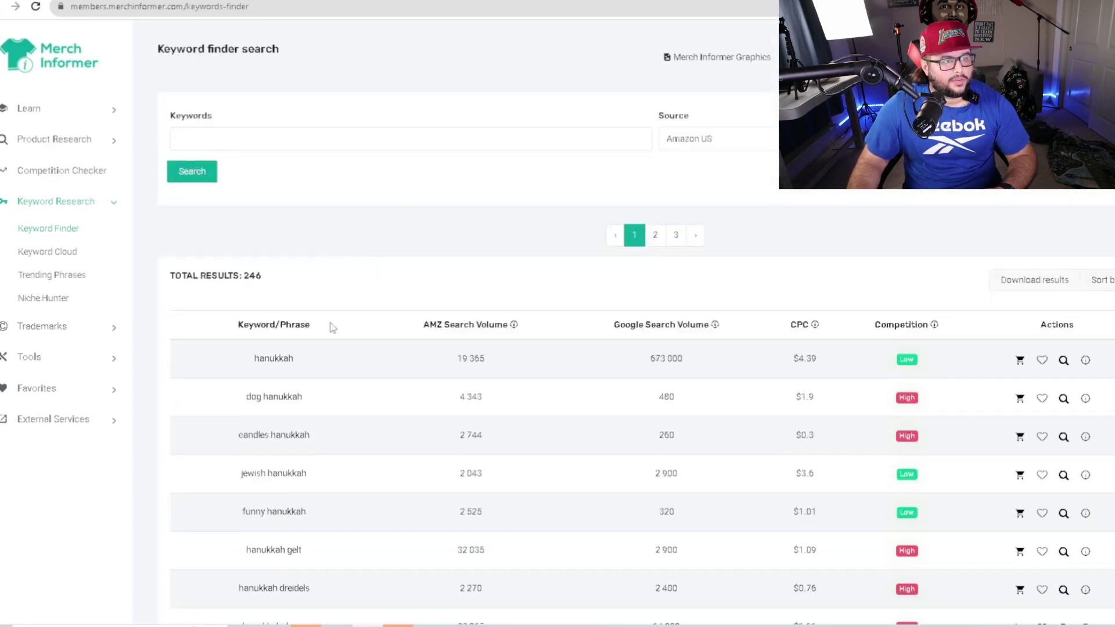
scroll(228, 277, "down", 1)
triple_click(221, 212)
scroll(321, 242, "down", 1)
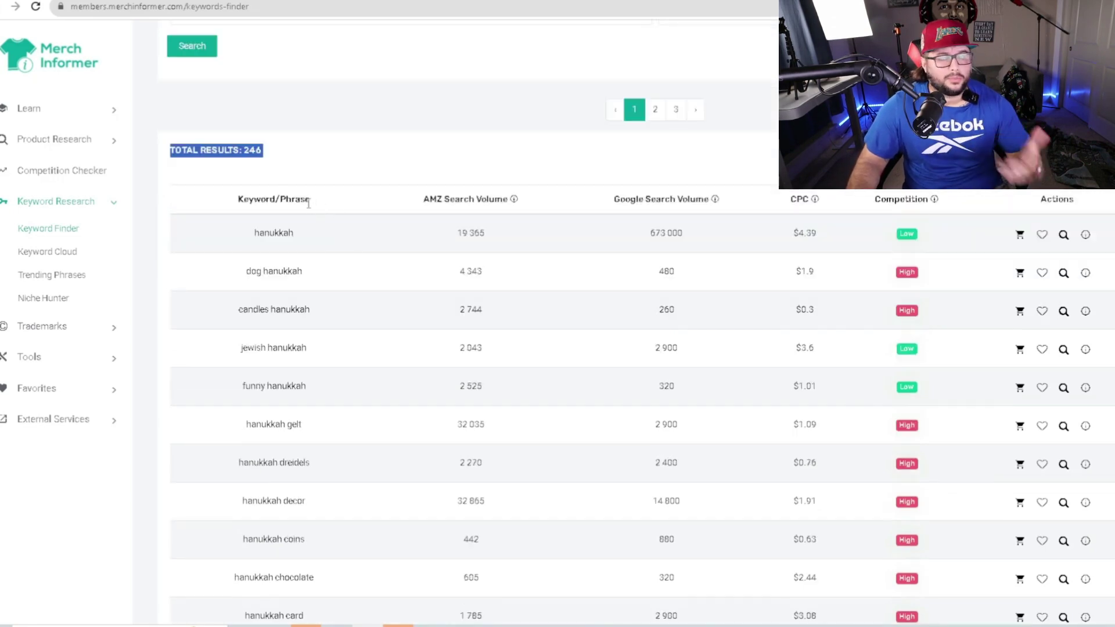
double_click(256, 199)
left_click_drag(256, 198, 312, 221)
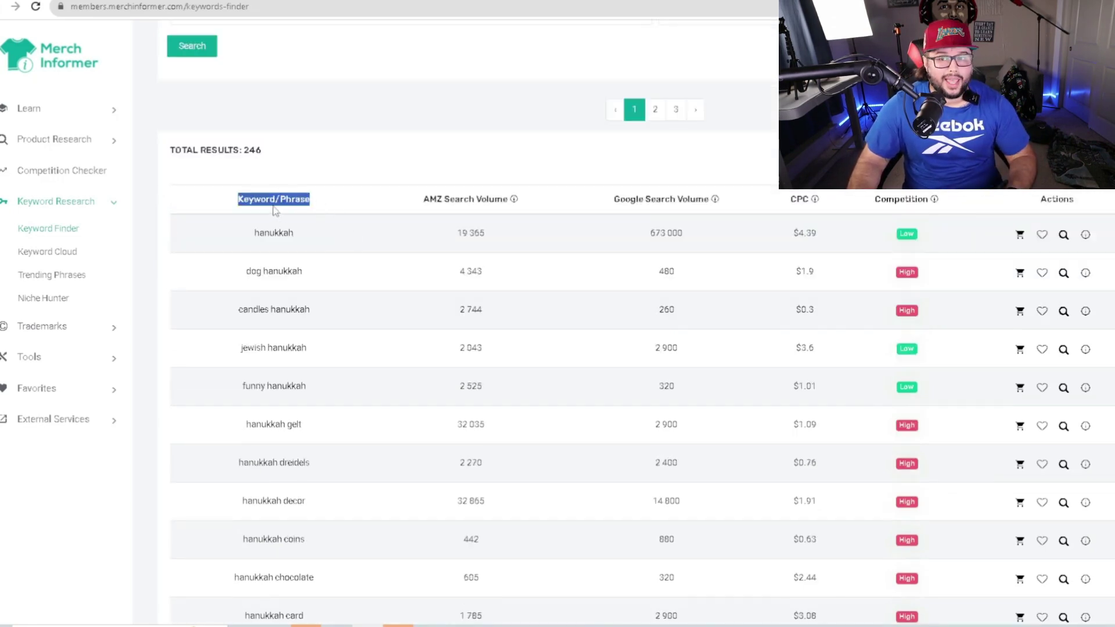
double_click(433, 199)
left_click_drag(433, 198, 510, 200)
double_click(628, 199)
left_click_drag(629, 199, 709, 200)
left_click(800, 198)
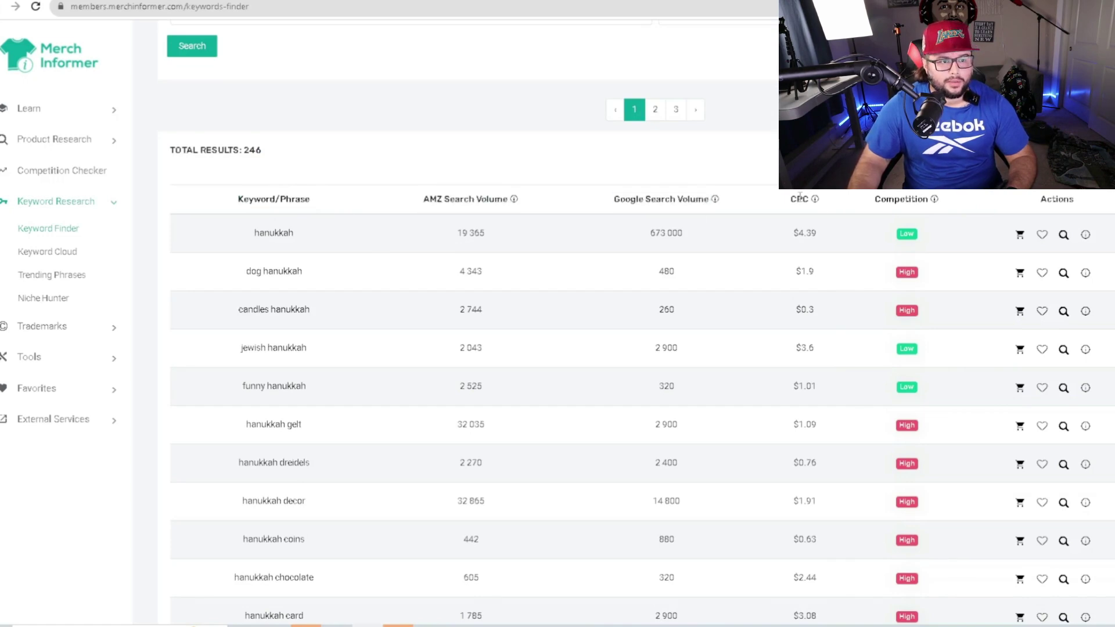
double_click(885, 209)
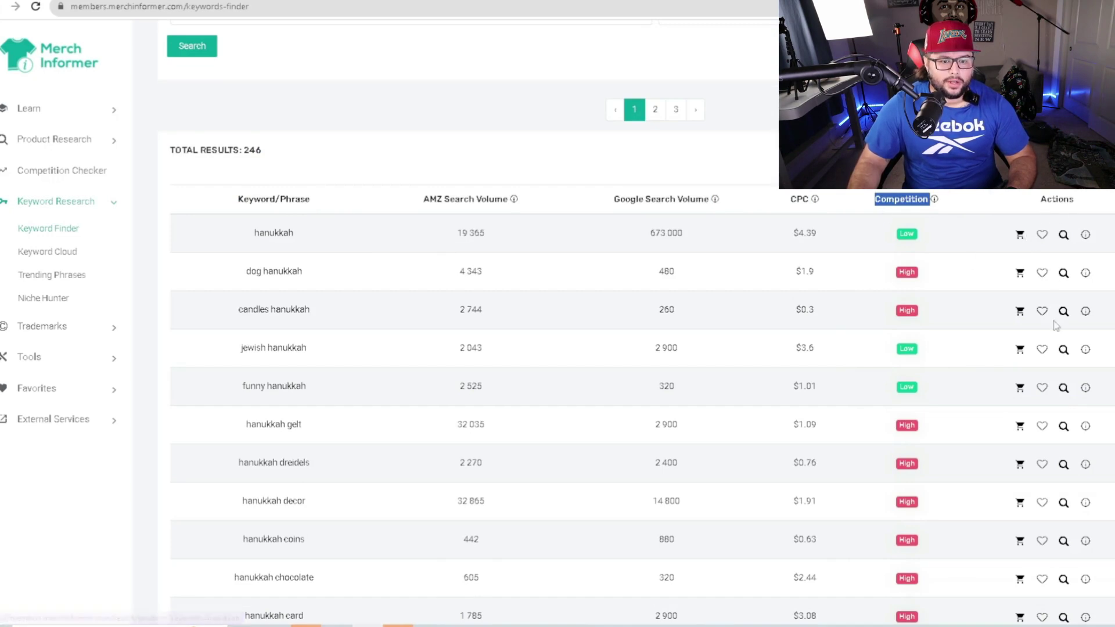
scroll(1055, 416, "down", 7)
scroll(1055, 416, "up", 8)
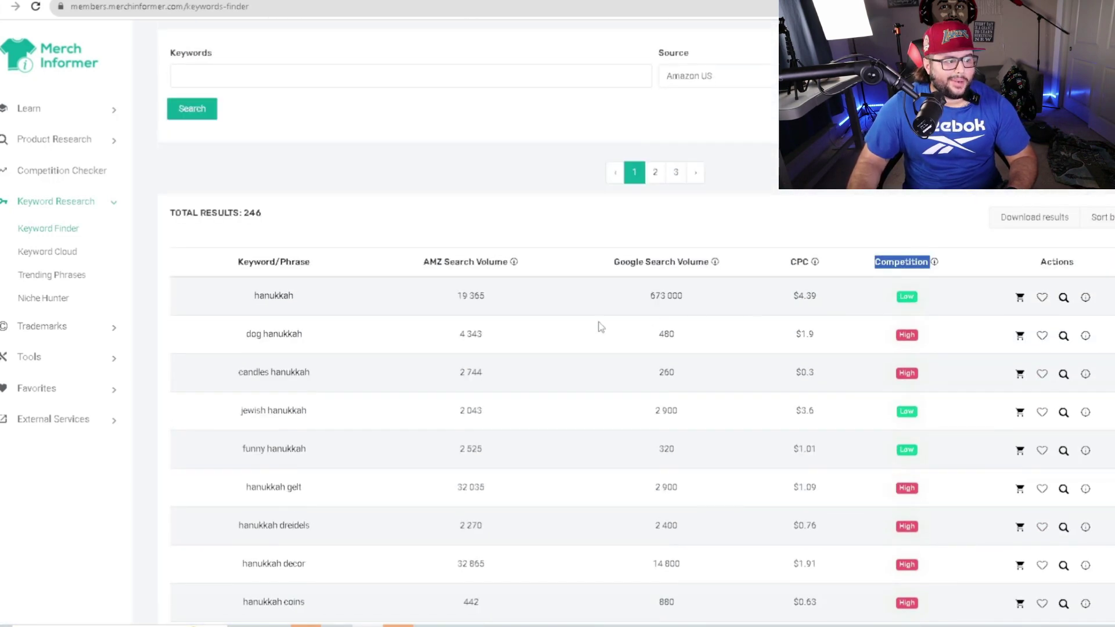
Examine the first Hanukkah keyword phrases for shirt niche ideas, including "dog hanukkah", "funny hanukkah" and "hanukkah sweaters".
scroll(388, 302, "down", 2)
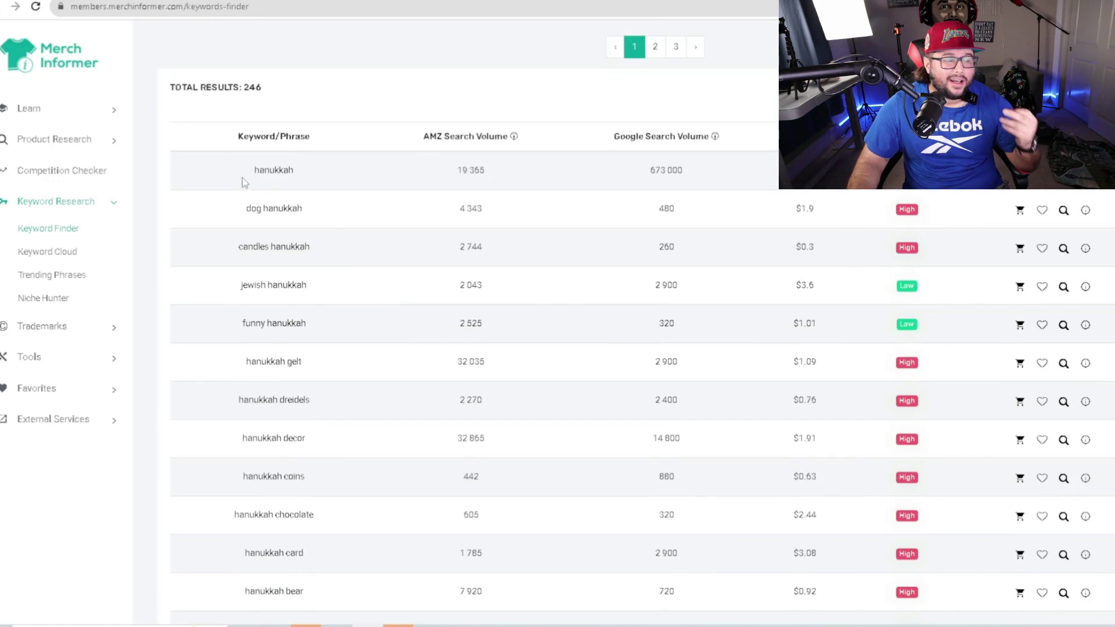
triple_click(249, 208)
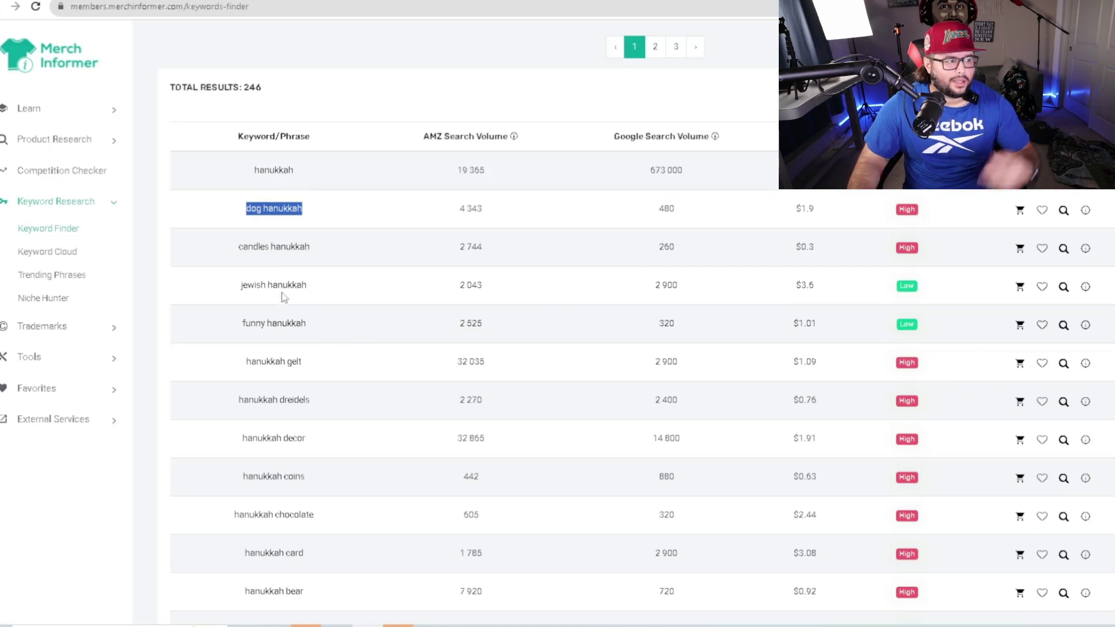
triple_click(329, 290)
left_click_drag(241, 246, 330, 256)
scroll(307, 281, "down", 1)
left_click_drag(246, 260, 314, 265)
scroll(293, 294, "down", 4)
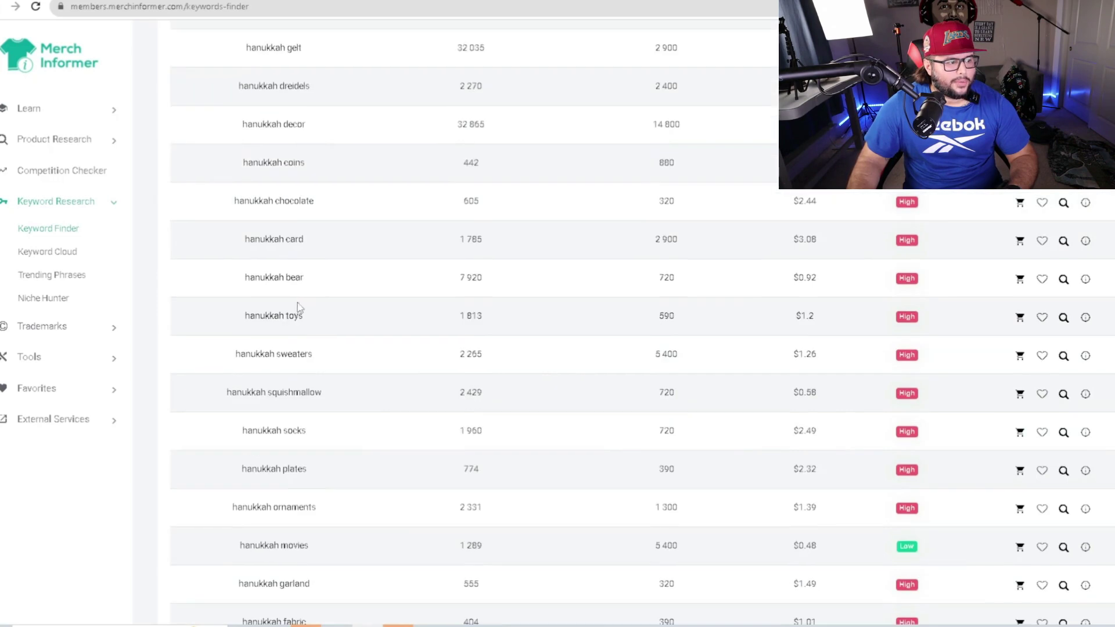
scroll(314, 374, "down", 1)
scroll(342, 380, "down", 2)
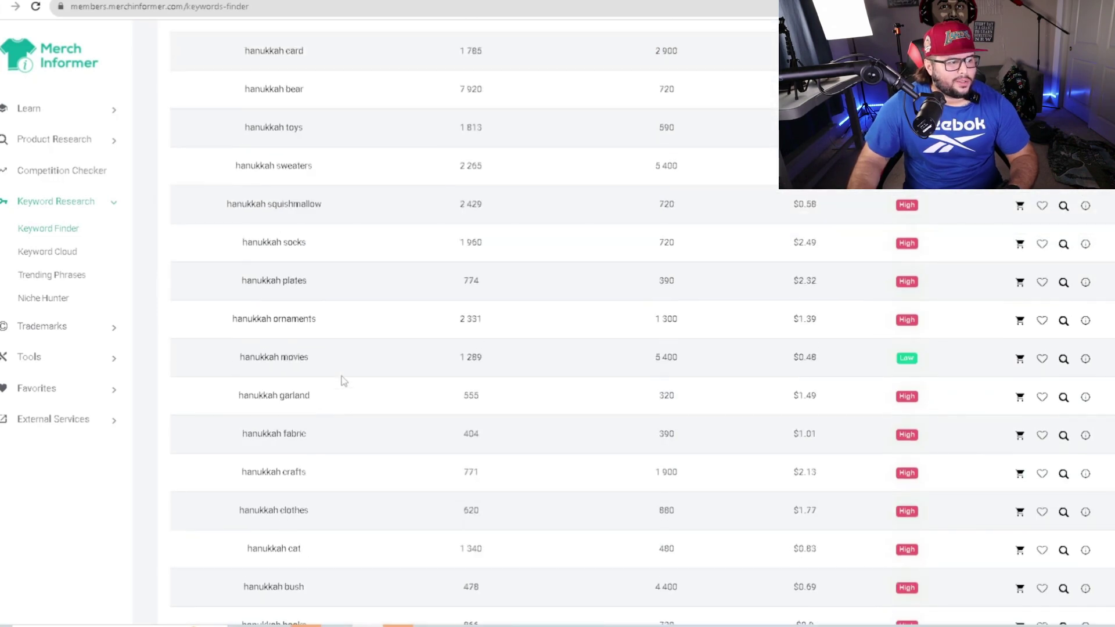
scroll(255, 241, "up", 1)
left_click_drag(232, 228, 318, 231)
scroll(294, 372, "down", 8)
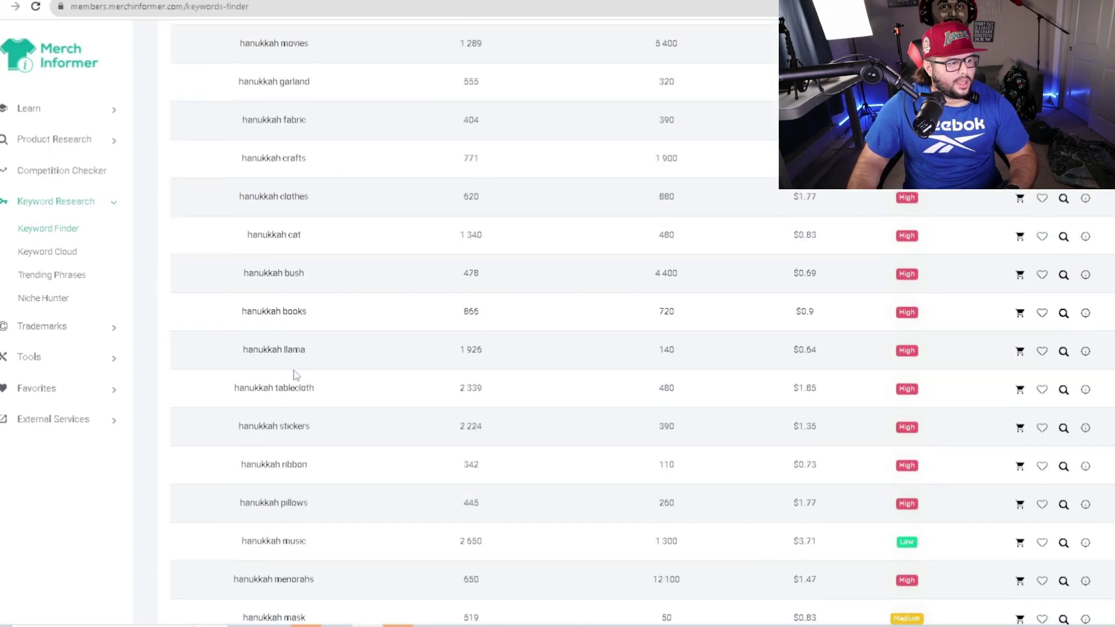
Examine the Hanukkah keywords further down the list, including "hanukkah sweatshirt", "llama hanukkah", "hanukkah cow" and "hanukkah christmas", with their search volumes and competition.
scroll(292, 380, "down", 7)
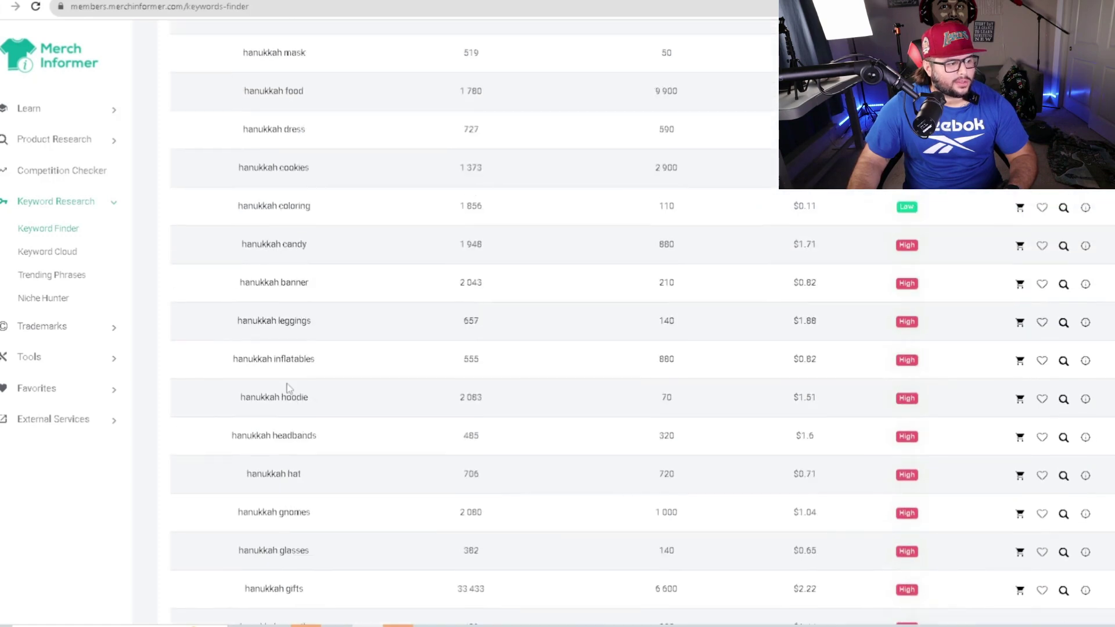
scroll(308, 509, "down", 7)
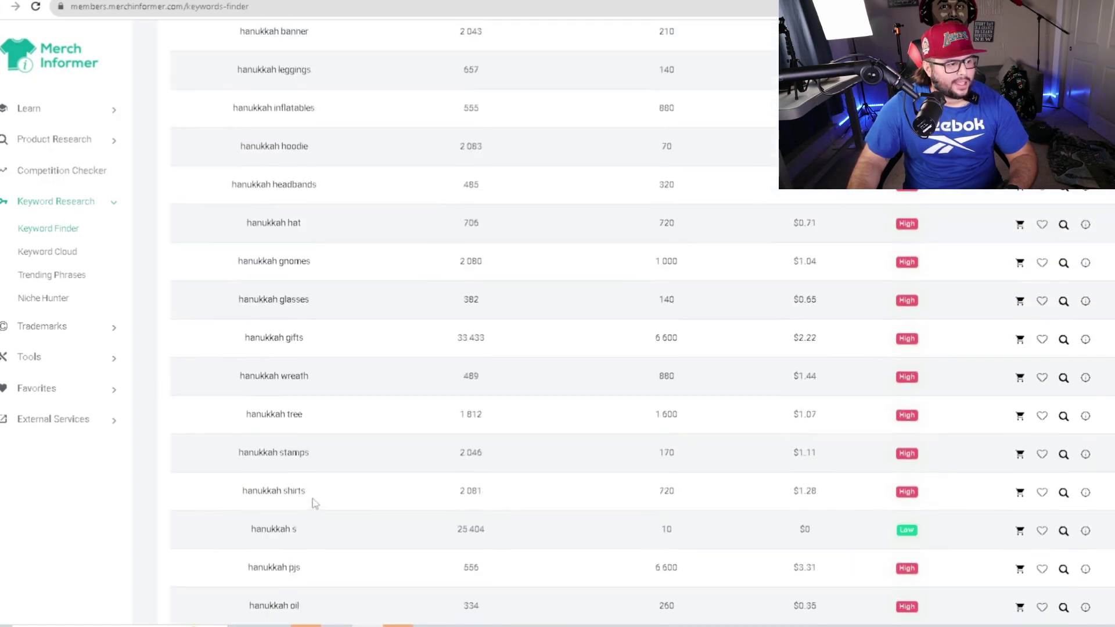
scroll(315, 505, "down", 5)
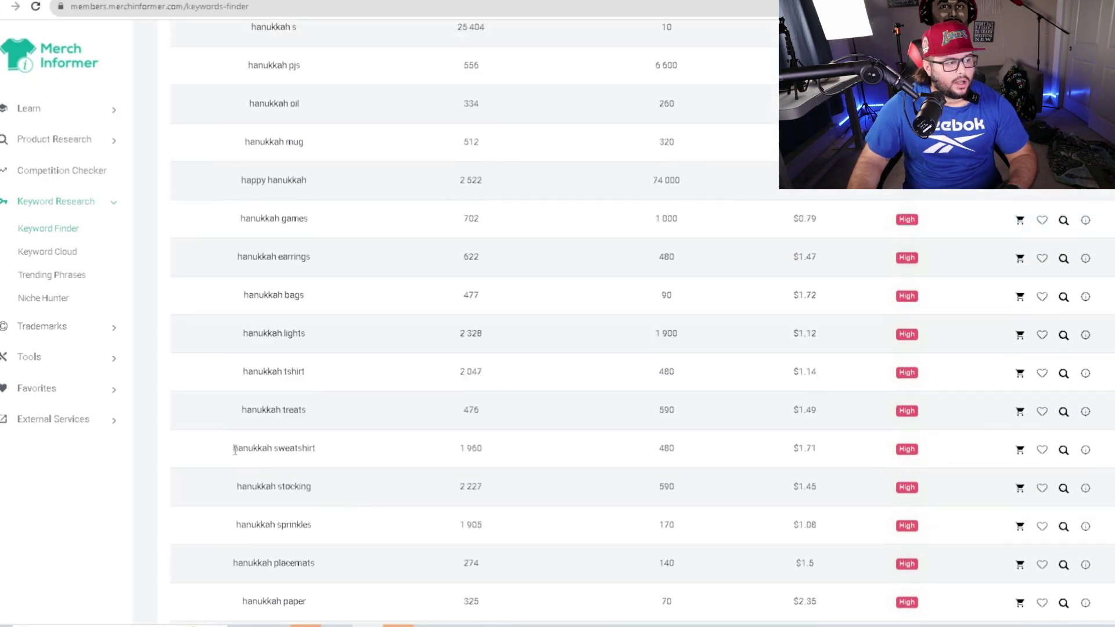
left_click_drag(234, 450, 315, 450)
scroll(323, 516, "down", 7)
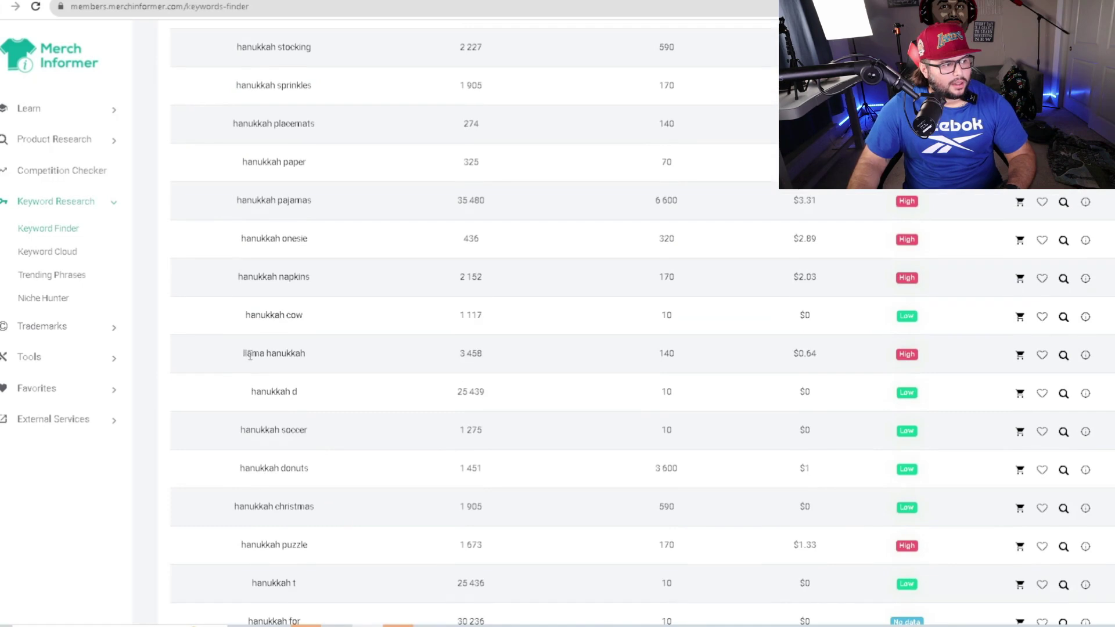
left_click_drag(244, 354, 308, 357)
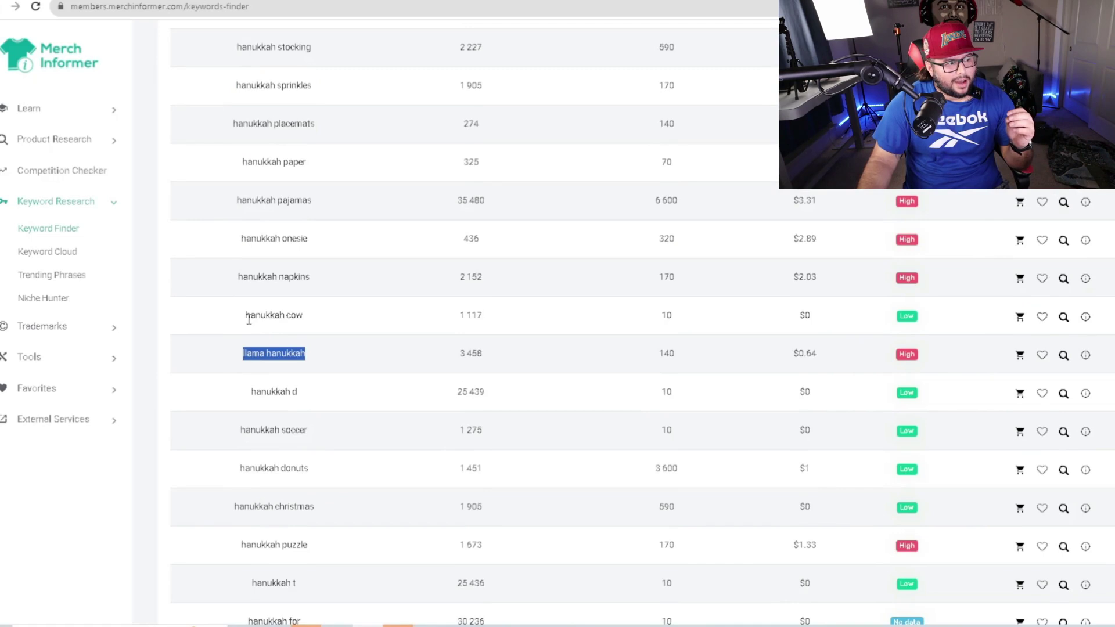
left_click_drag(247, 317, 306, 319)
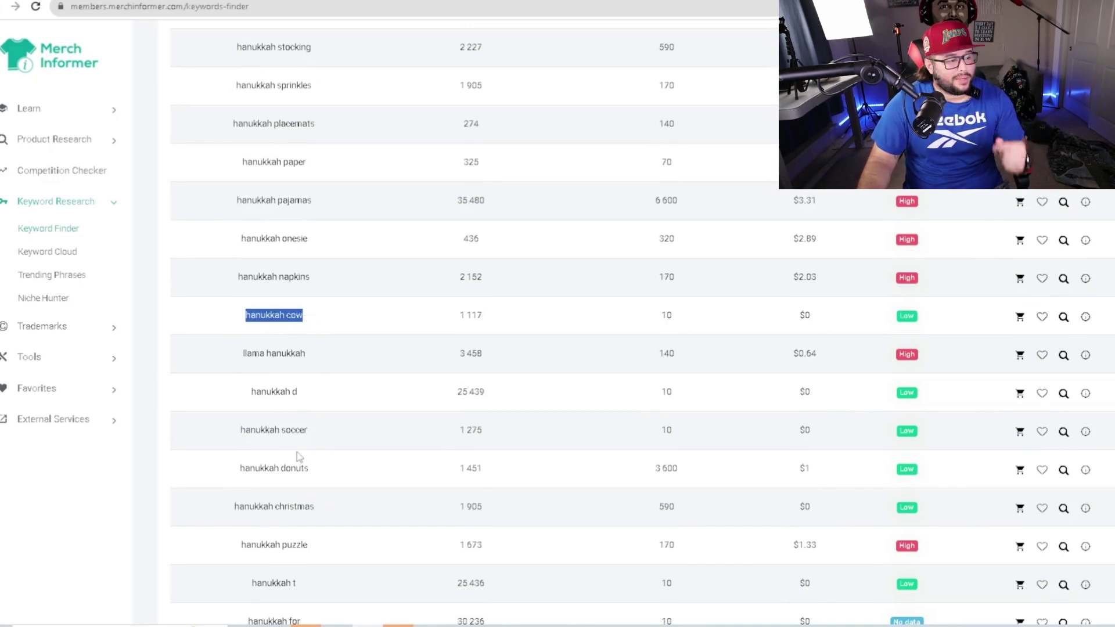
triple_click(266, 505)
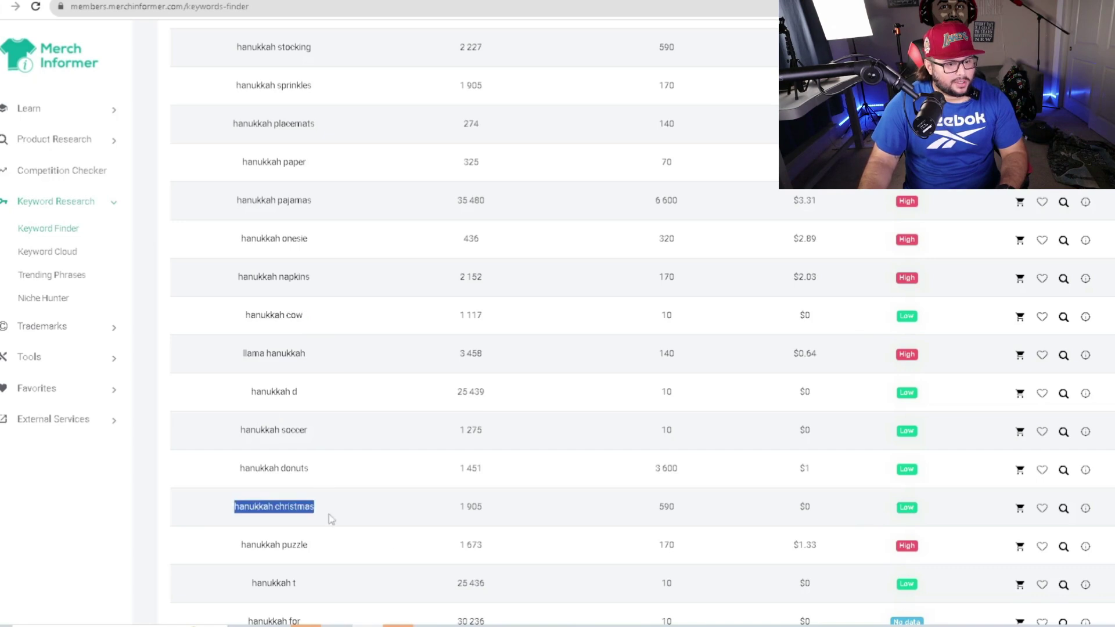
triple_click(276, 317)
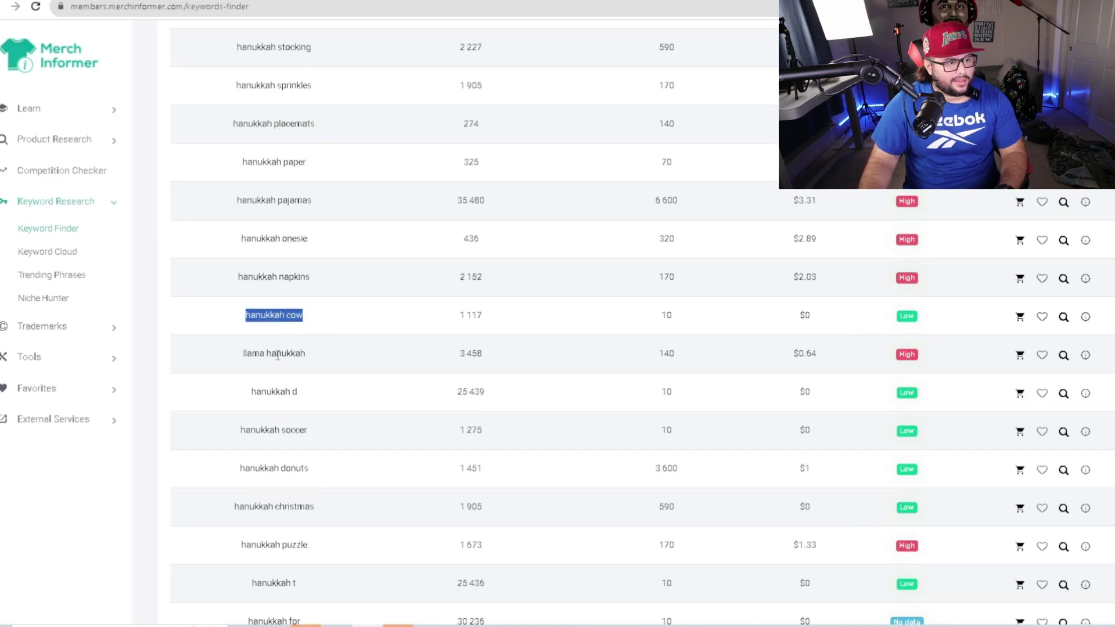
scroll(281, 406, "down", 1)
scroll(293, 418, "down", 3)
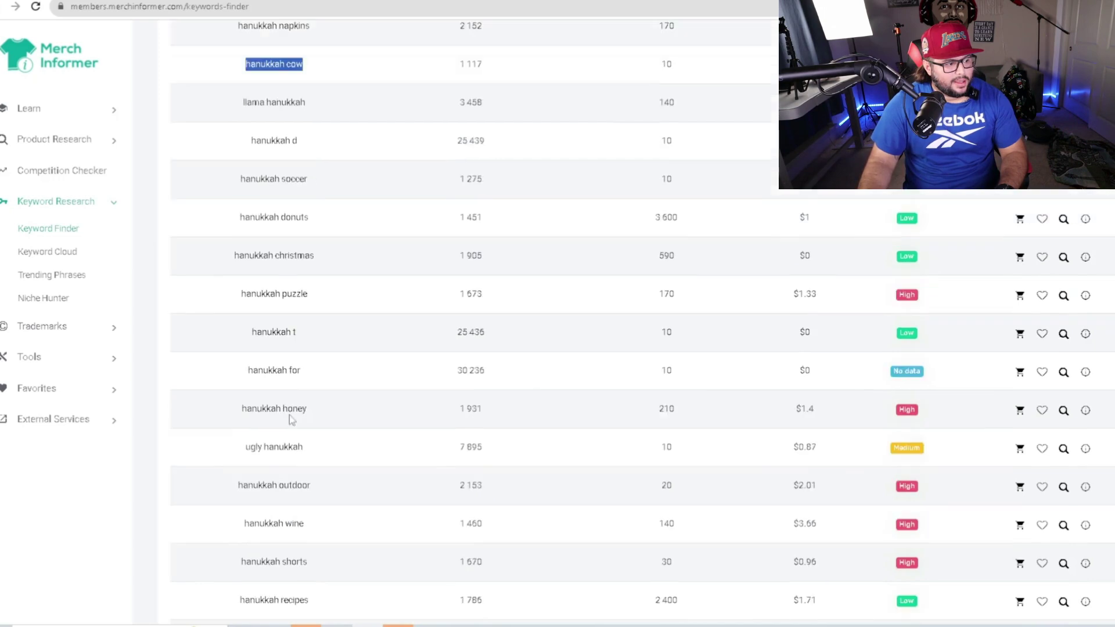
Run a product search for "hanukkah cow" from its keyword entry, using the US marketplace and Merch By Amazon Shirts category.
scroll(351, 406, "up", 2)
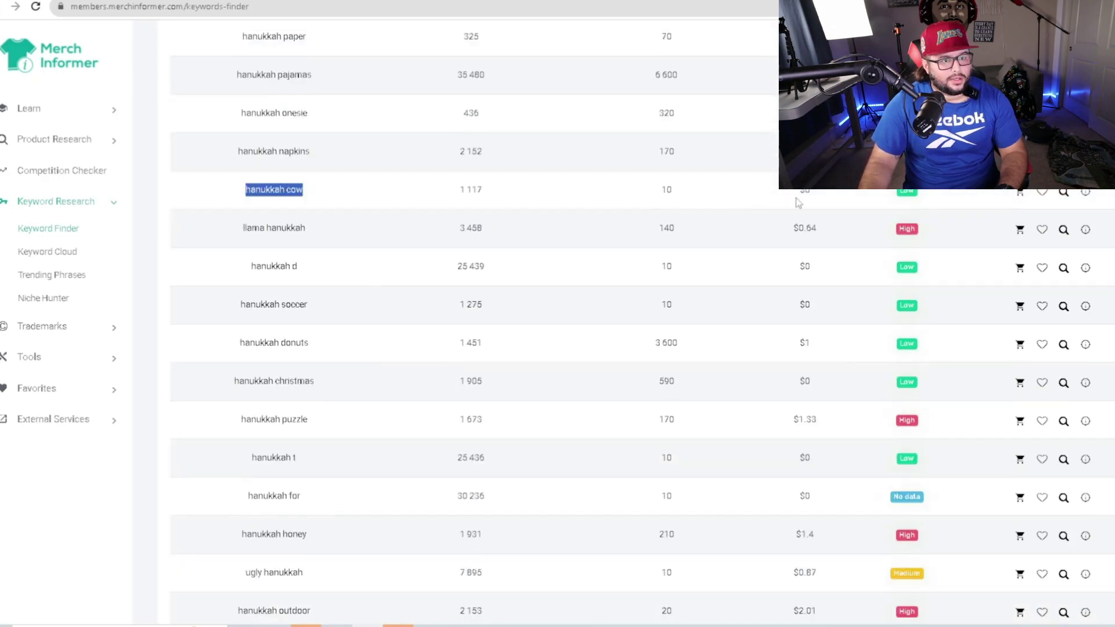
left_click(1020, 193)
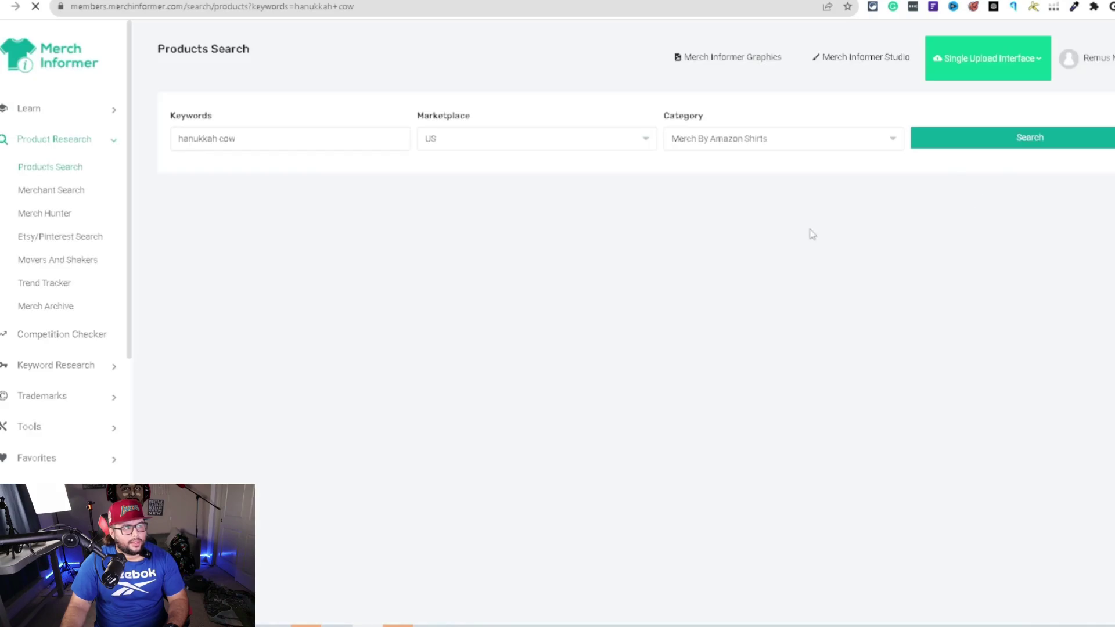
left_click(1032, 141)
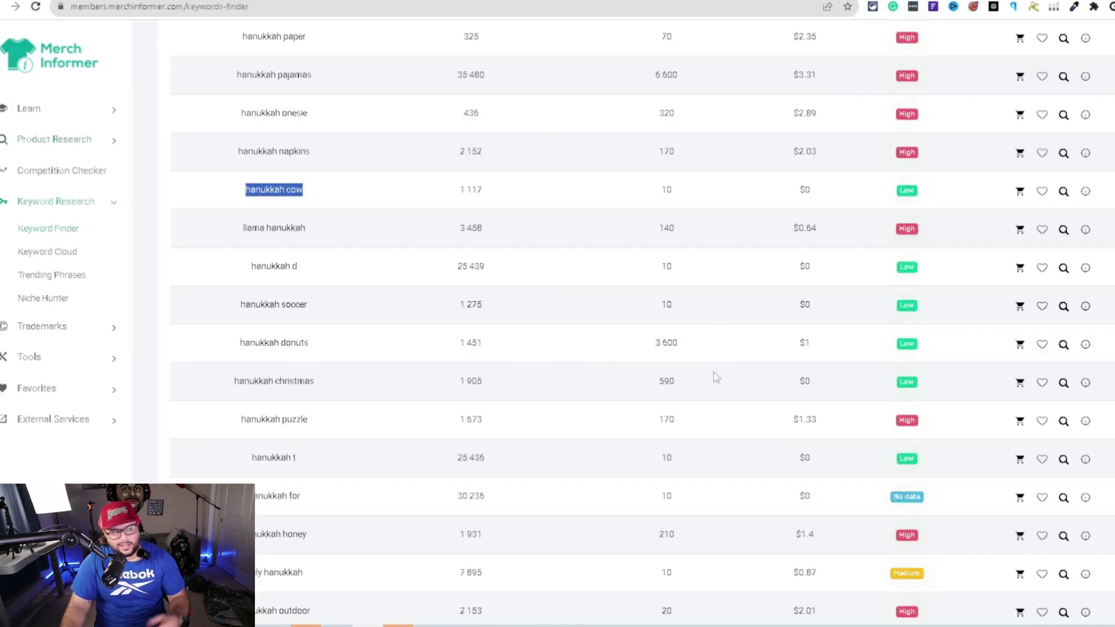
Back in the Hanukkah keyword results, examine "hanukkah donuts" and the remaining phrases to the end of the first results page.
left_click(252, 340)
double_click(252, 339)
triple_click(282, 342)
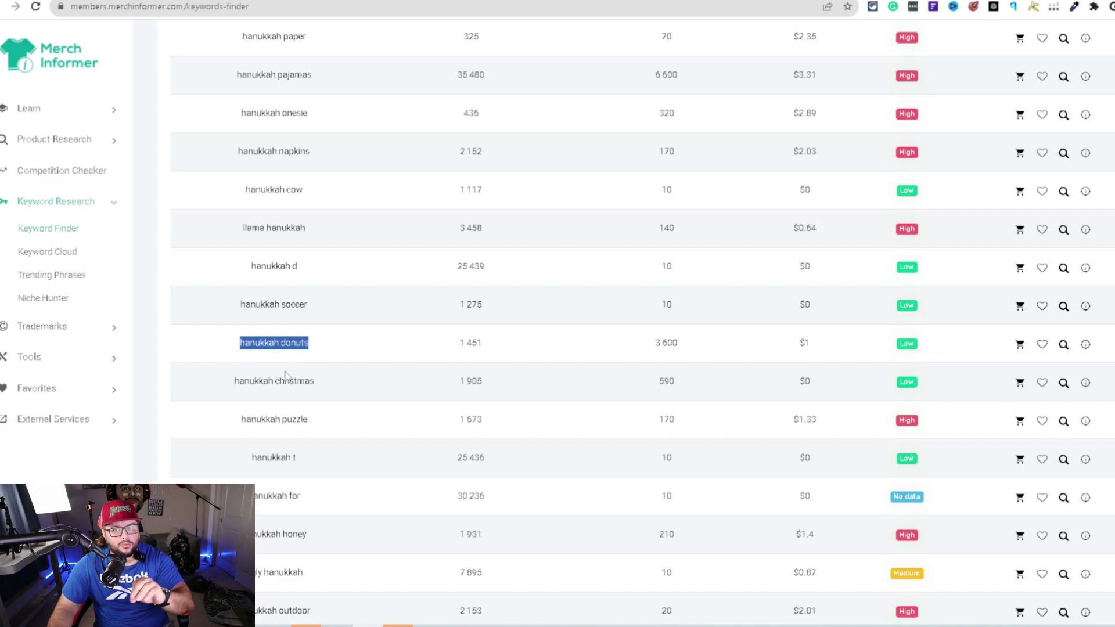
scroll(389, 396, "down", 9)
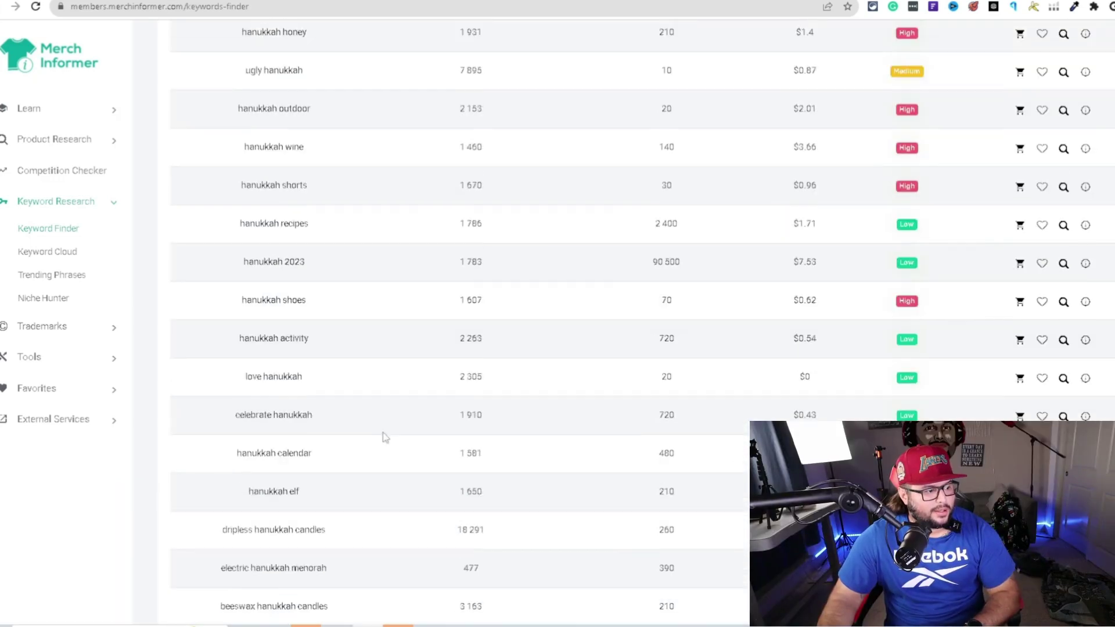
scroll(382, 469, "down", 3)
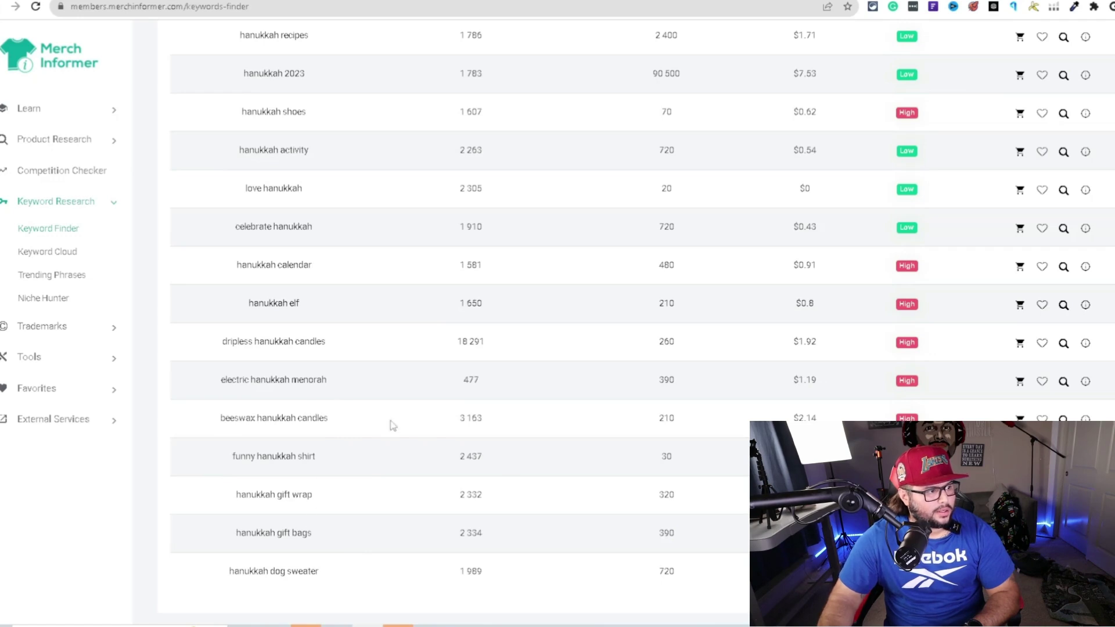
scroll(883, 149, "up", 12)
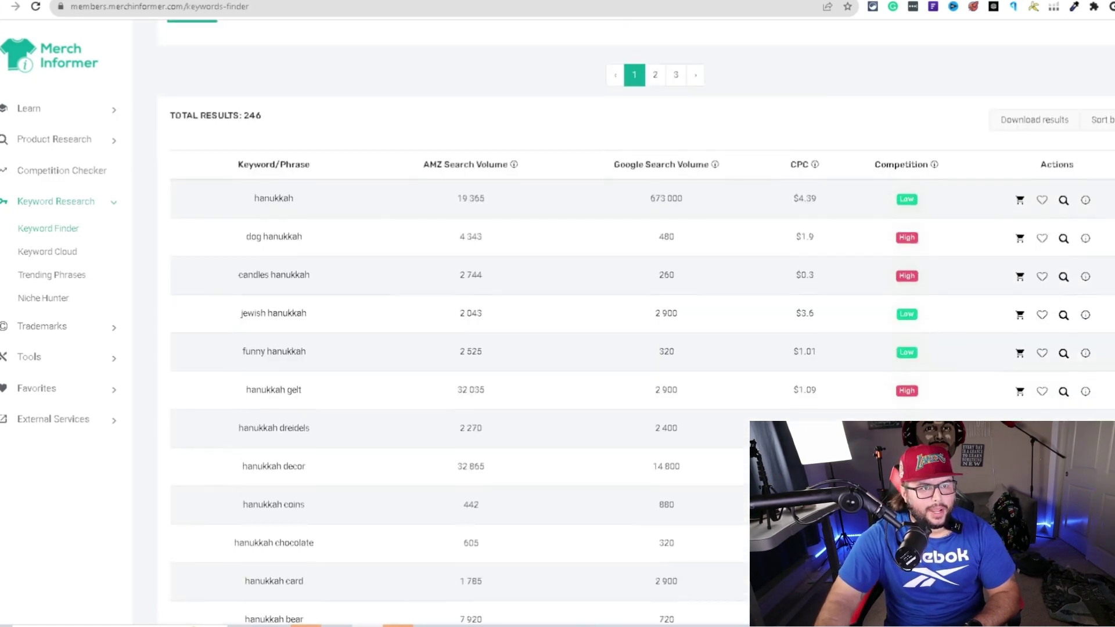
scroll(665, 122, "up", 2)
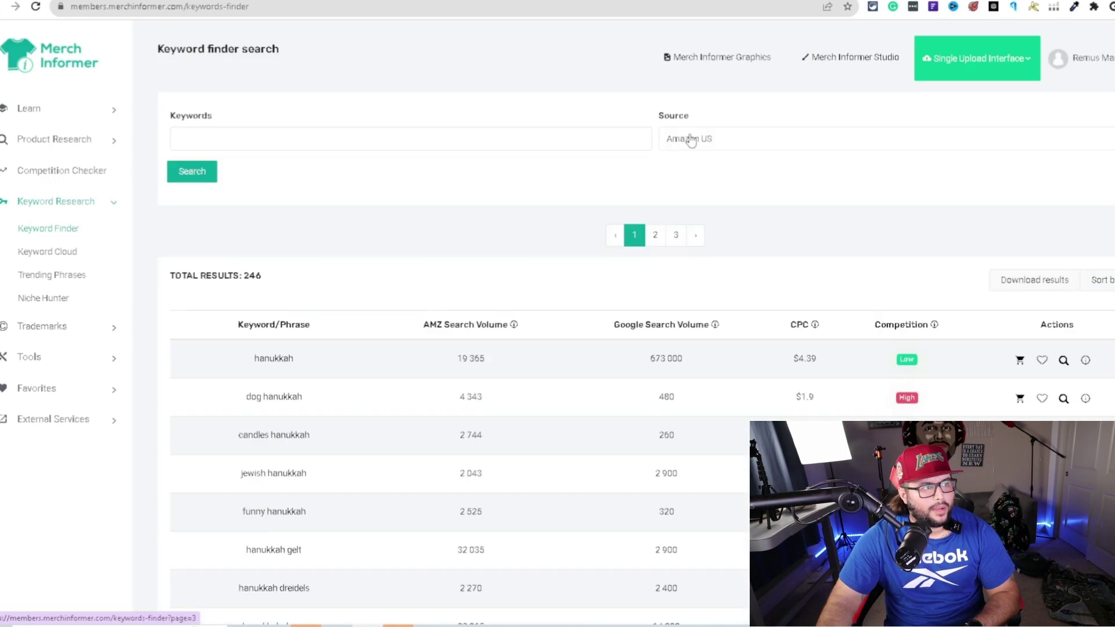
Search Amazon US in the Keyword Finder for the keyword "Happy Hanukkah".
left_click(317, 143)
type("Hano")
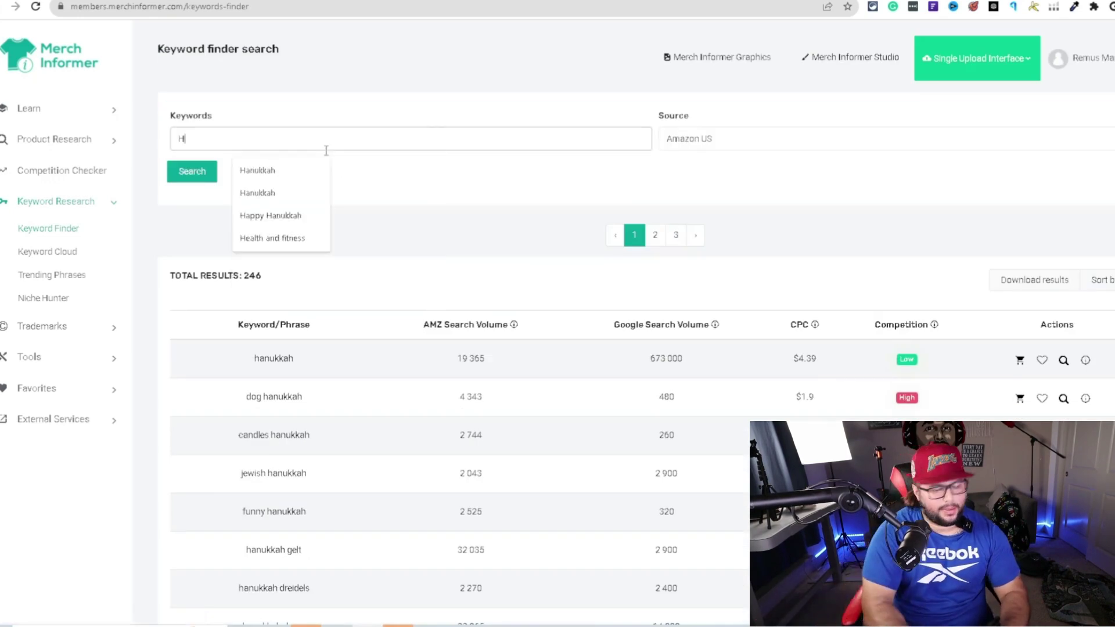
key("BackSpace")
type("ppy Hanukkah")
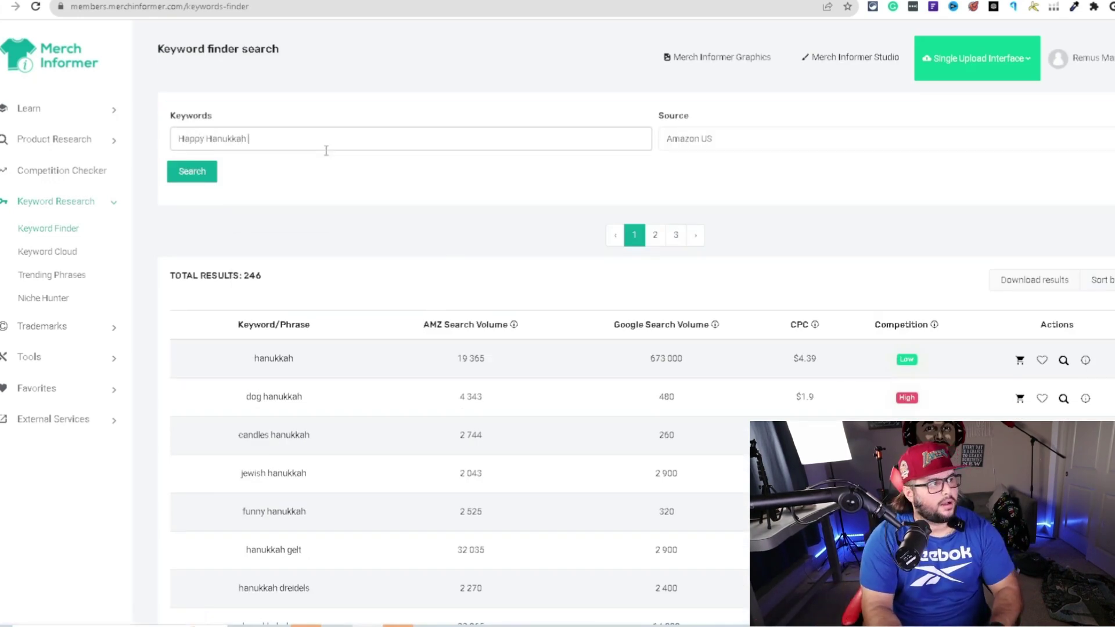
left_click(192, 172)
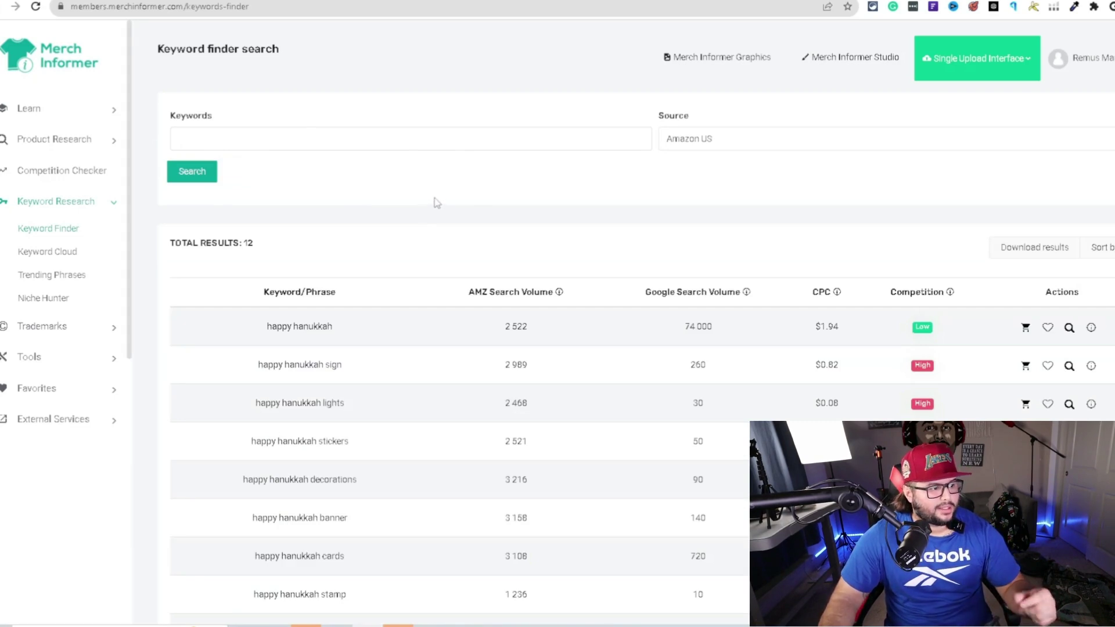
Examine the Happy Hanukkah keyword results, focusing on "happy hanukkah stickers", "happy hanukkah shirt" and "happy hanukkah and merry christmas".
double_click(334, 440)
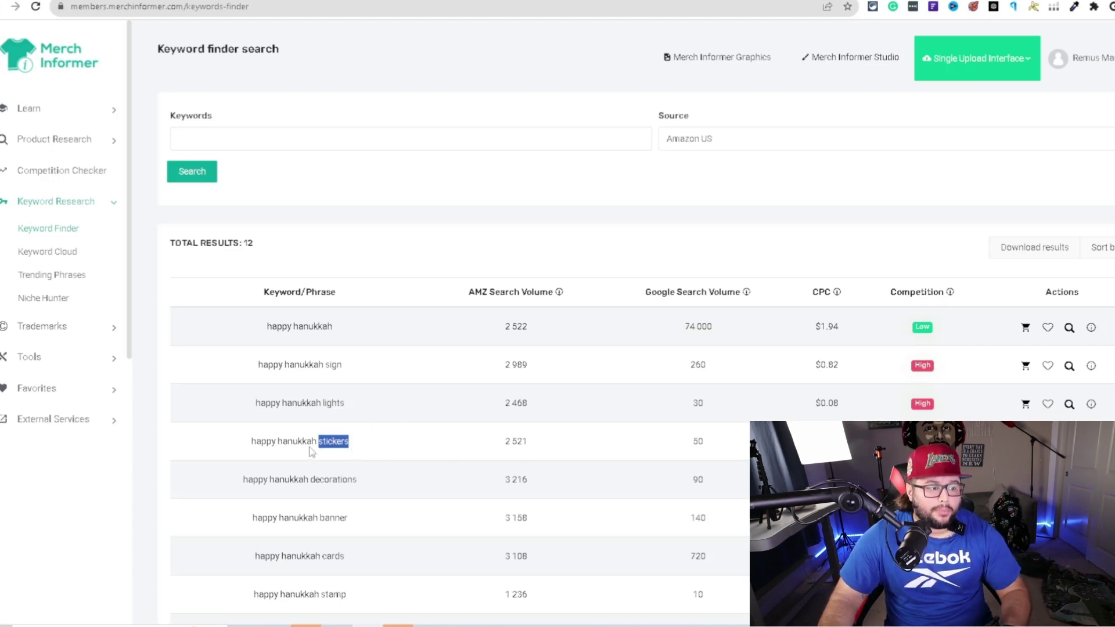
left_click_drag(252, 442, 361, 451)
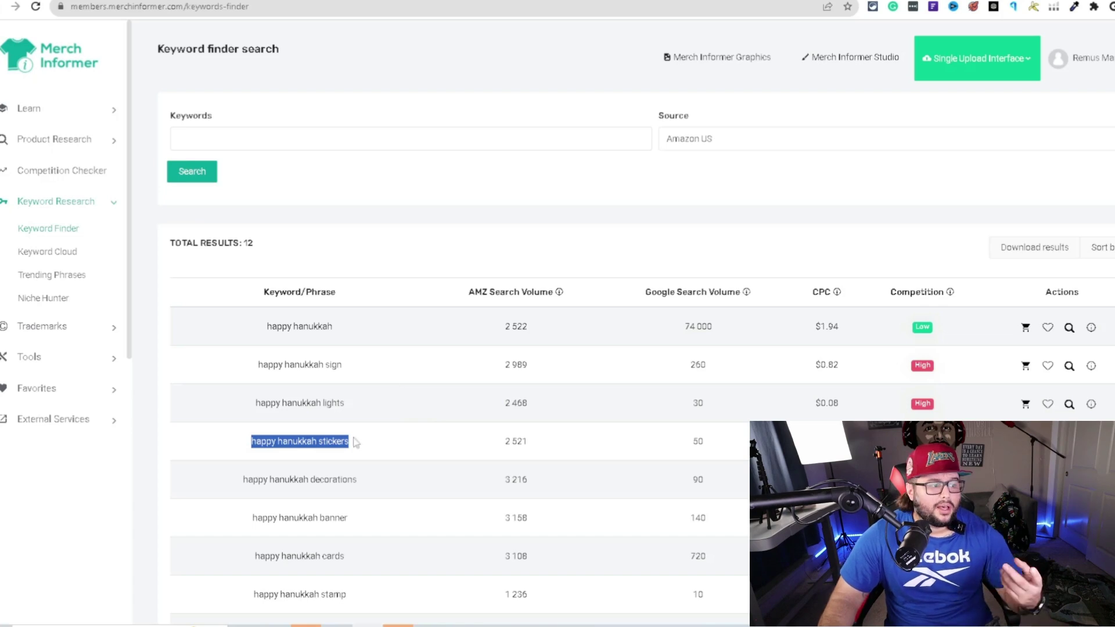
double_click(333, 441)
scroll(488, 455, "down", 2)
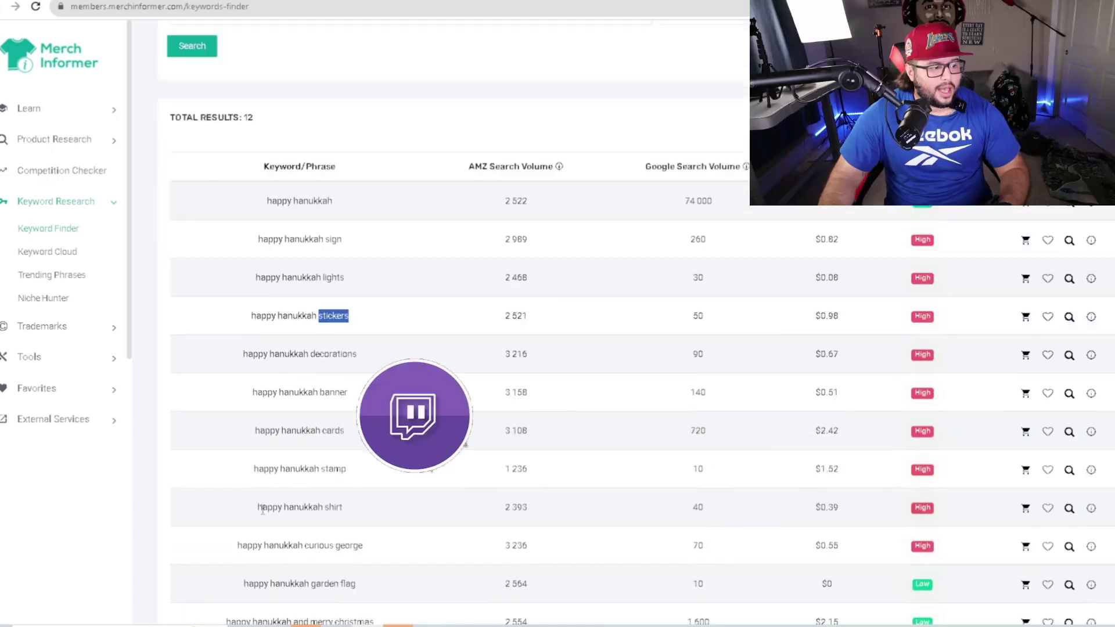
left_click_drag(256, 509, 349, 514)
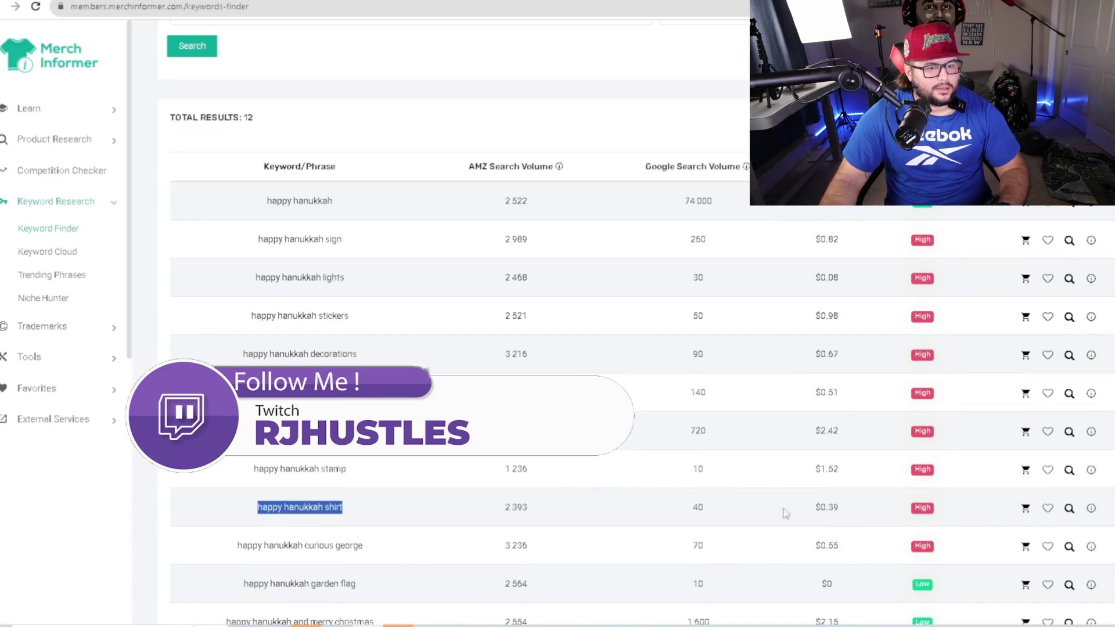
scroll(621, 454, "down", 2)
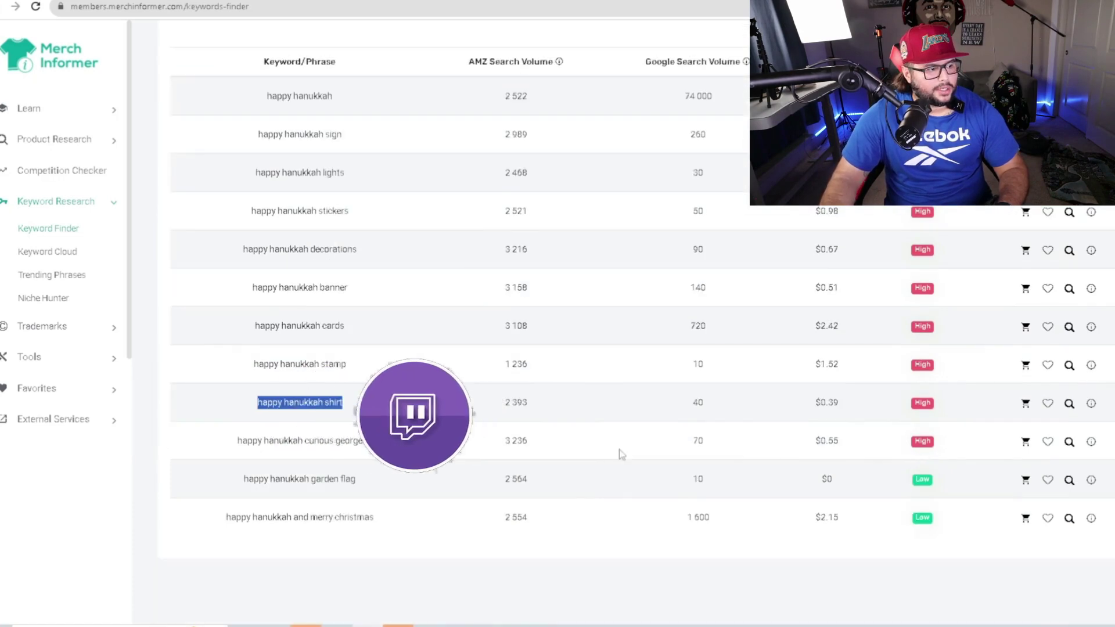
left_click_drag(225, 516, 390, 525)
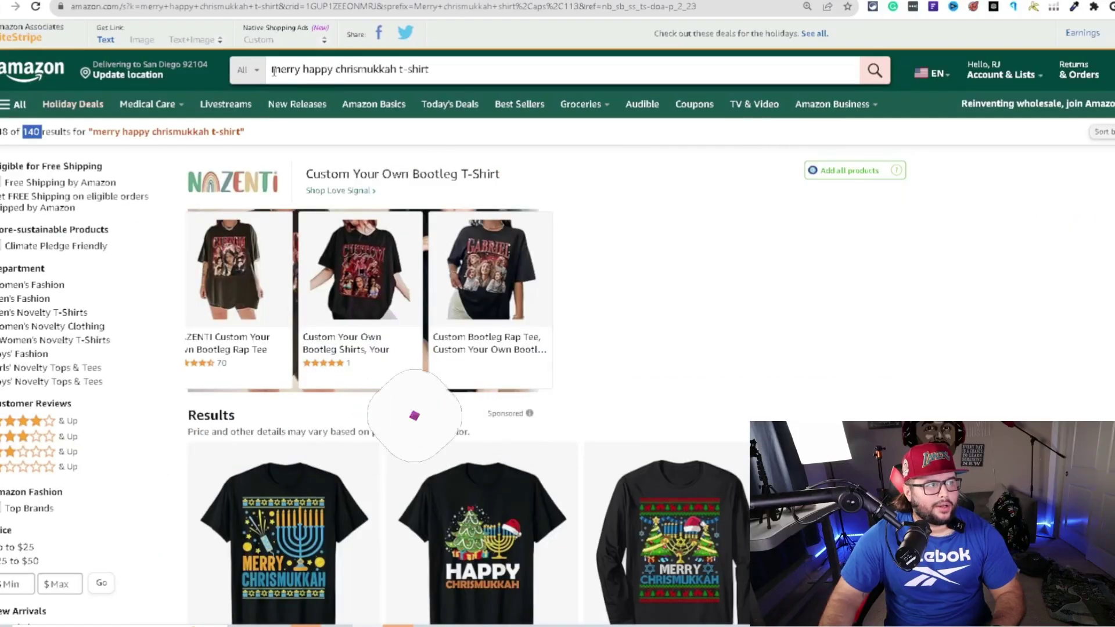
Copy "merry happy chrismukkah" from the Amazon search query and search for it on Amazon US in Merch Informer's Keyword Finder.
left_click_drag(271, 69, 397, 69)
left_click(308, 72)
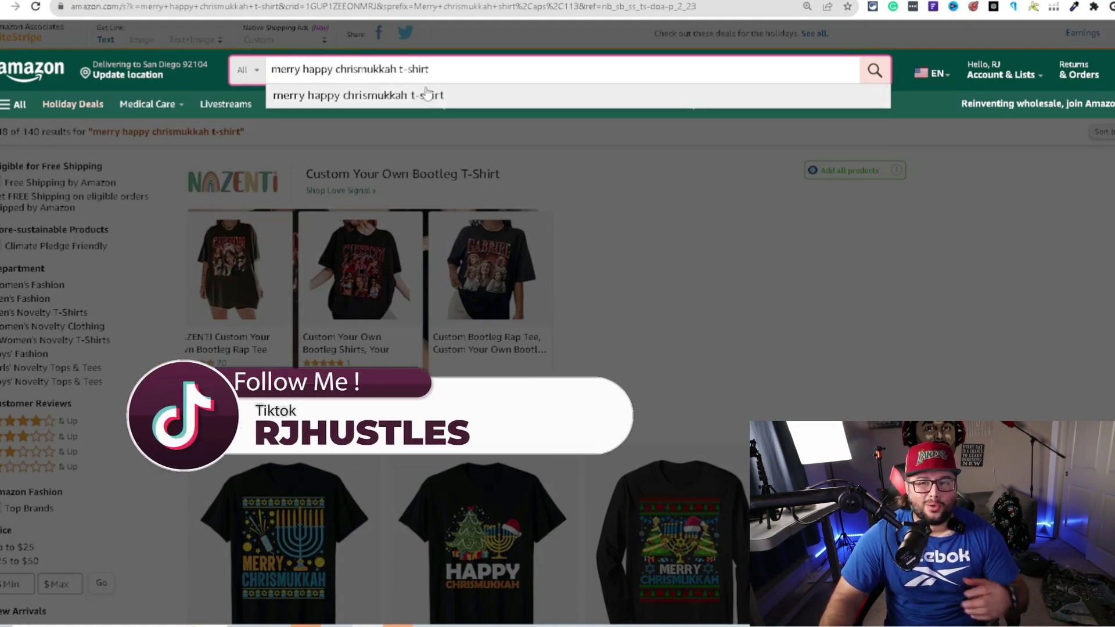
left_click(355, 73)
left_click_drag(271, 70, 403, 70)
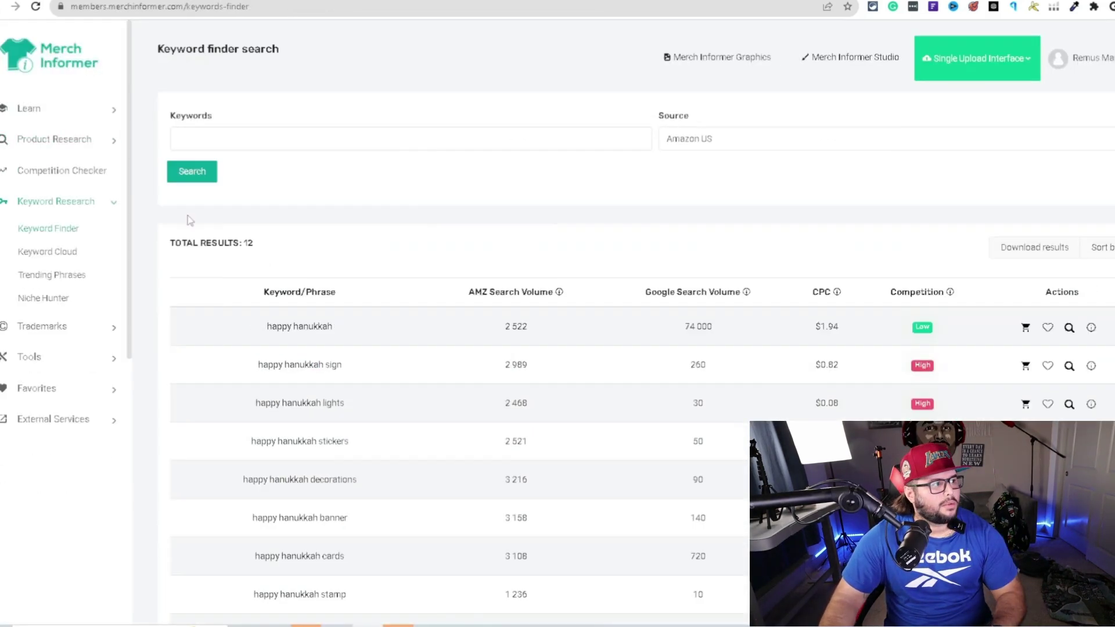
right_click(52, 228)
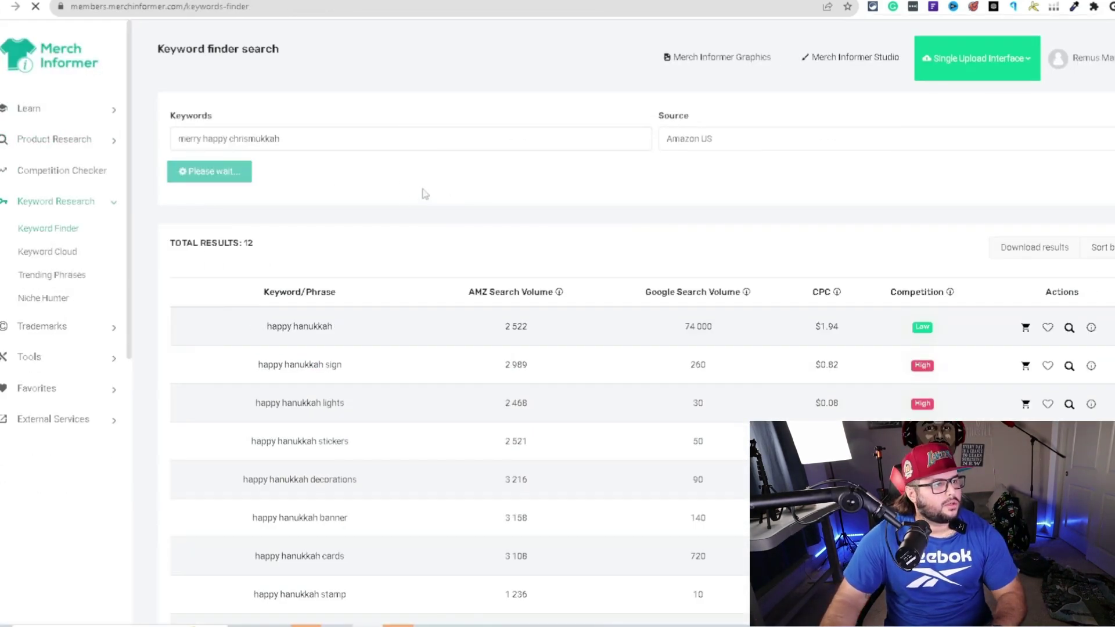
scroll(549, 197, "down", 1)
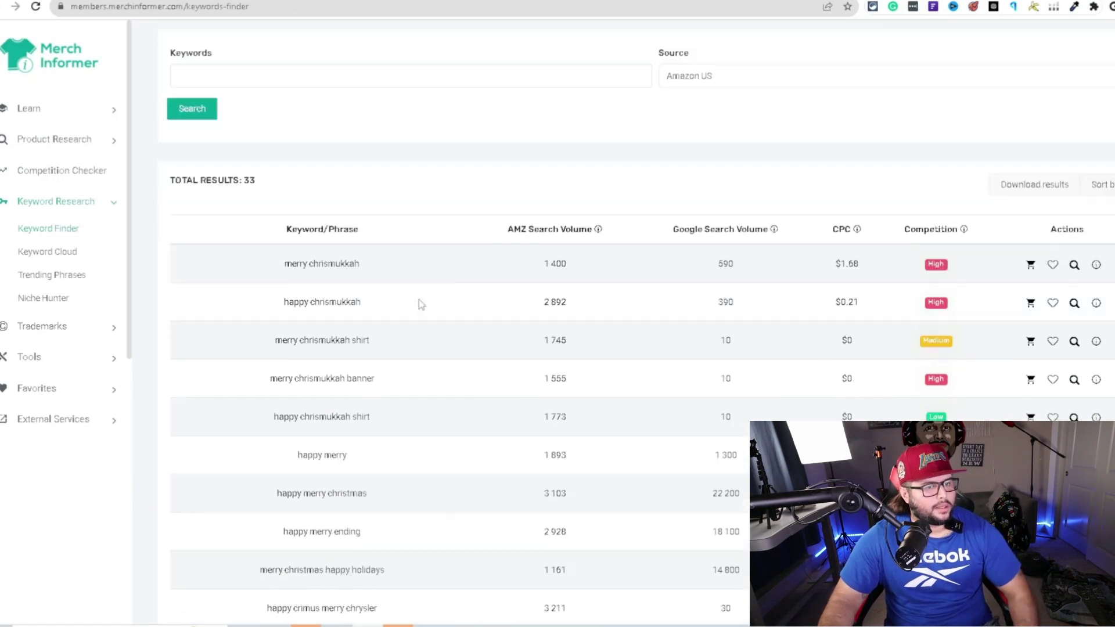
Examine the "merry happy chrismukkah" keyword results, comparing "merry chrismukkah" with "happy chrismukkah shirt" and reading to the end of the list.
left_click_drag(331, 265, 368, 270)
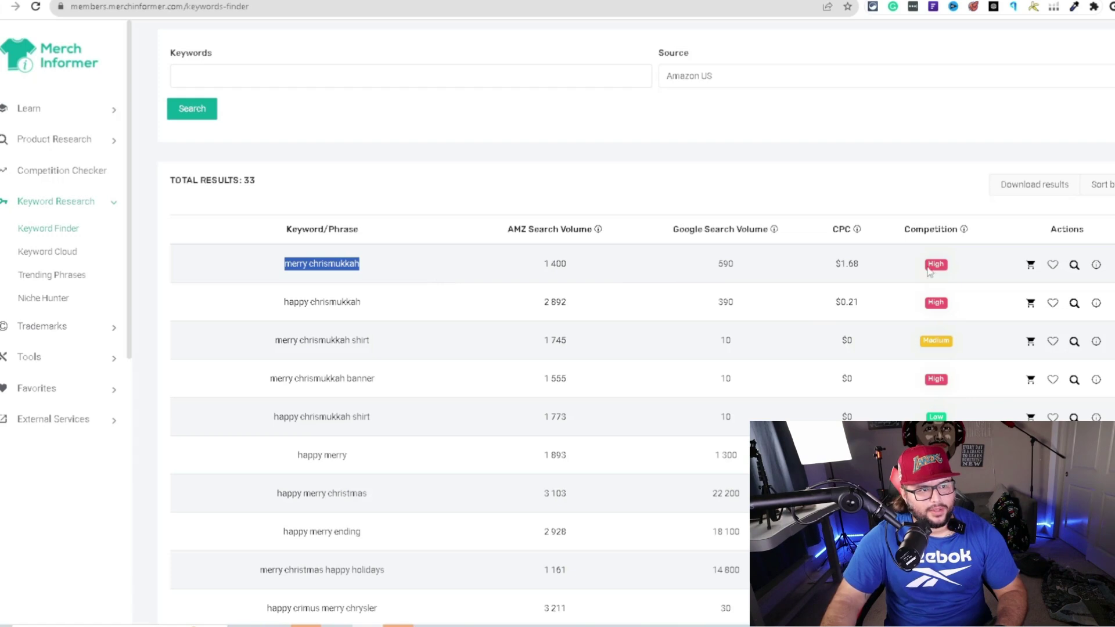
scroll(551, 331, "down", 1)
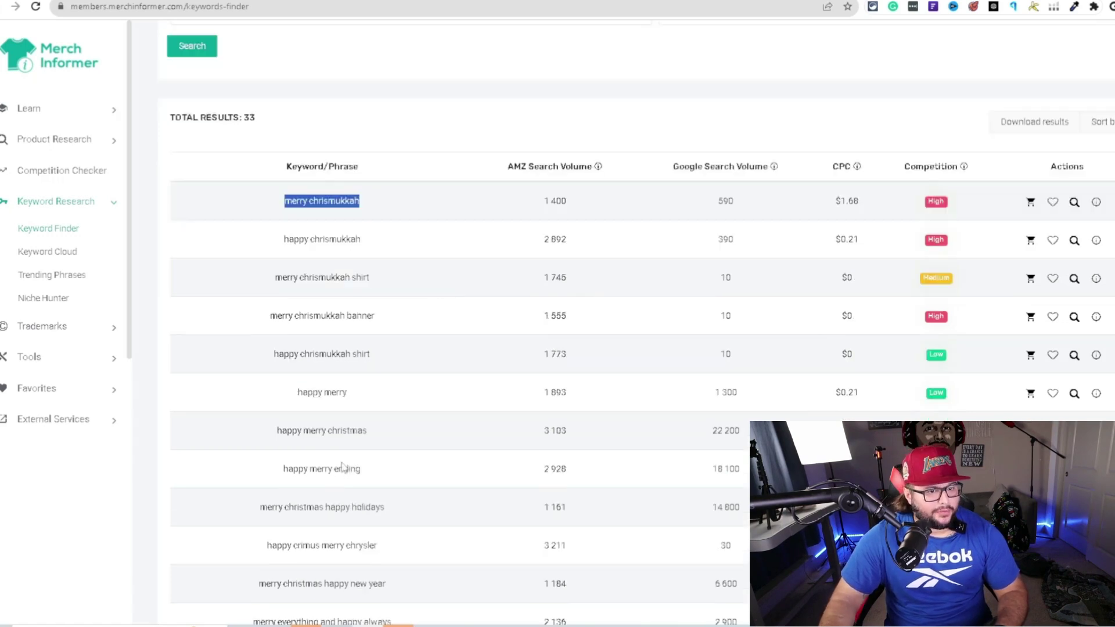
left_click_drag(273, 354, 388, 360)
triple_click(296, 365)
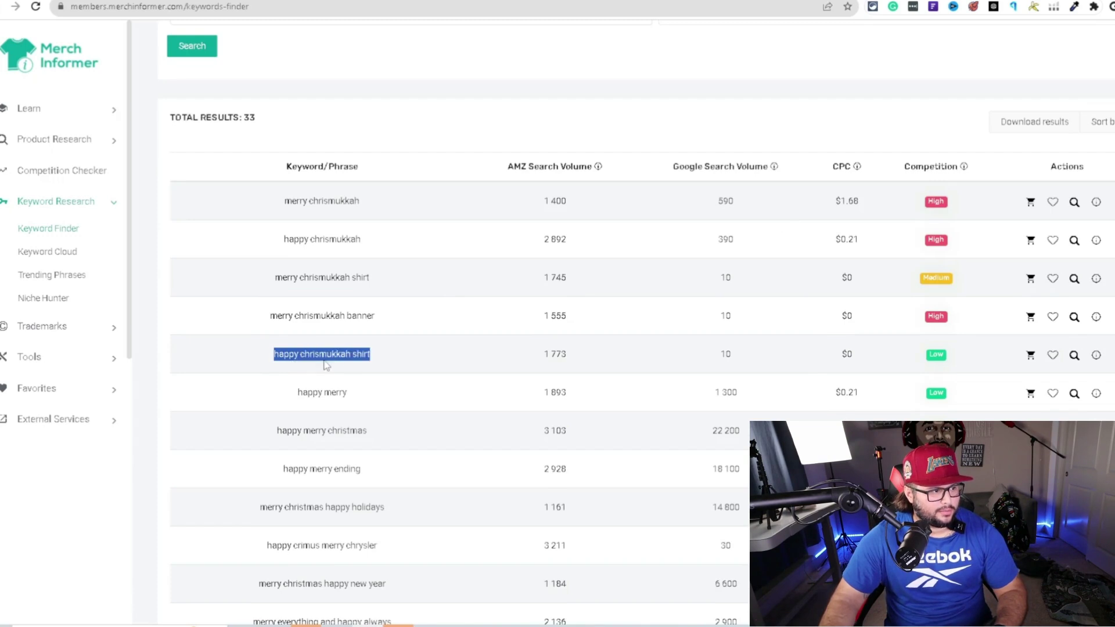
scroll(446, 388, "down", 2)
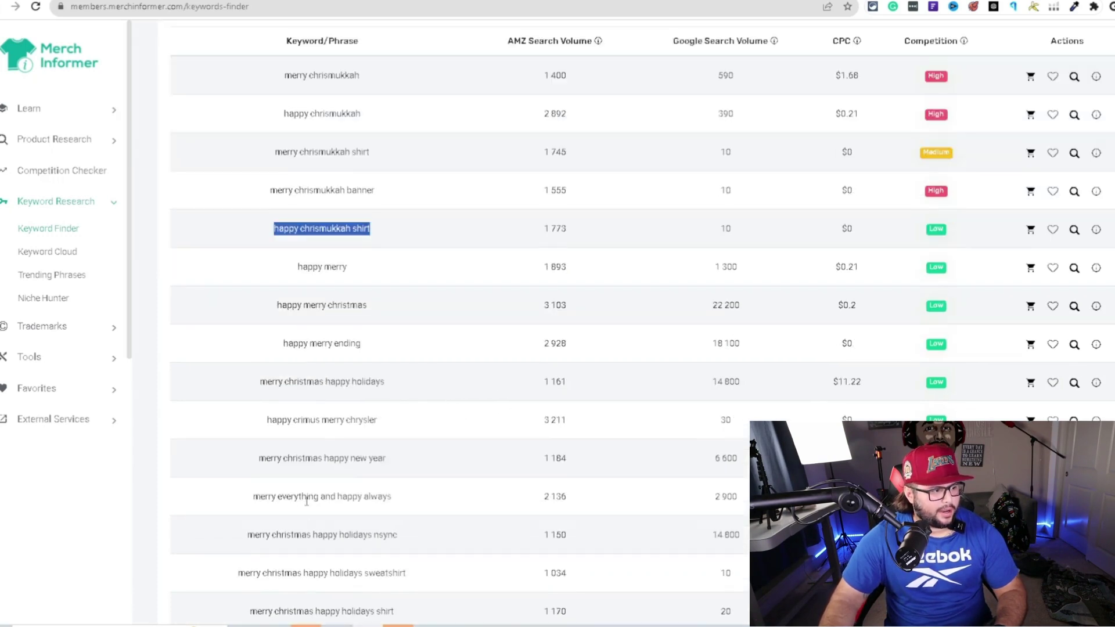
scroll(267, 521, "down", 1)
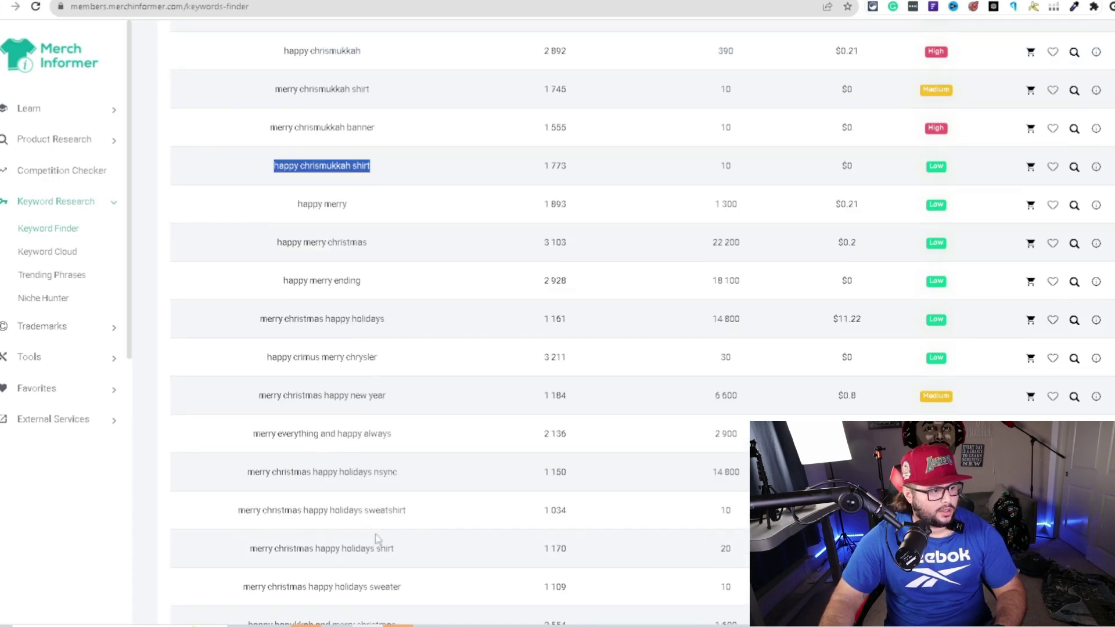
scroll(407, 555, "down", 7)
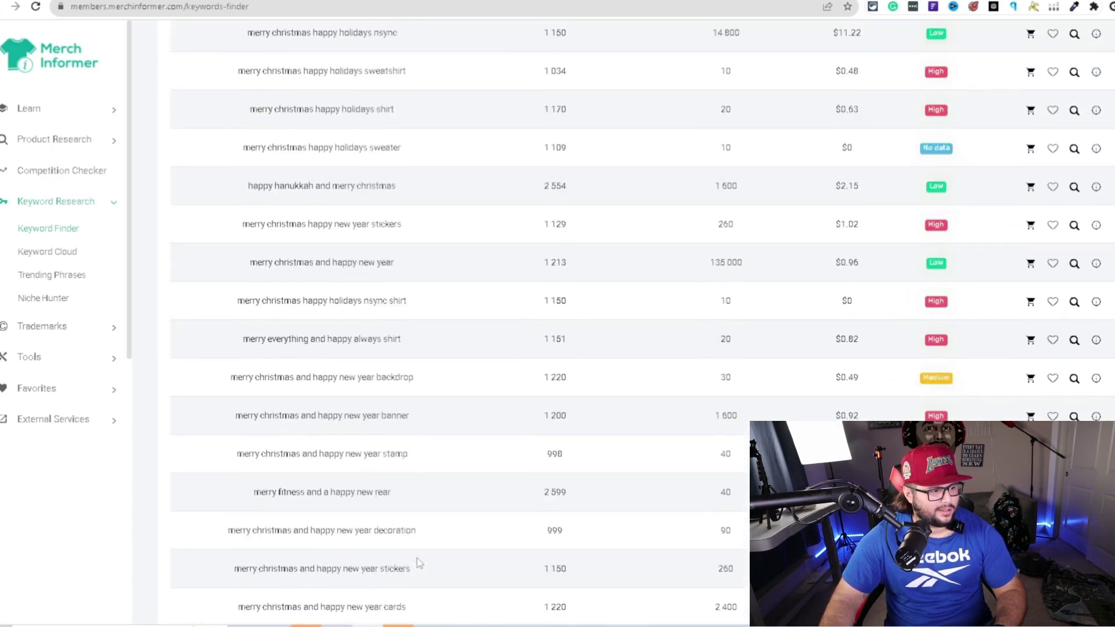
scroll(419, 562, "down", 2)
scroll(417, 562, "down", 1)
scroll(395, 546, "up", 14)
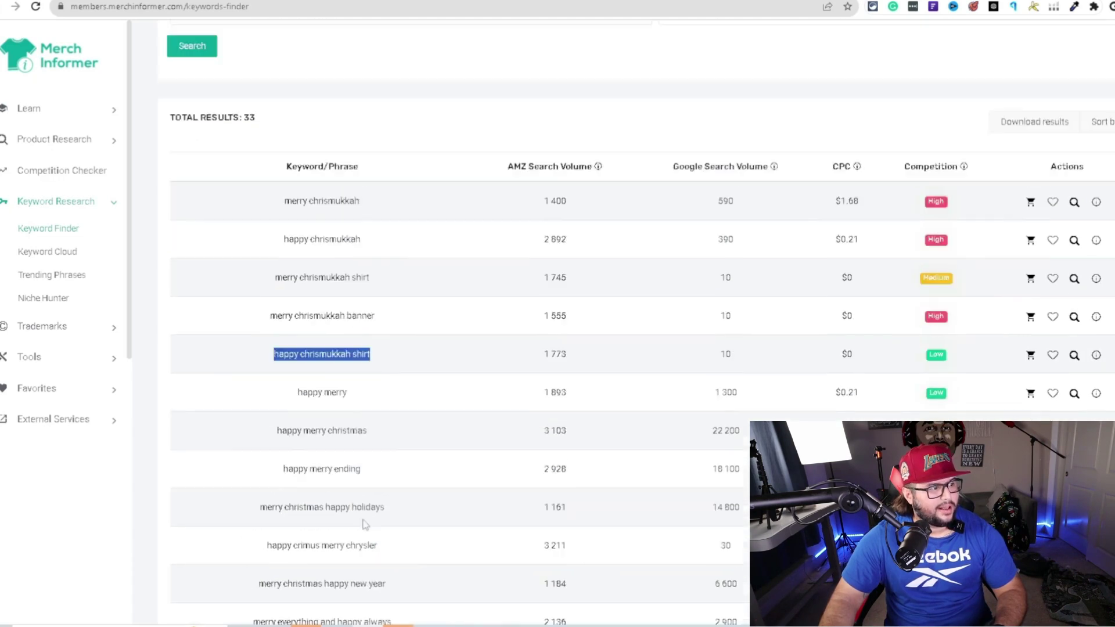
Run a Products Search for the low-competition keyword "happy chrismukkah shirt" in the US marketplace under Merch By Amazon Shirts.
left_click(299, 353)
left_click_drag(284, 351, 342, 358)
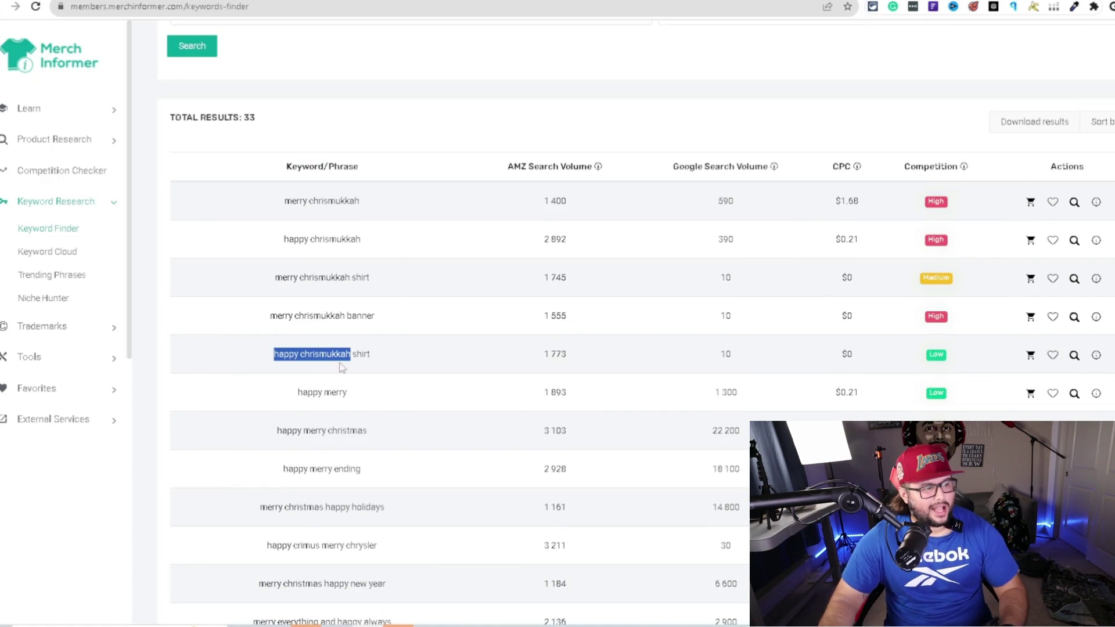
scroll(346, 392, "up", 1)
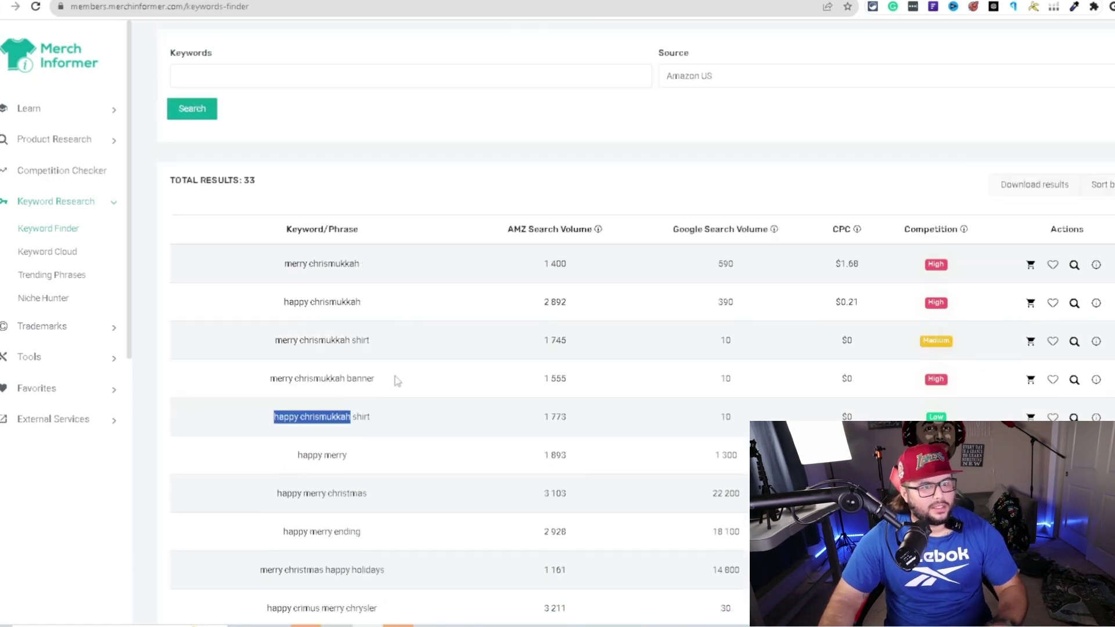
scroll(398, 378, "down", 1)
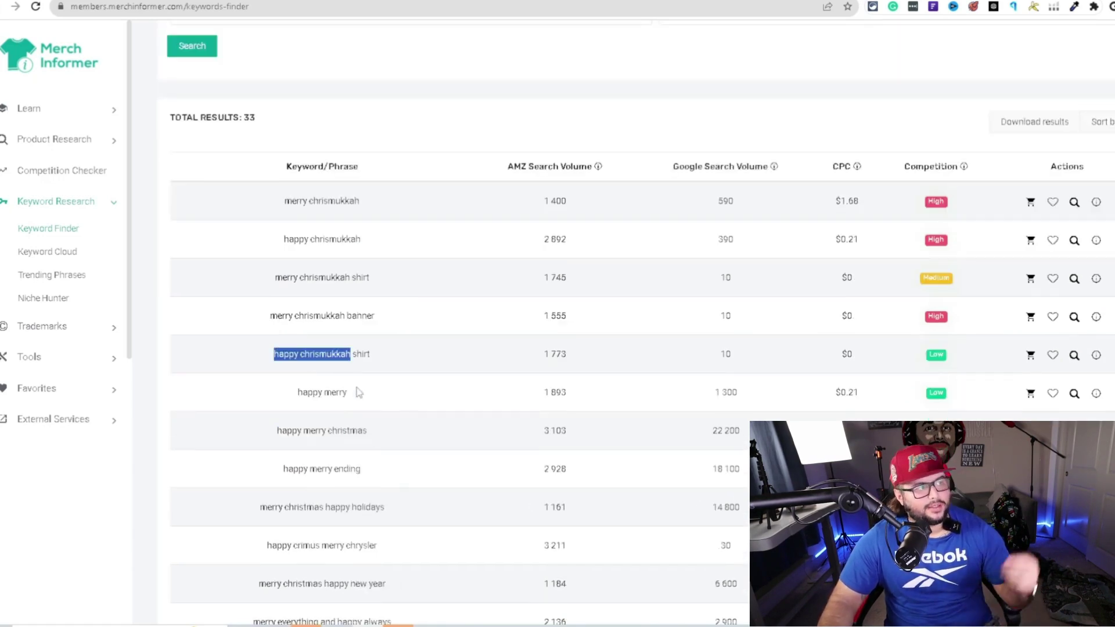
scroll(358, 392, "up", 2)
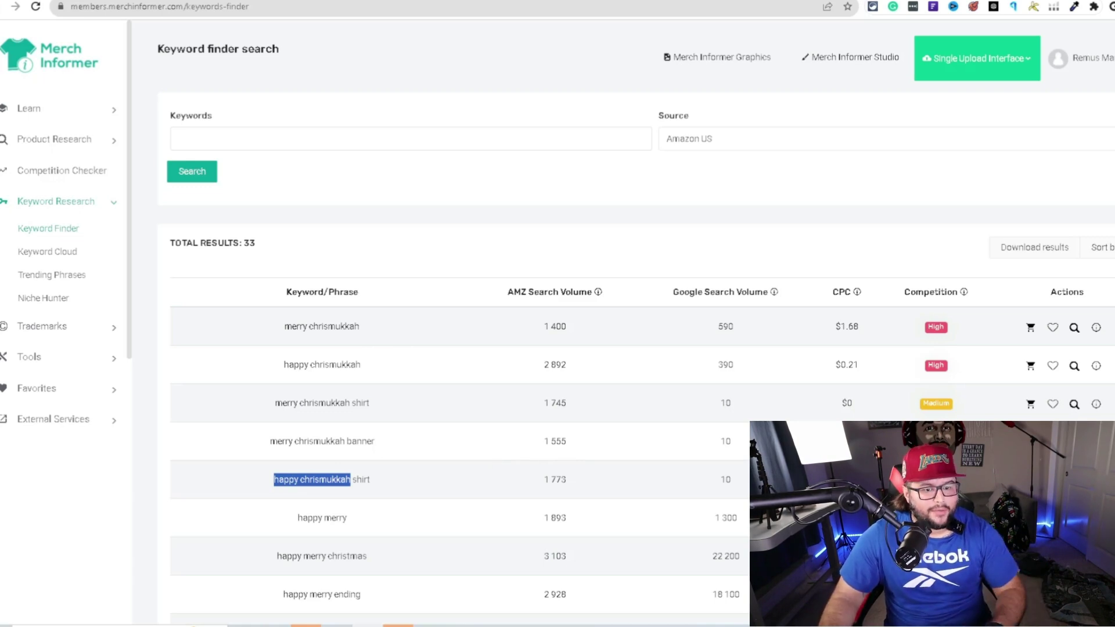
left_click(322, 480)
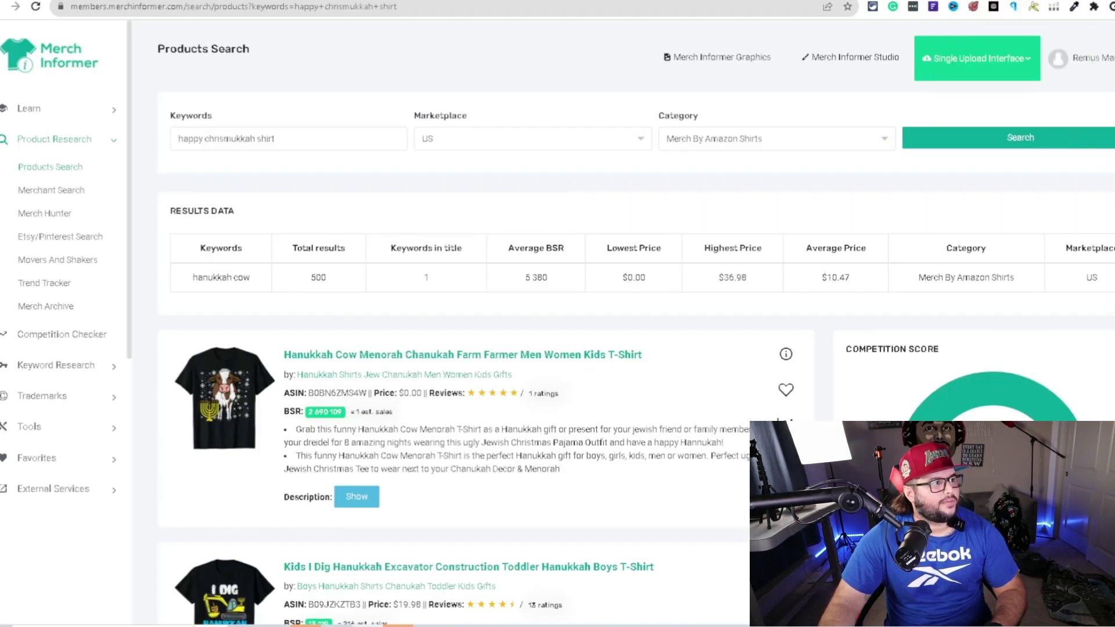
left_click(954, 146)
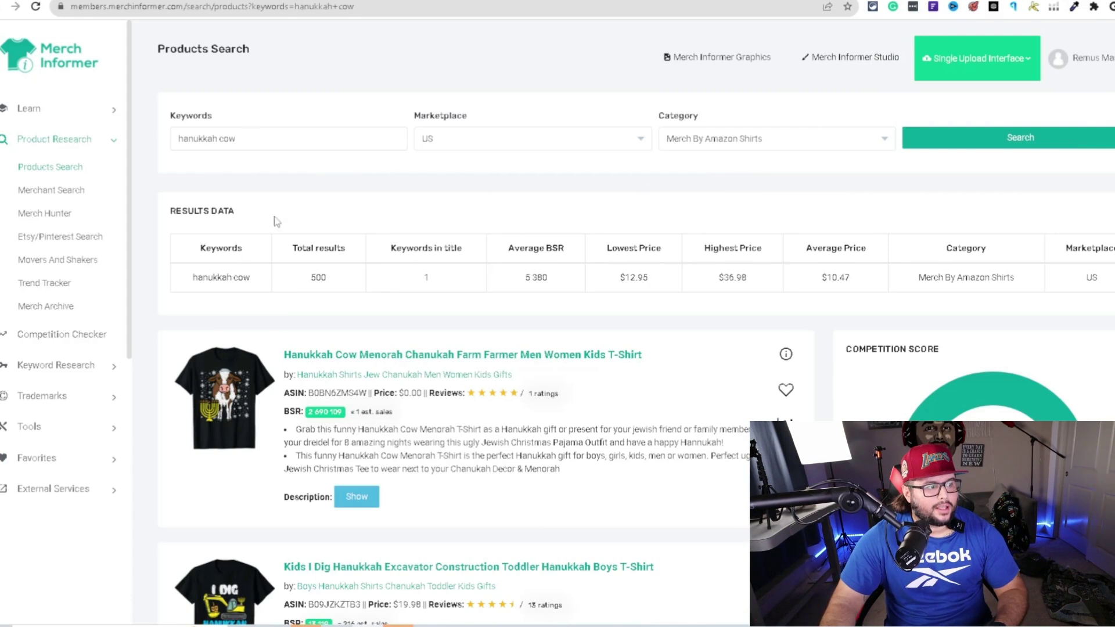
Examine the "hanukkah cow" product search results, including the competition score, summary data and how many listings match the niche.
scroll(294, 251, "down", 1)
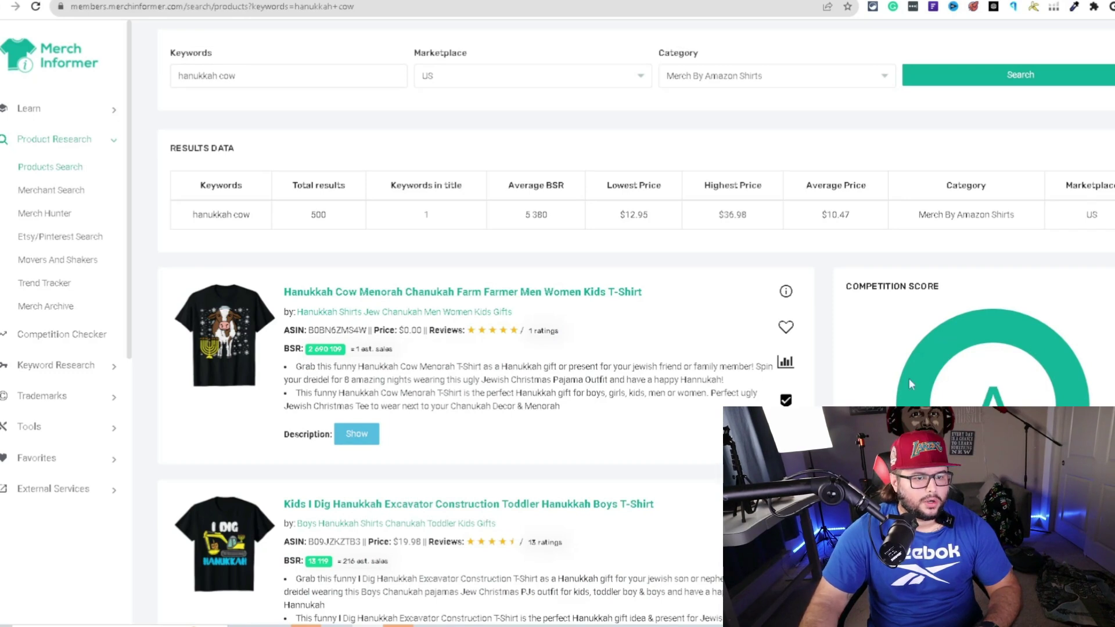
scroll(751, 279, "down", 3)
scroll(578, 325, "down", 15)
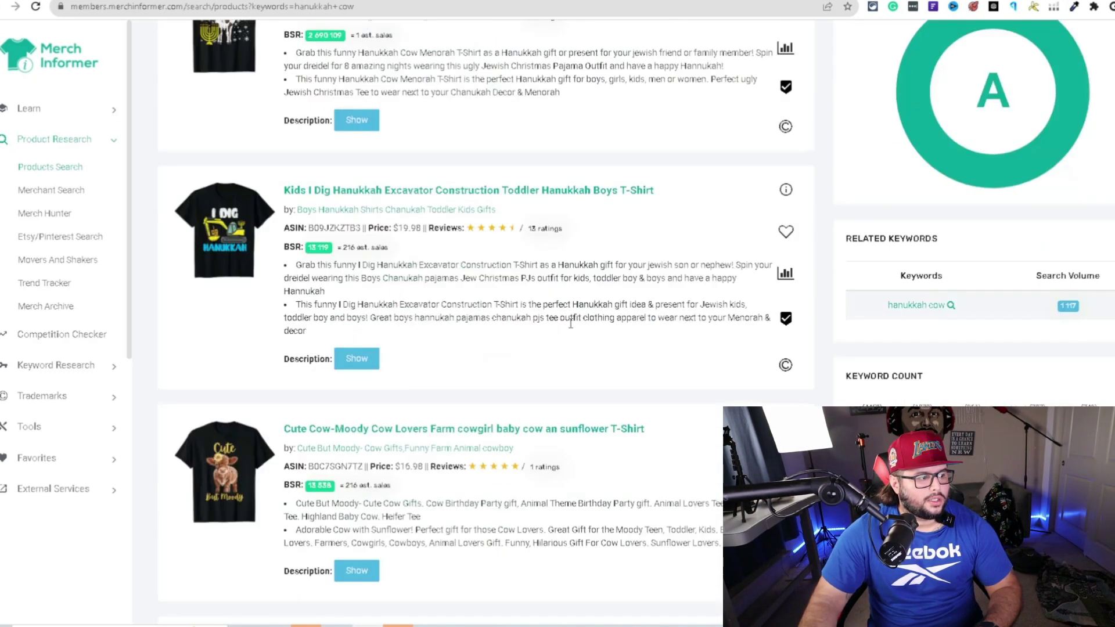
scroll(443, 360, "down", 3)
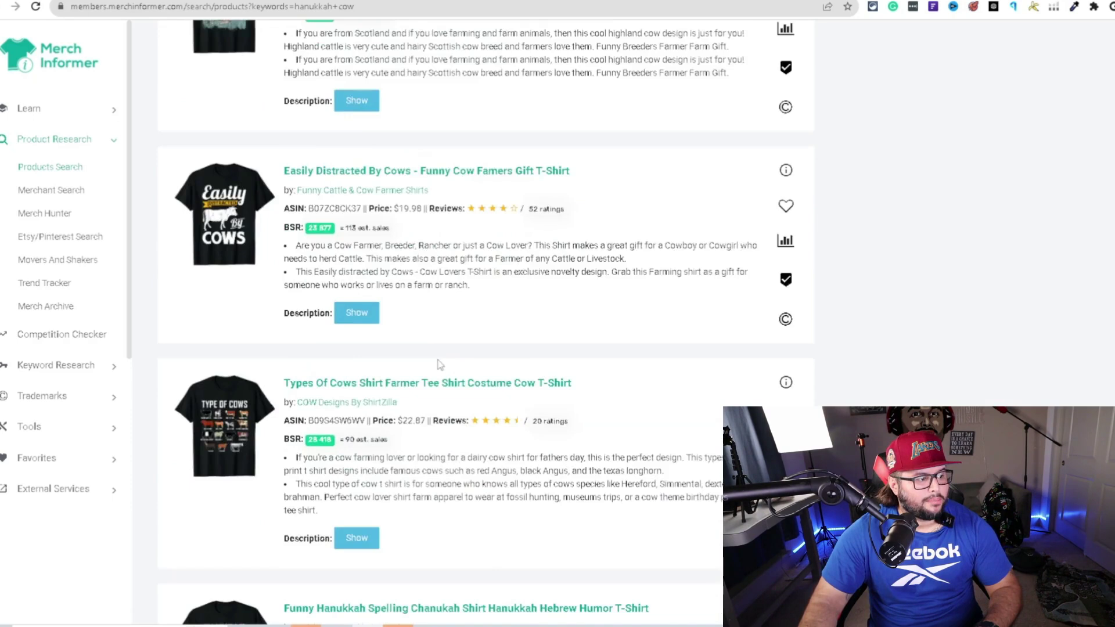
scroll(438, 473, "up", 20)
scroll(429, 475, "down", 2)
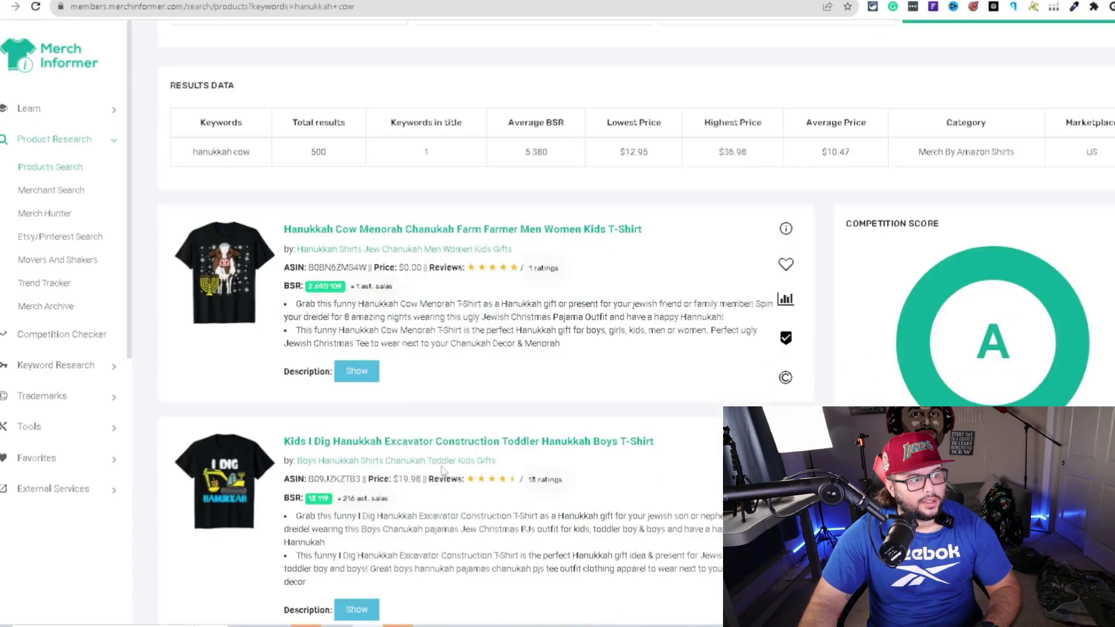
scroll(269, 363, "up", 1)
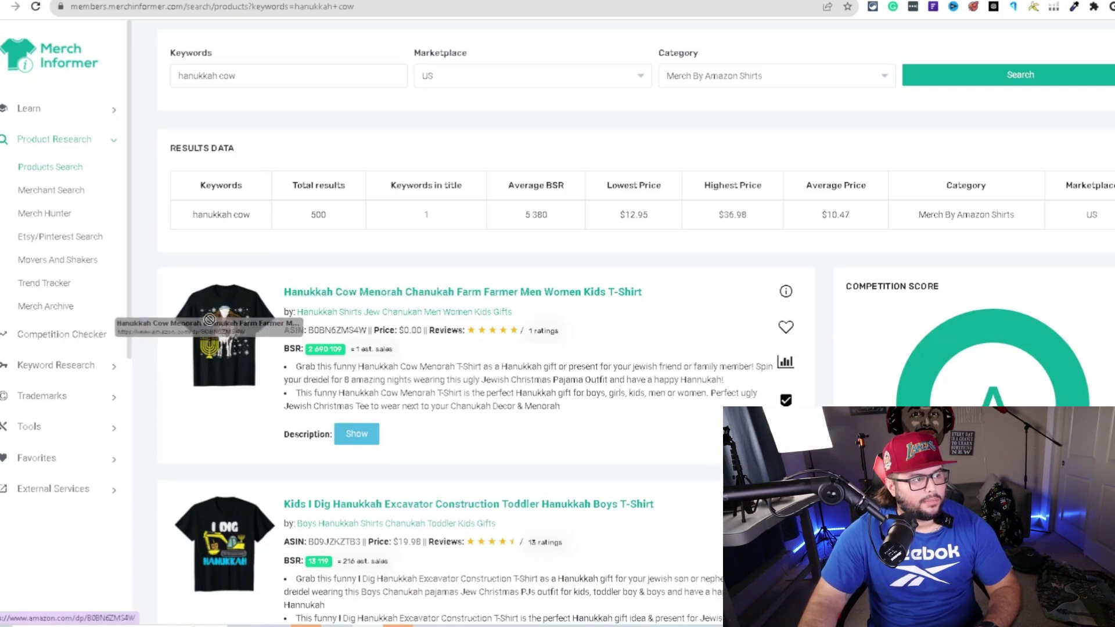
Open the Hanukkah Cow Menorah T-shirt's Amazon listing and check its date first available and best sellers rank.
left_click(389, 293)
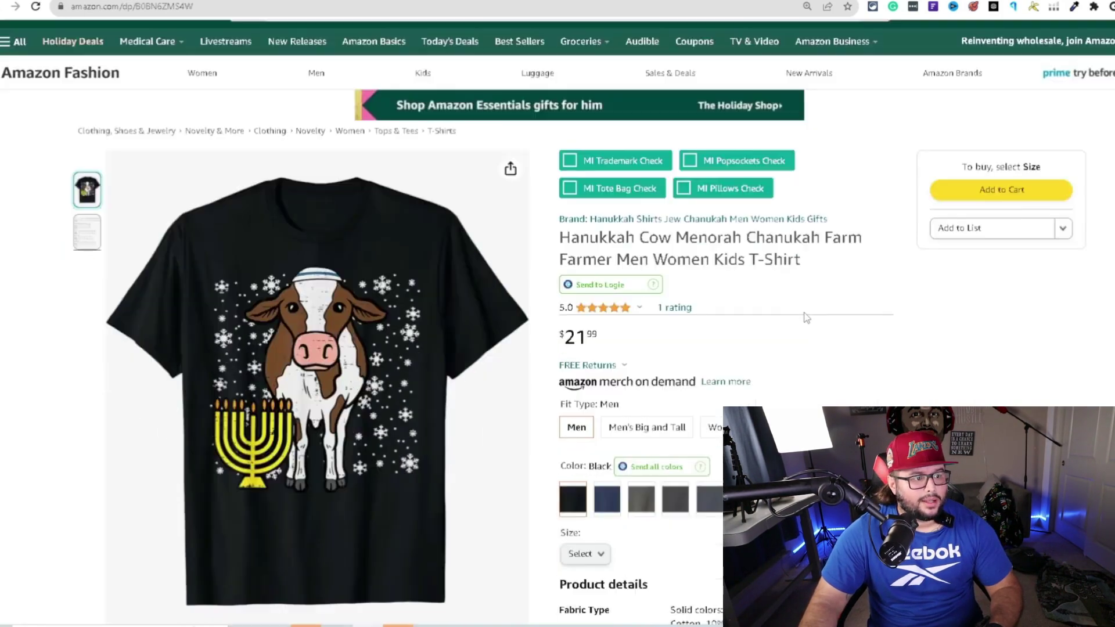
scroll(806, 320, "down", 4)
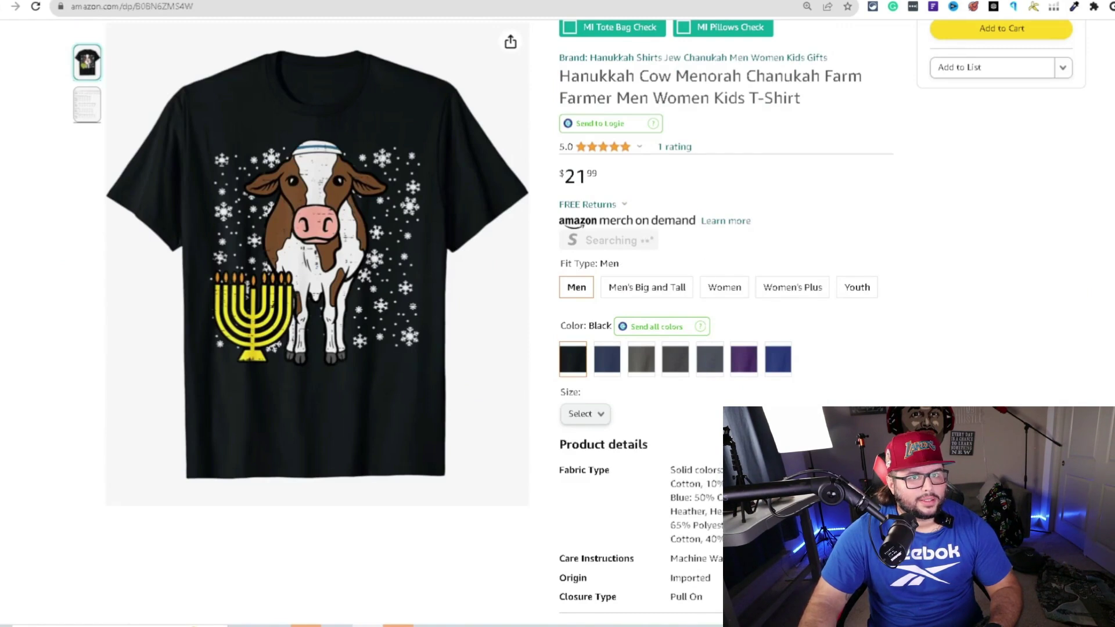
scroll(574, 278, "down", 15)
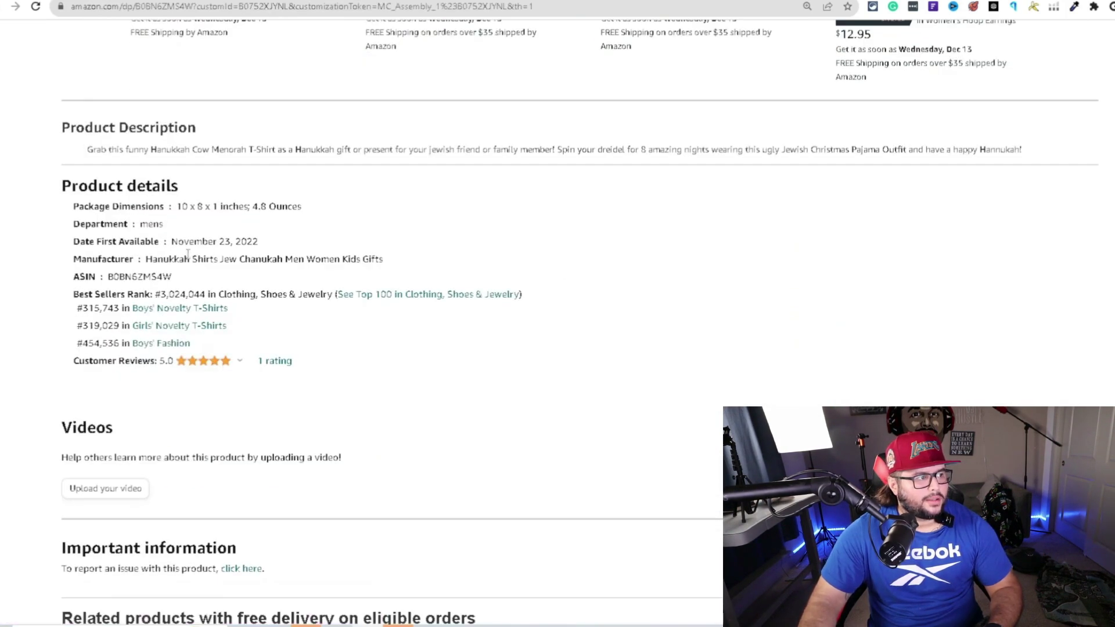
triple_click(188, 254)
left_click_drag(161, 294, 208, 294)
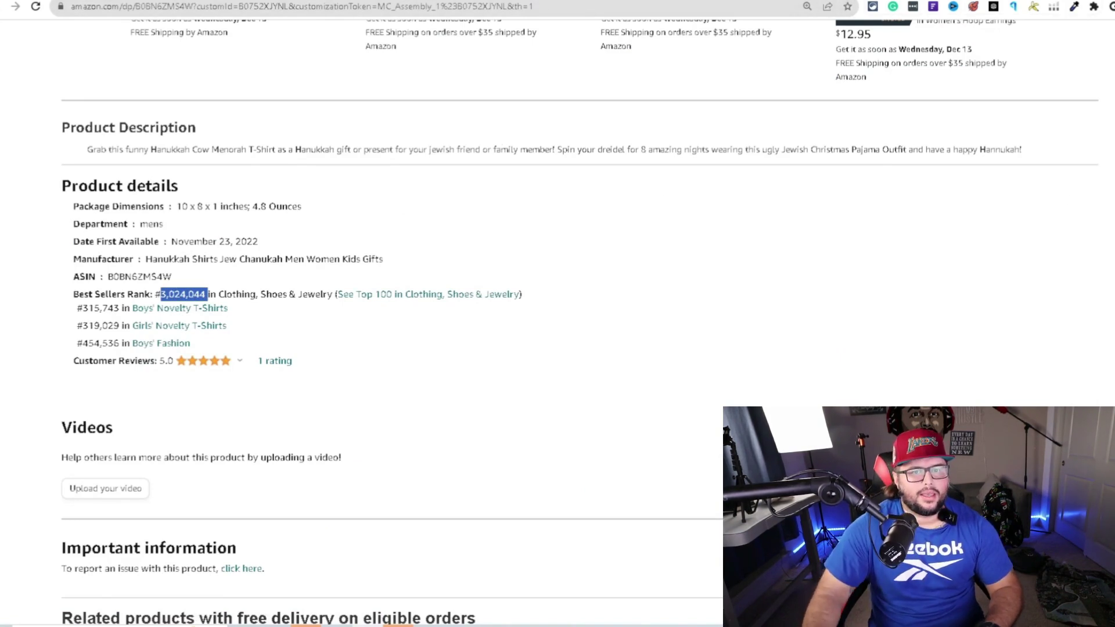
scroll(406, 323, "up", 1)
Switch to the "happy chrismukkah shirt" product results in Merch Informer and compare the best seller ranks of the leading listings.
key("ctrl+Tab")
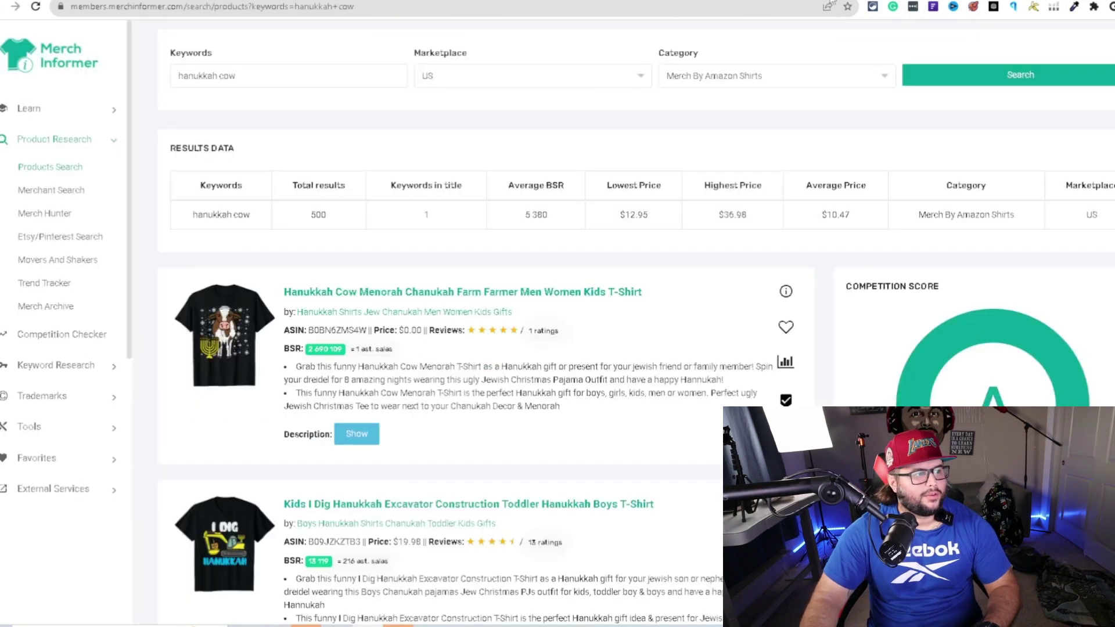
key("ctrl+Tab")
scroll(665, 391, "down", 3)
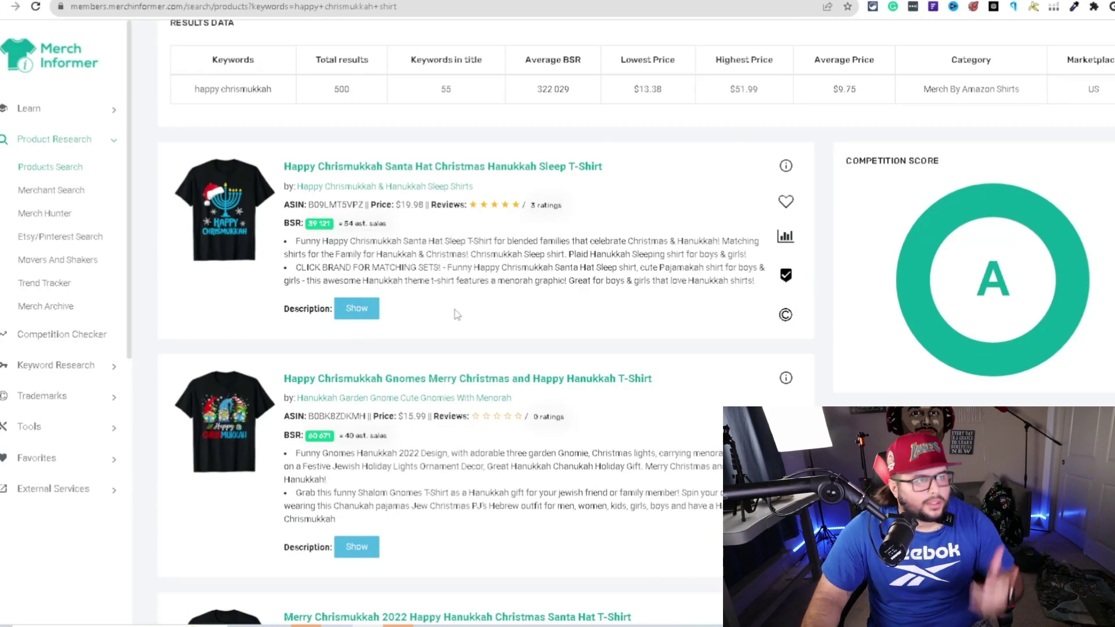
double_click(323, 223)
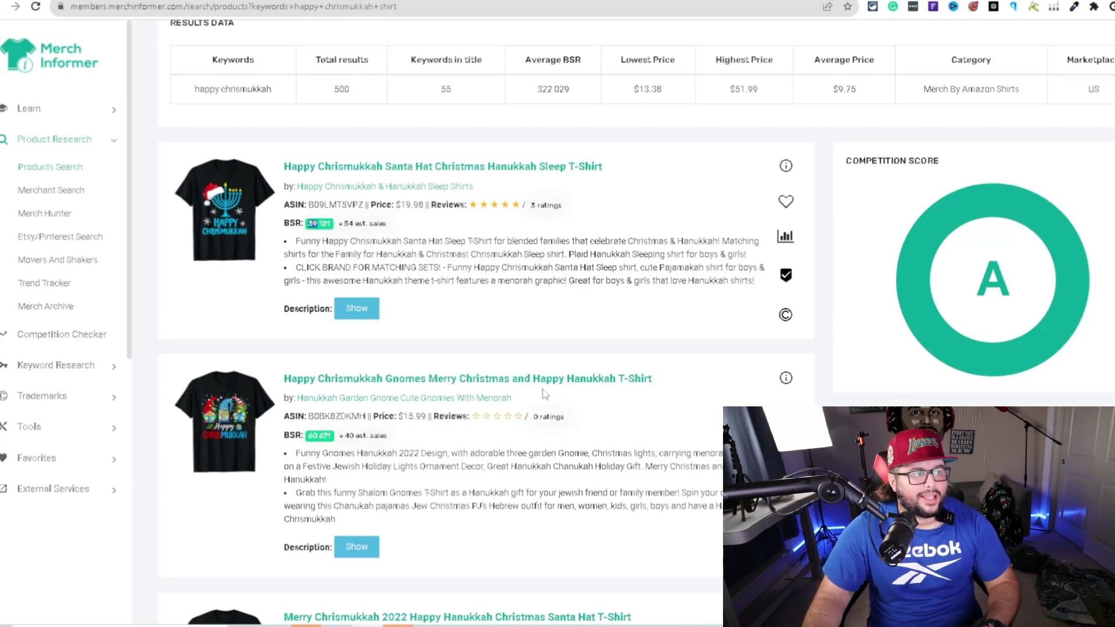
scroll(459, 414, "down", 1)
scroll(433, 389, "down", 3)
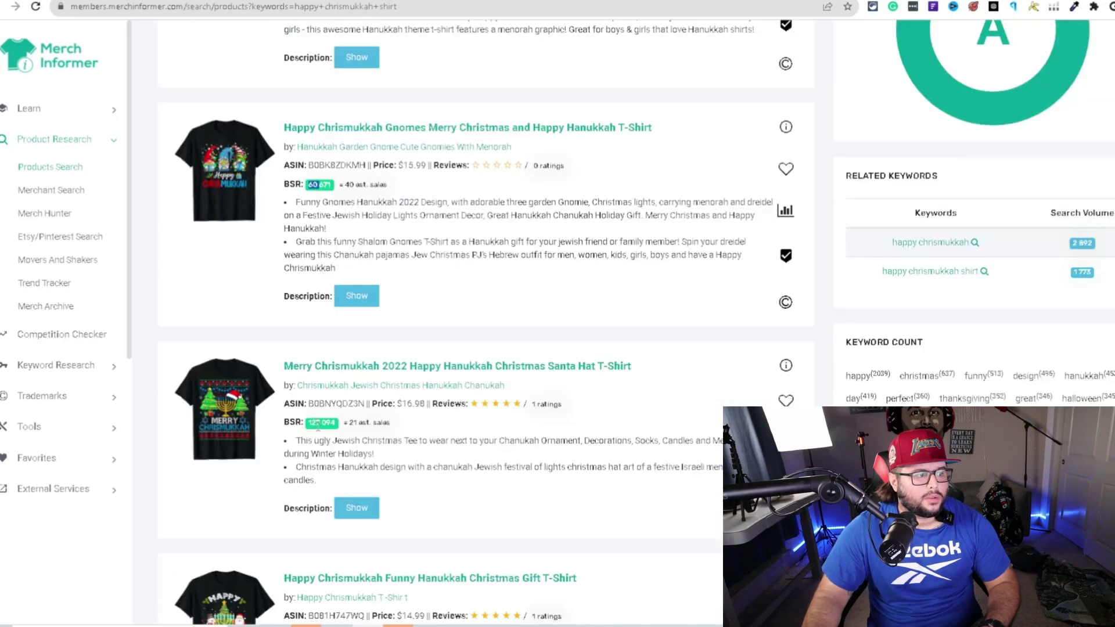
scroll(396, 435, "down", 3)
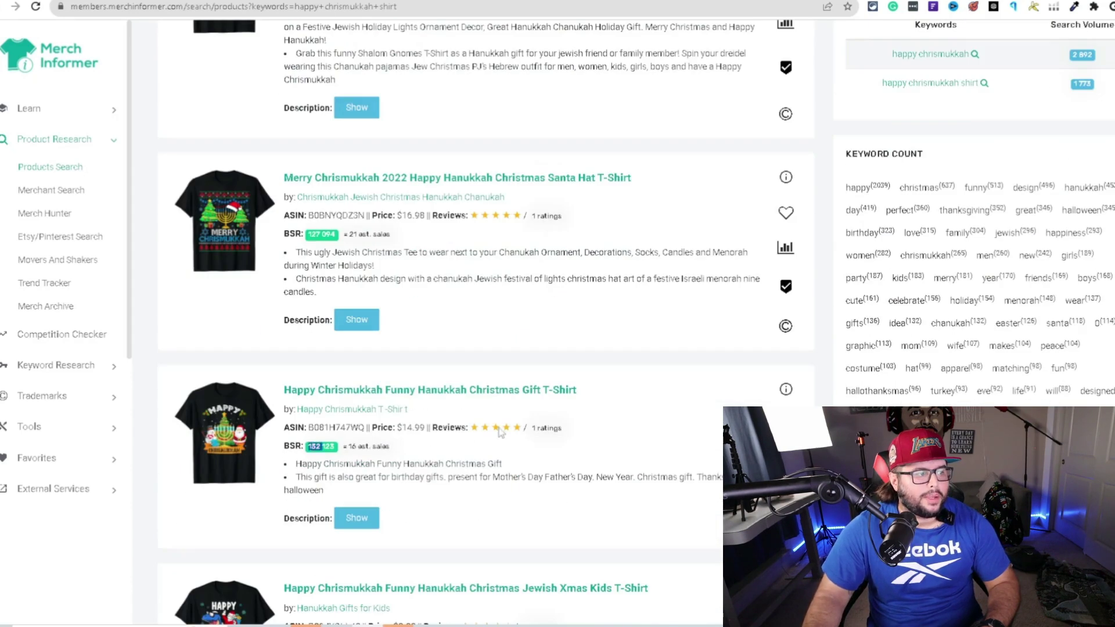
scroll(499, 433, "down", 4)
scroll(387, 434, "down", 2)
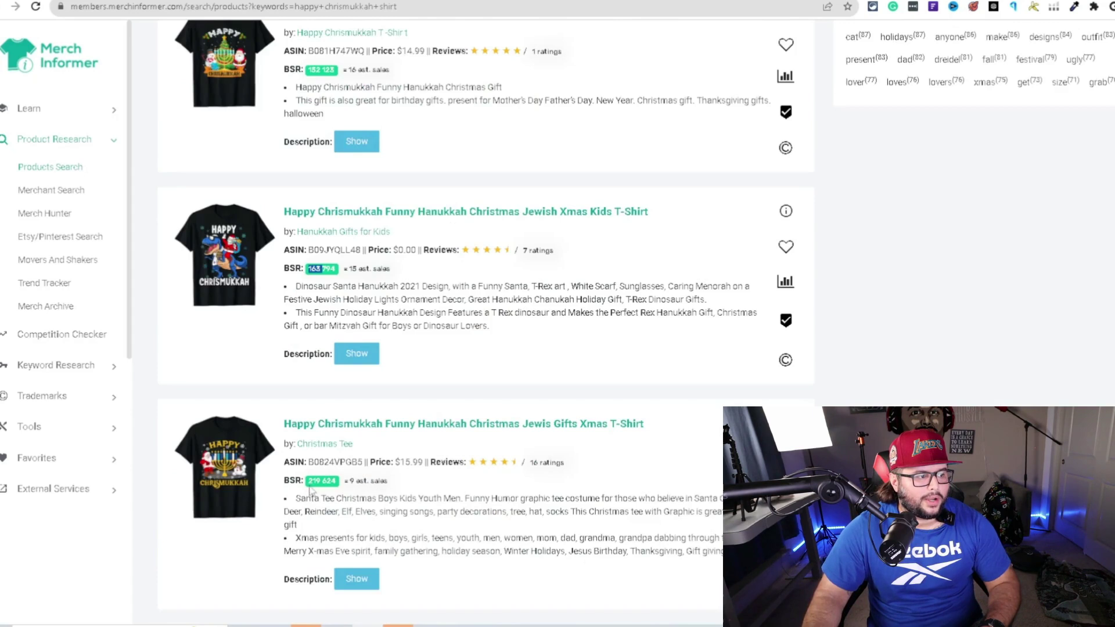
scroll(312, 492, "down", 3)
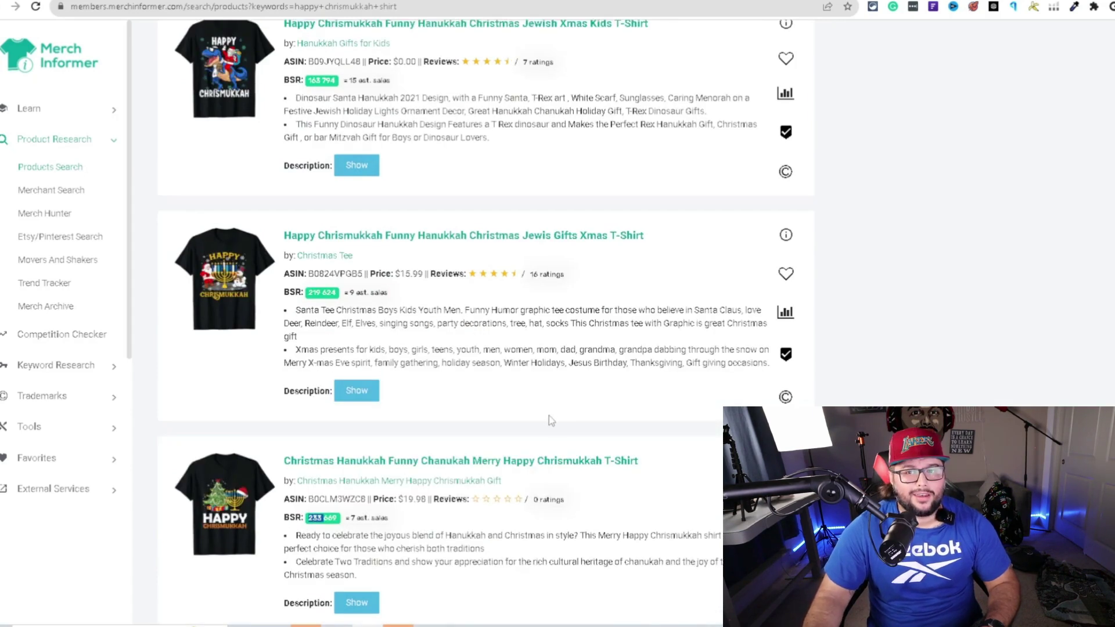
scroll(549, 416, "down", 4)
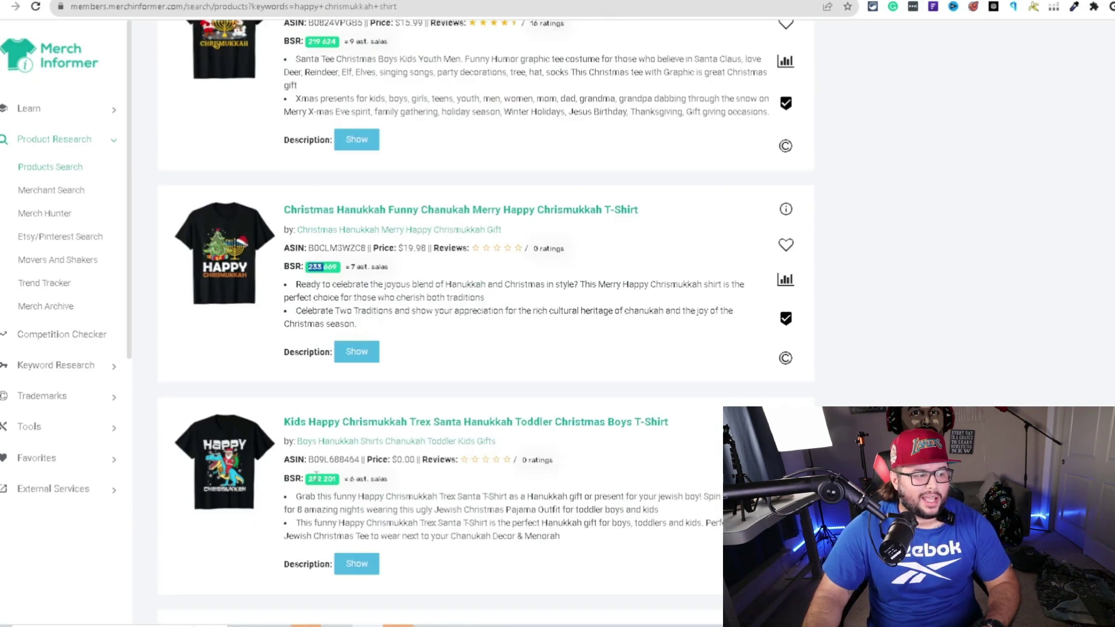
scroll(338, 472, "down", 4)
scroll(316, 442, "down", 3)
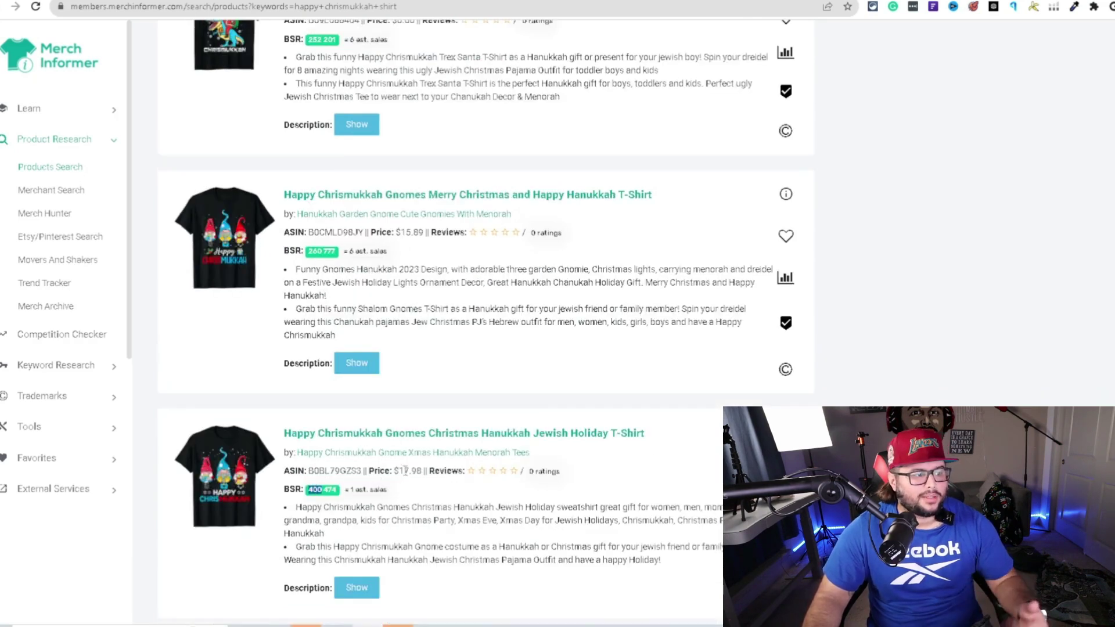
Review the designs and ranks of the remaining "happy chrismukkah shirt" listings further down the product results.
scroll(378, 475, "down", 3)
scroll(395, 476, "down", 3)
scroll(346, 470, "down", 17)
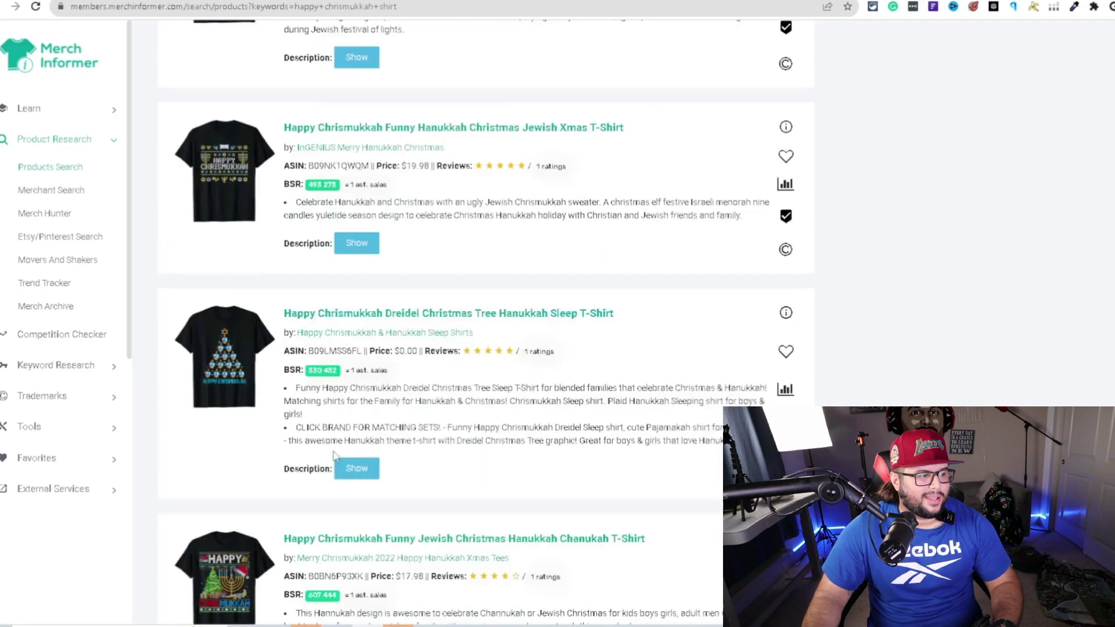
scroll(334, 456, "down", 18)
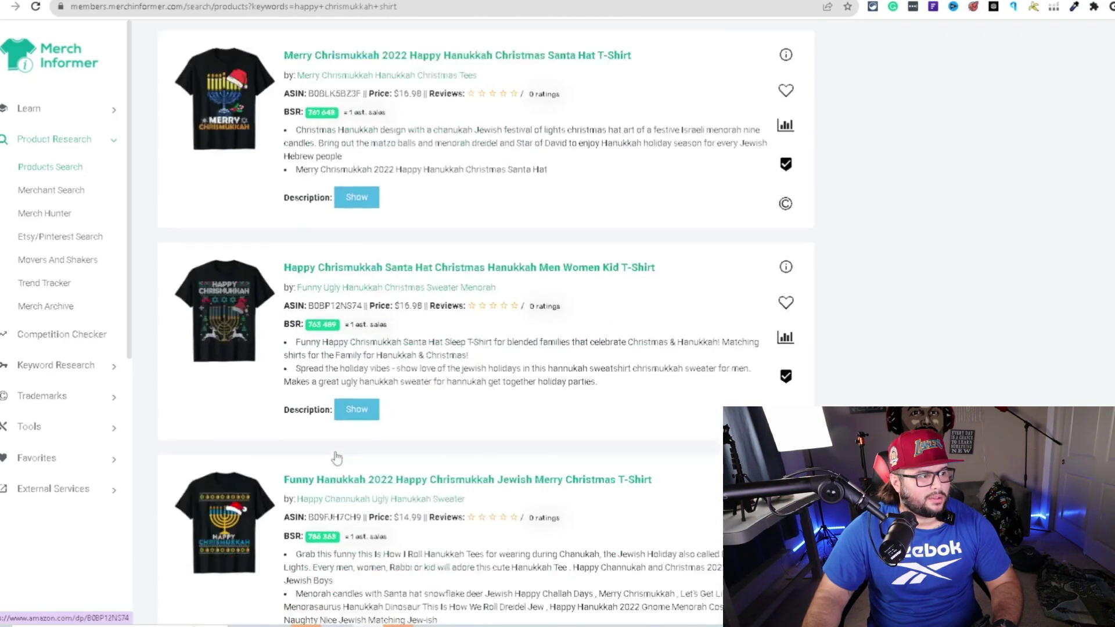
scroll(868, 298, "down", 10)
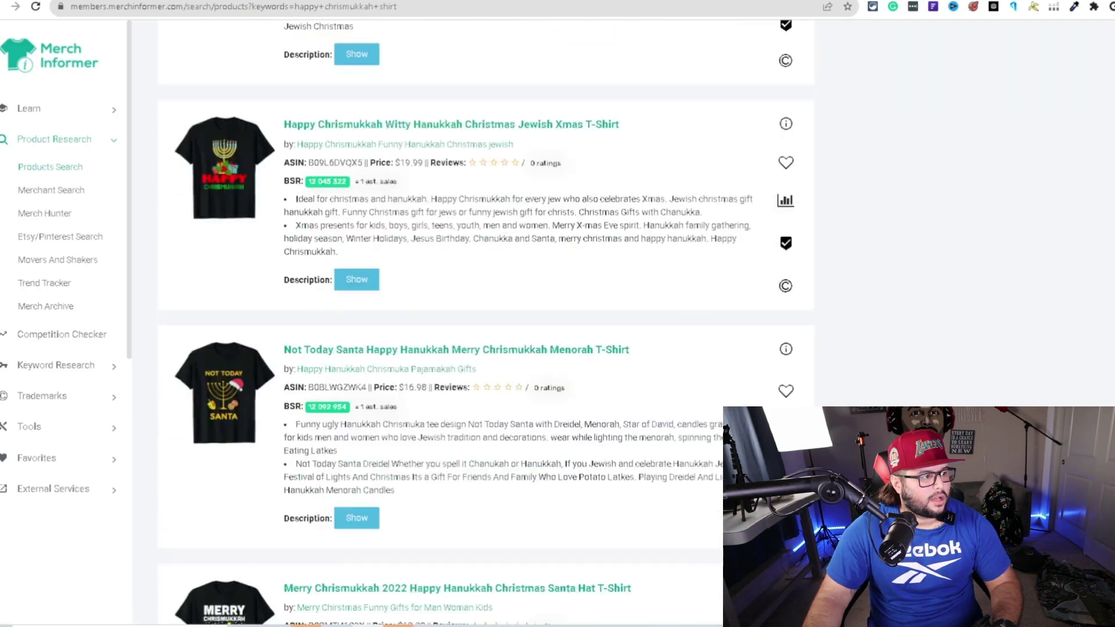
scroll(486, 322, "down", 20)
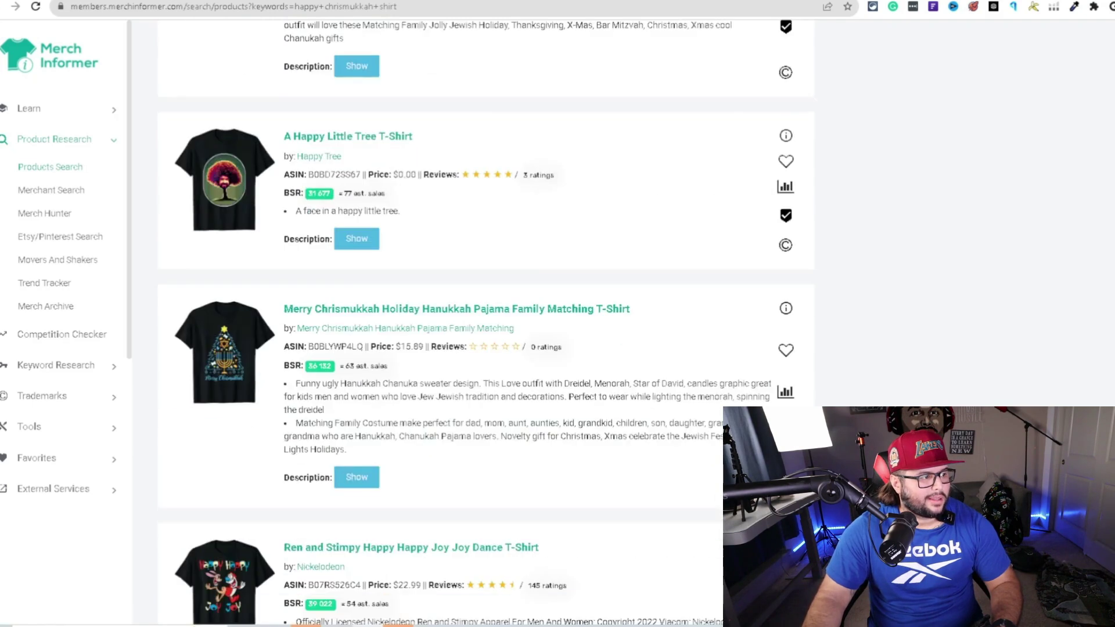
Compare the sales ranks of the lowest-ranked "happy chrismukkah shirt" listings with those higher up the product results.
scroll(485, 323, "down", 15)
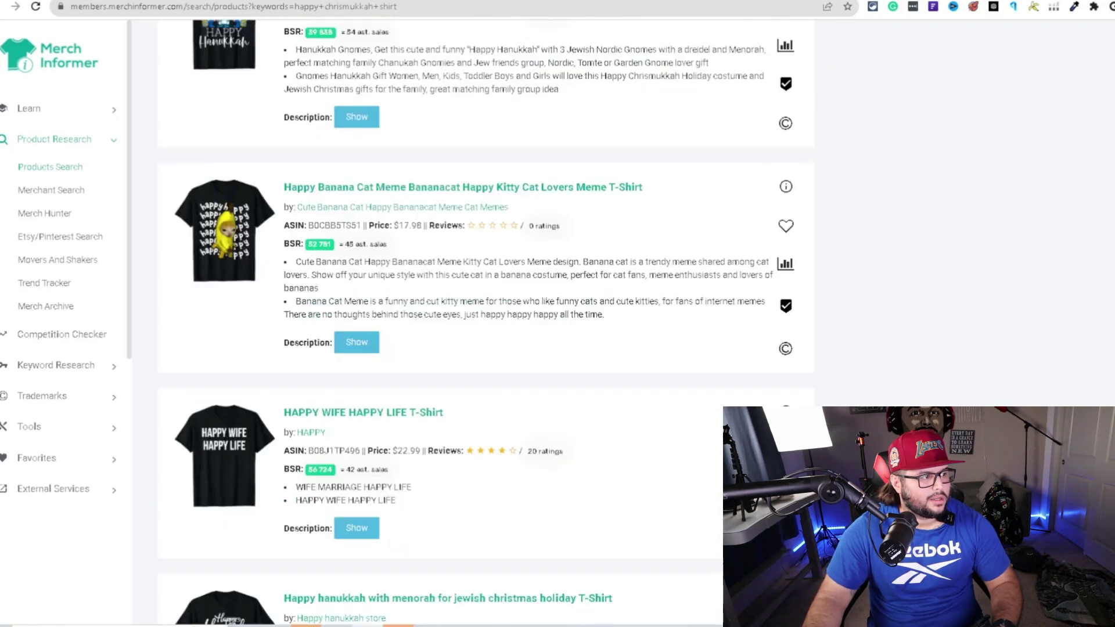
scroll(486, 323, "down", 20)
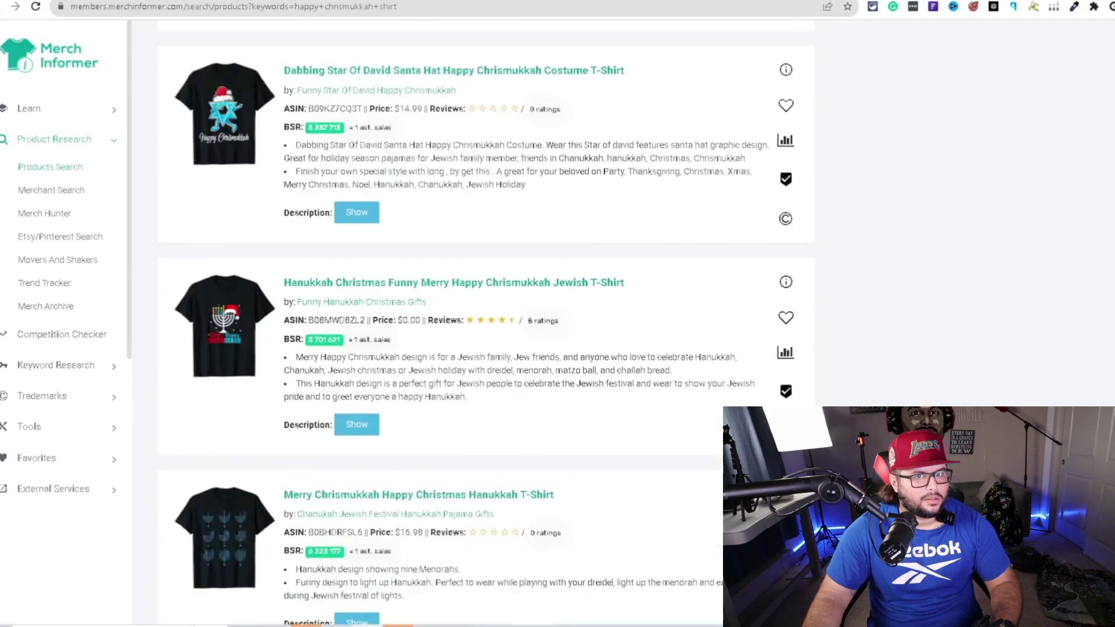
scroll(485, 323, "up", 4)
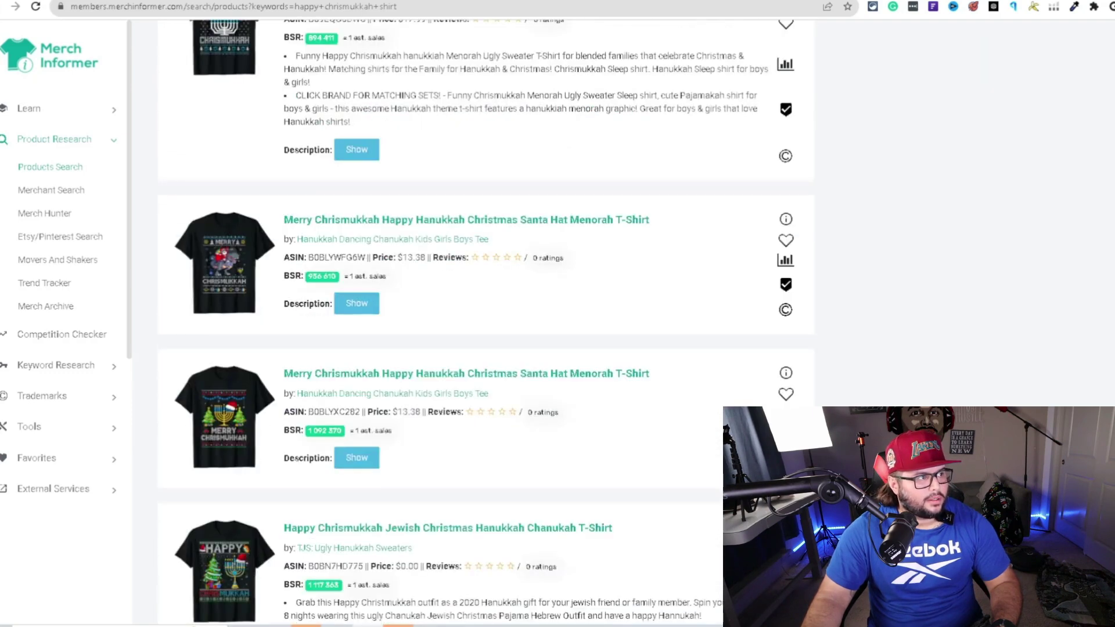
scroll(485, 323, "up", 13)
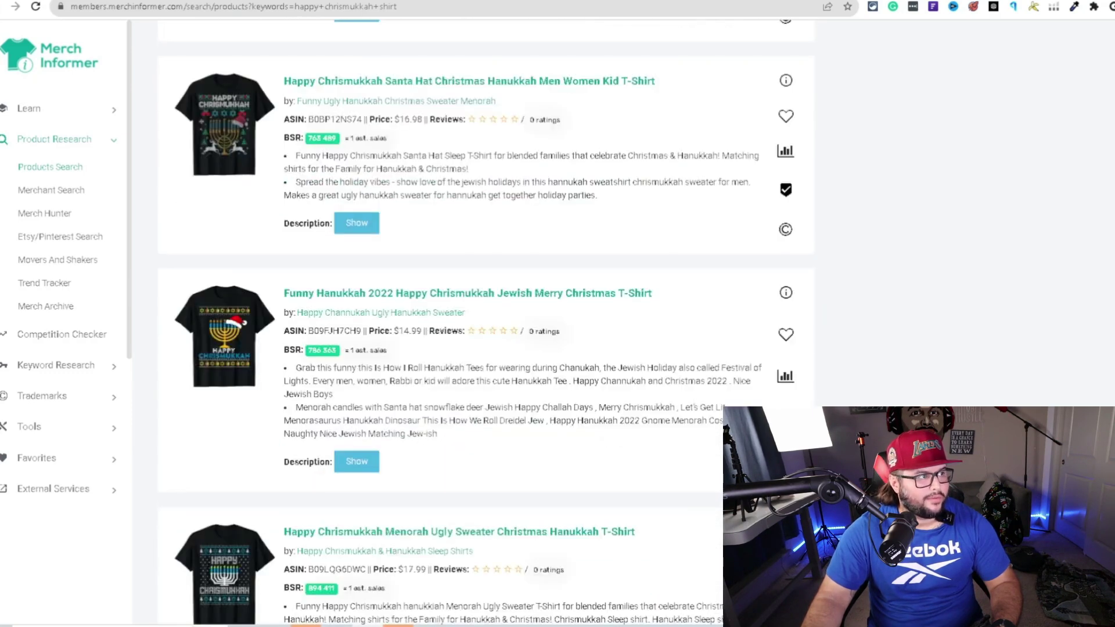
scroll(486, 322, "up", 15)
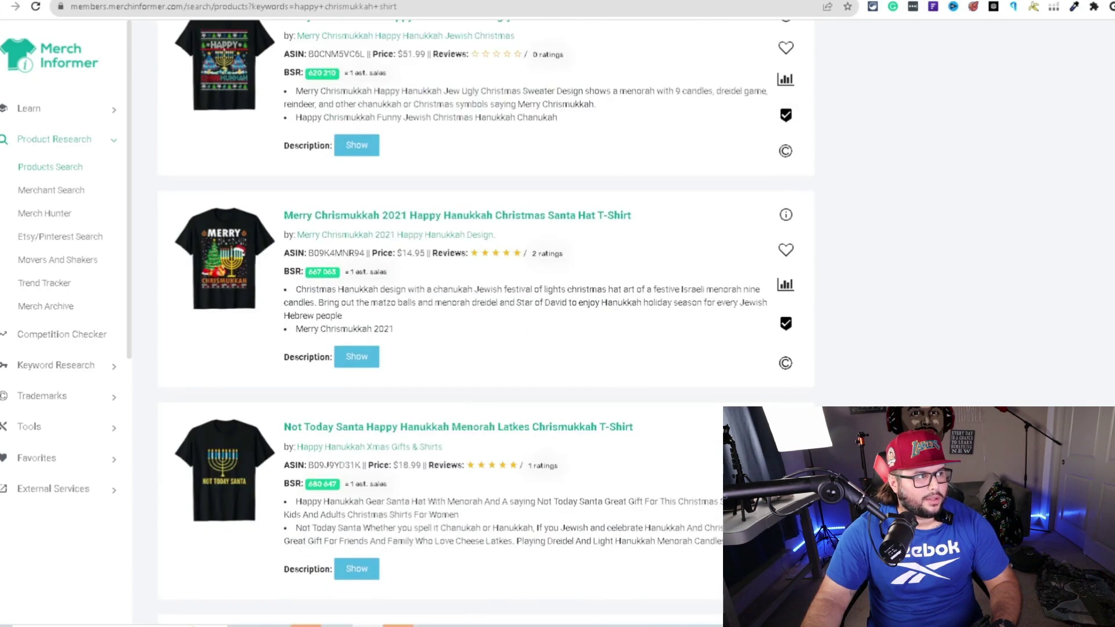
scroll(485, 322, "up", 12)
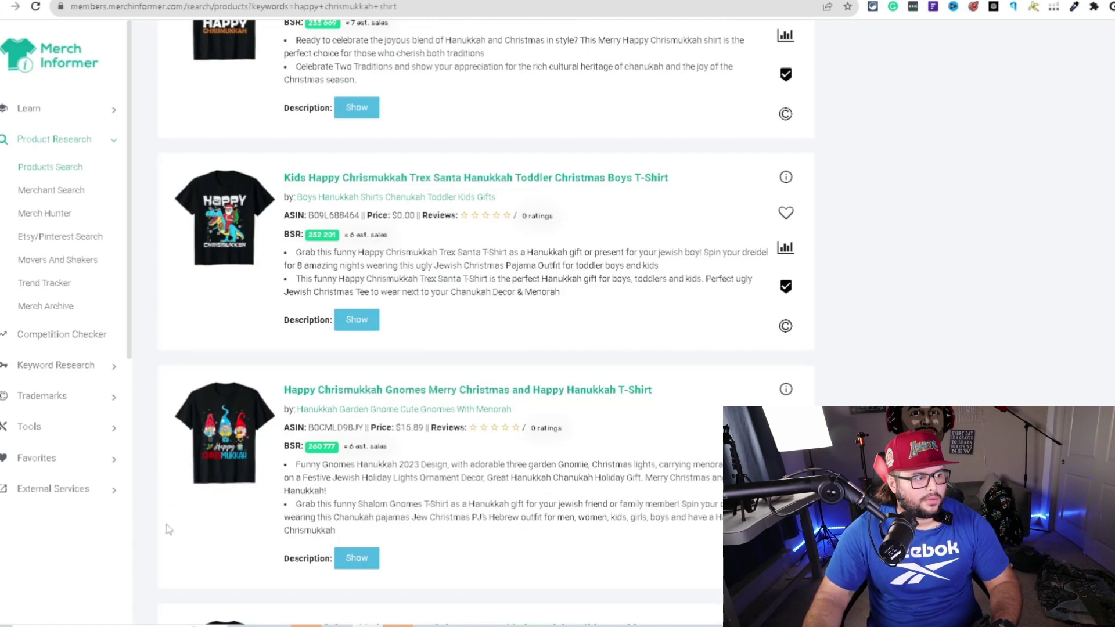
scroll(235, 325, "up", 15)
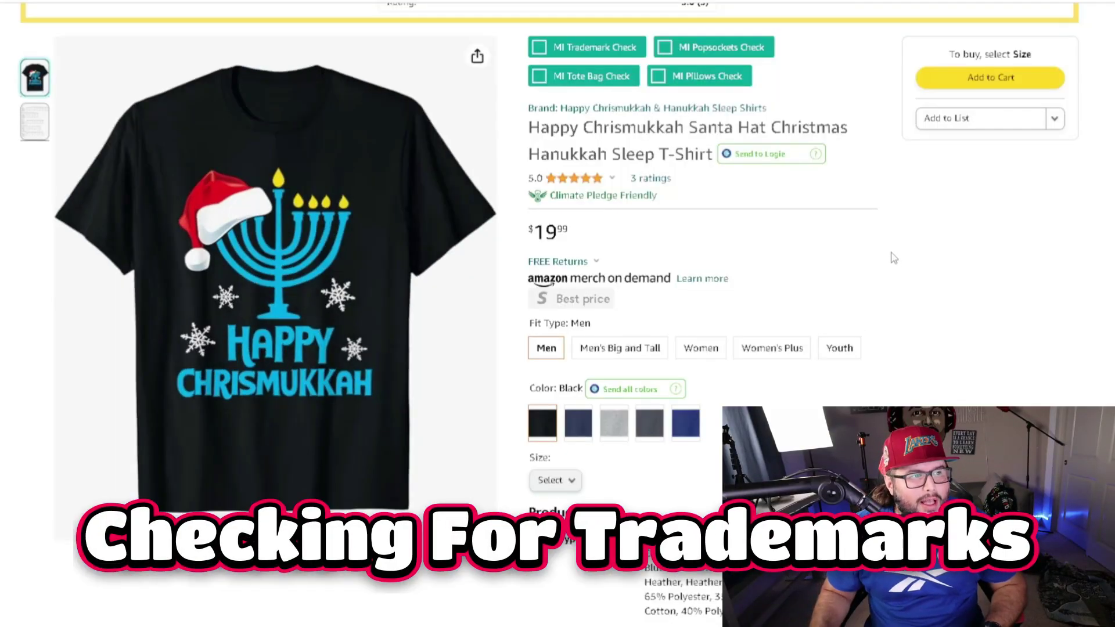
Run the Merch Informer trademark check on the Happy Chrismukkah Santa Hat T-shirt's Amazon listing and view the flagged trademark details.
left_click(984, 7)
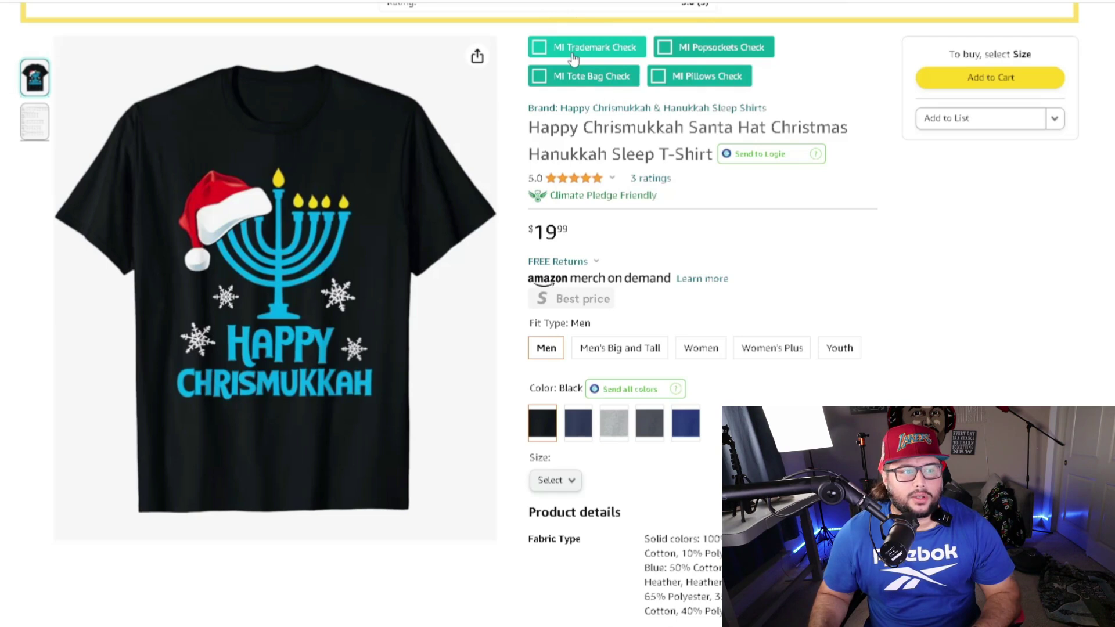
left_click_drag(529, 128, 668, 143)
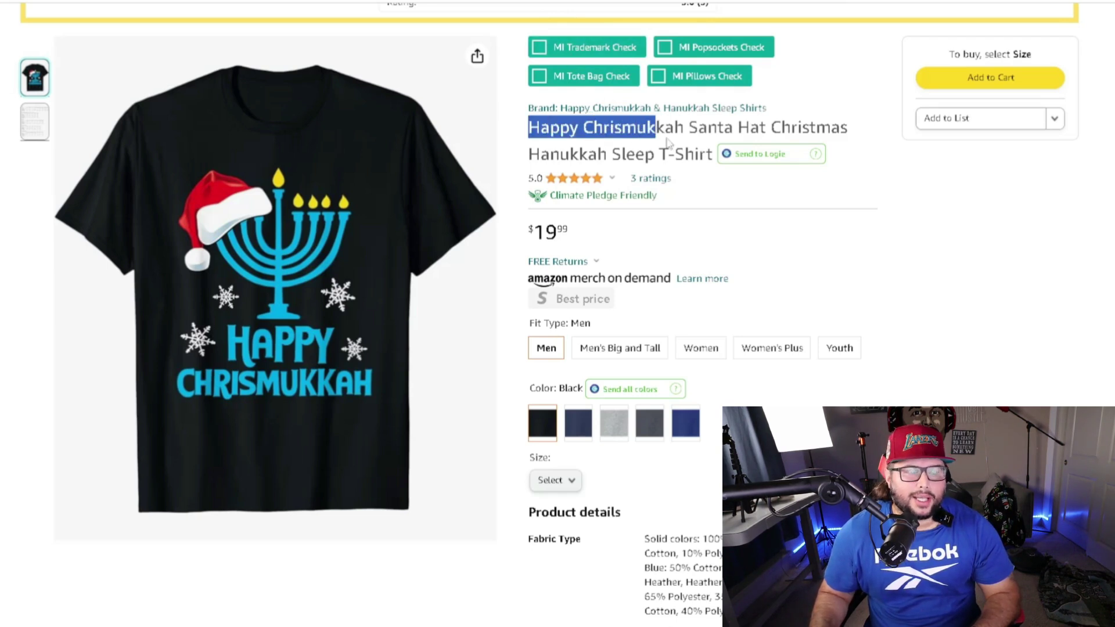
left_click(539, 47)
mouse_move(616, 178)
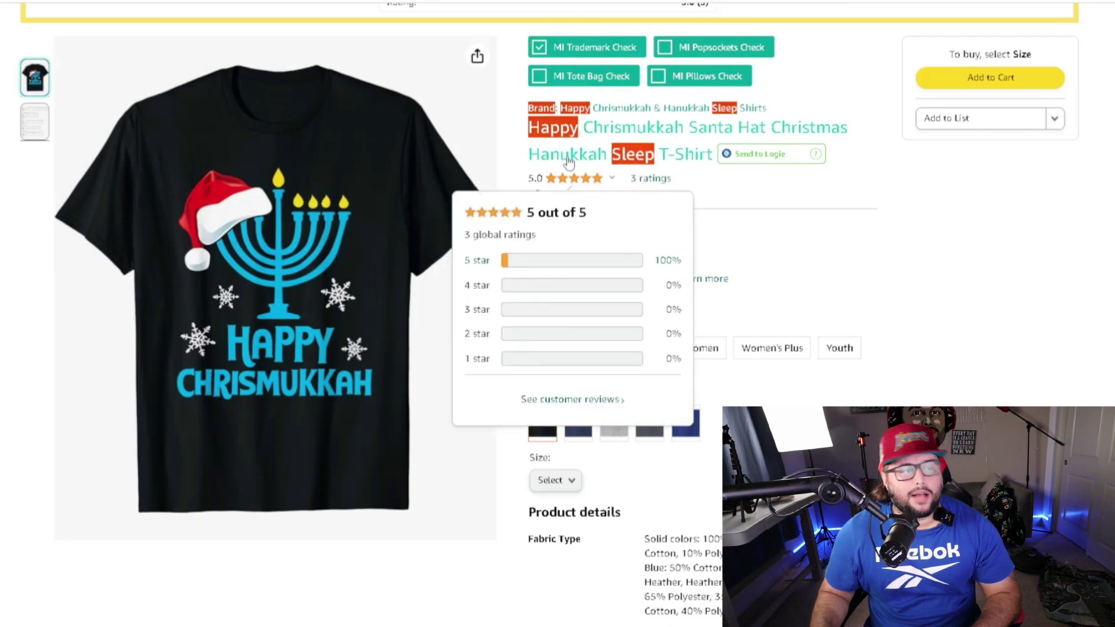
left_click(566, 135)
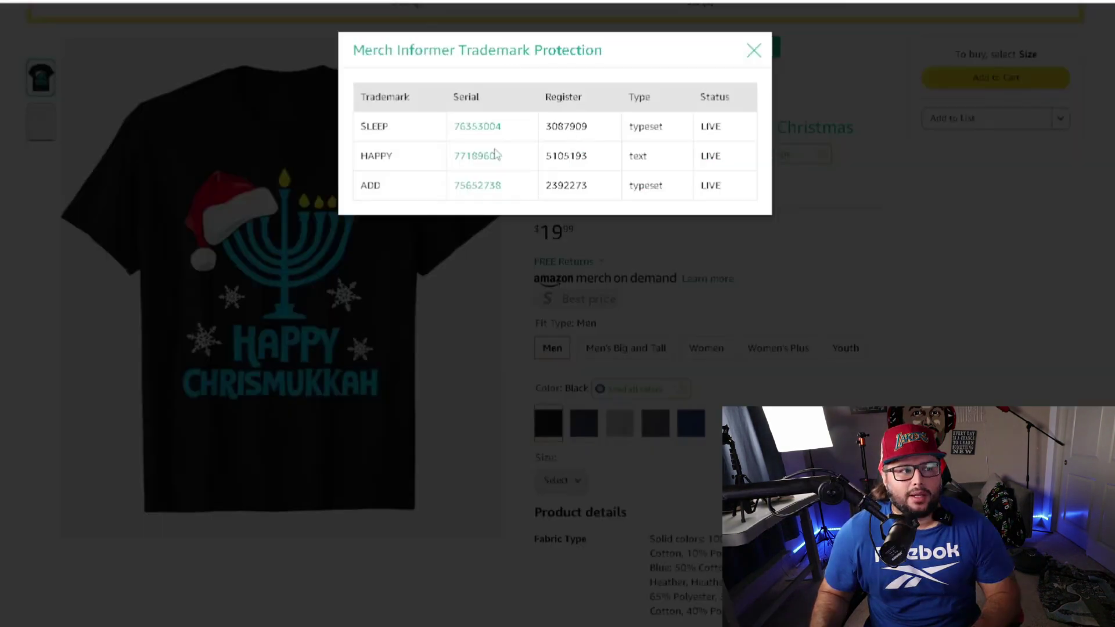
left_click(754, 50)
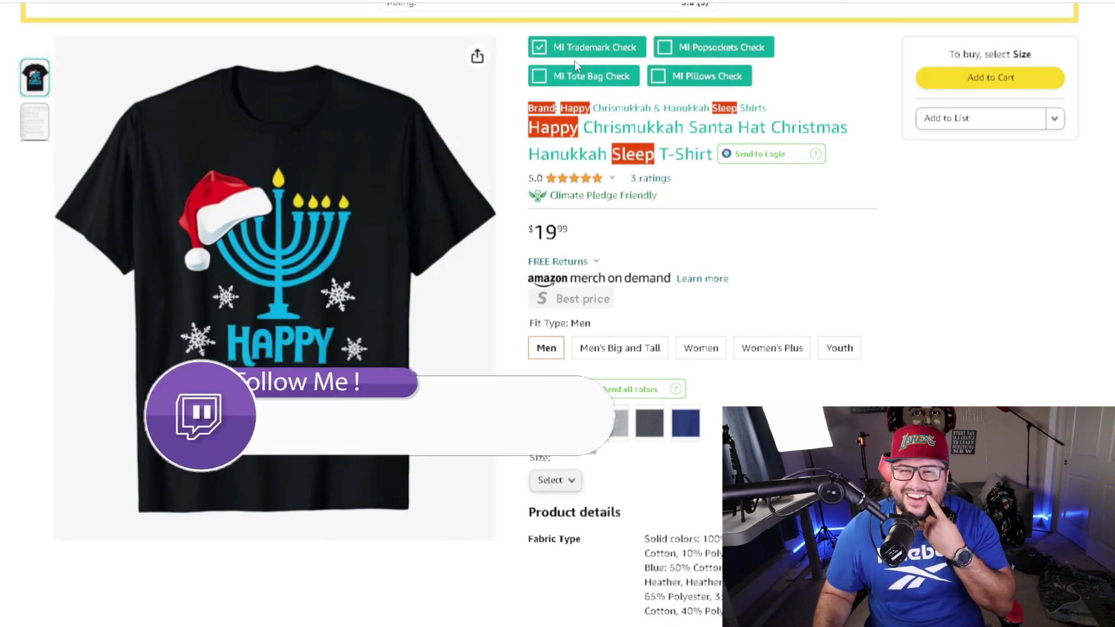
Reopen the trademark details for the listing title and compare the trademark types of "SLEEP" and "HAPPY".
left_click(549, 139)
double_click(640, 132)
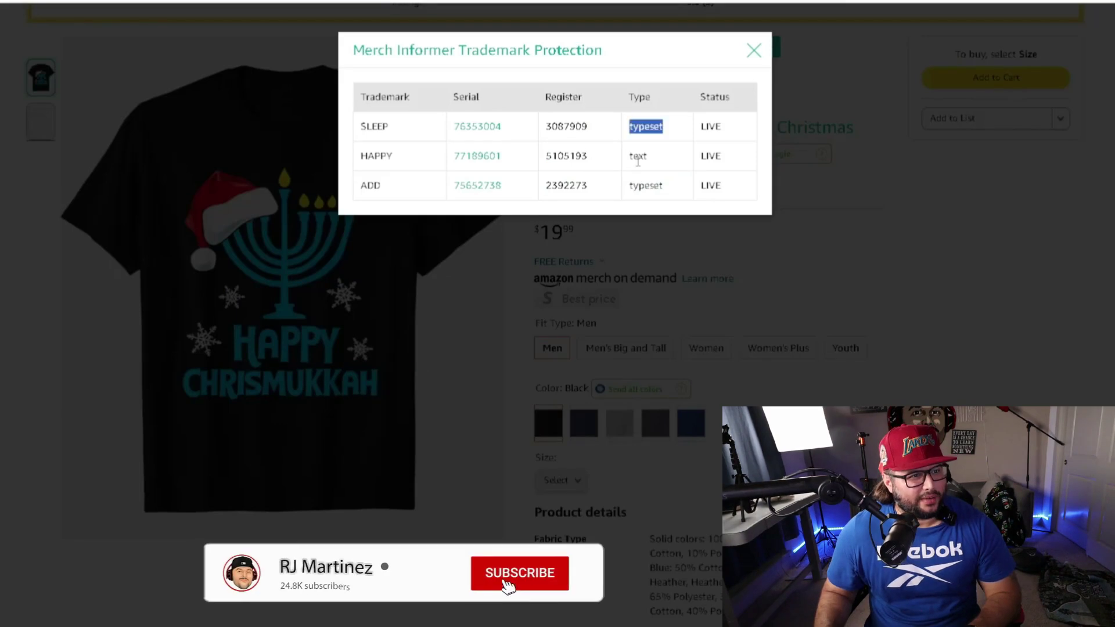
double_click(638, 156)
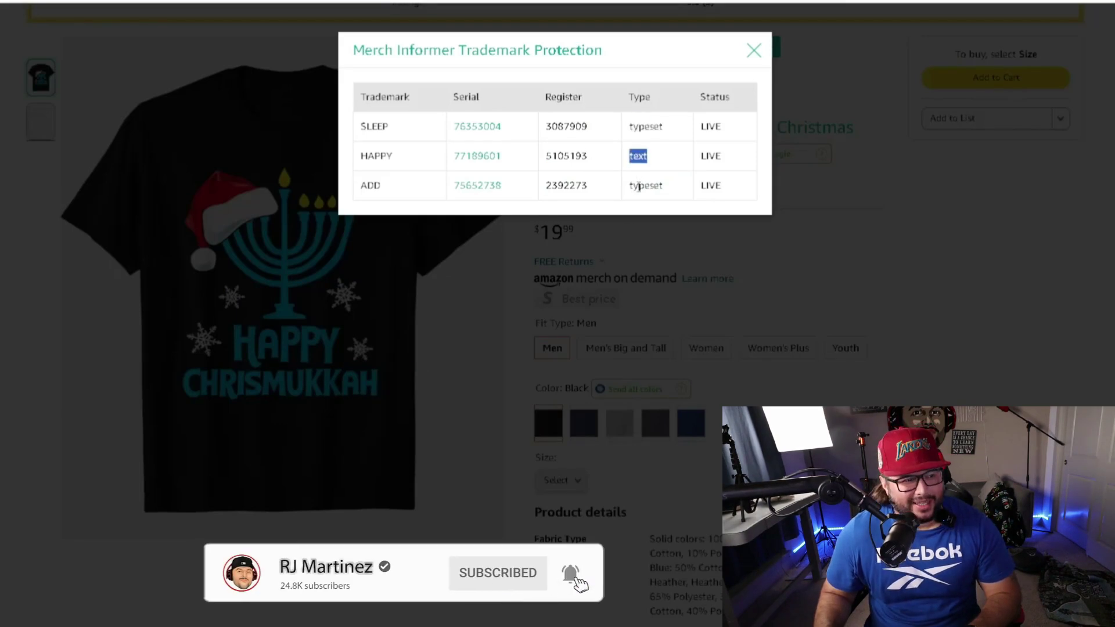
left_click(753, 51)
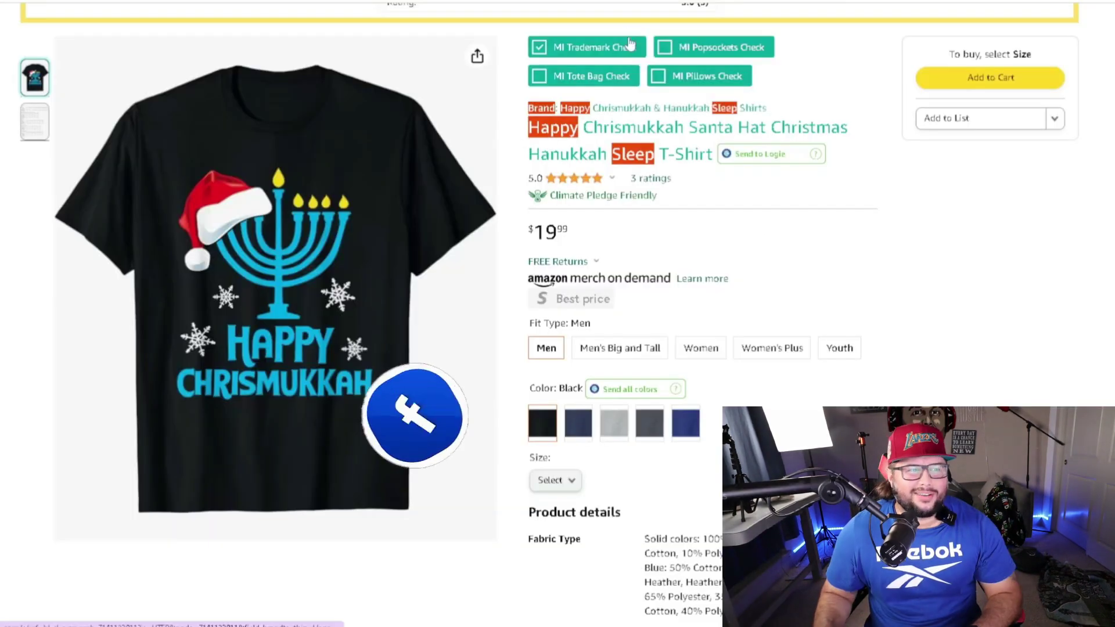
Turn off the listing's trademark check and copy "Happy Chrismukkah" from the product title.
left_click(601, 54)
left_click_drag(529, 128, 623, 141)
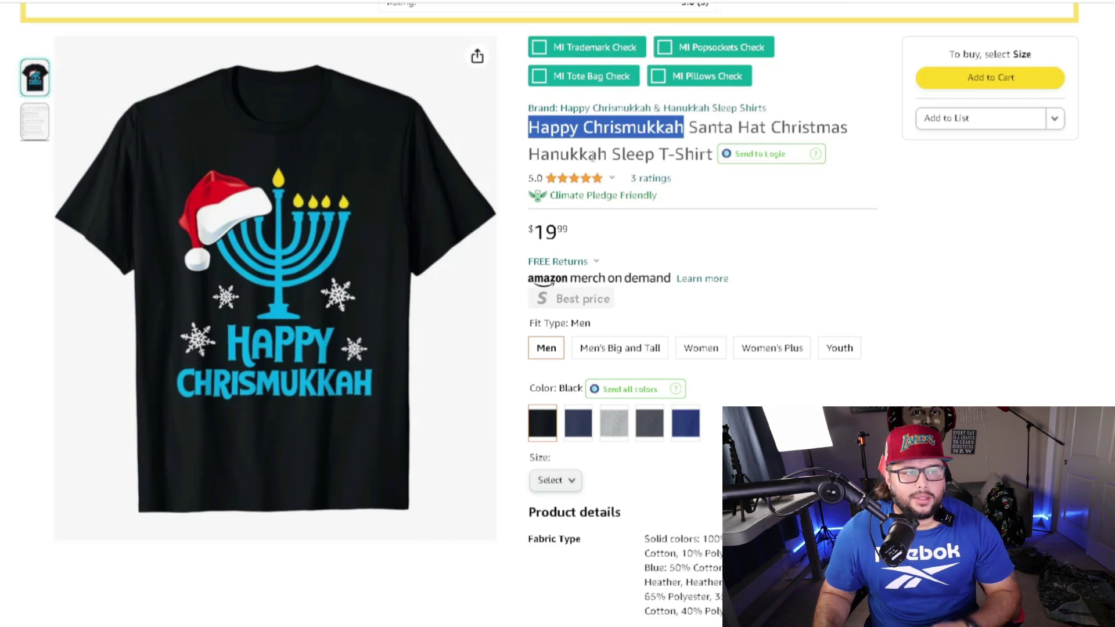
right_click(604, 129)
left_click(633, 135)
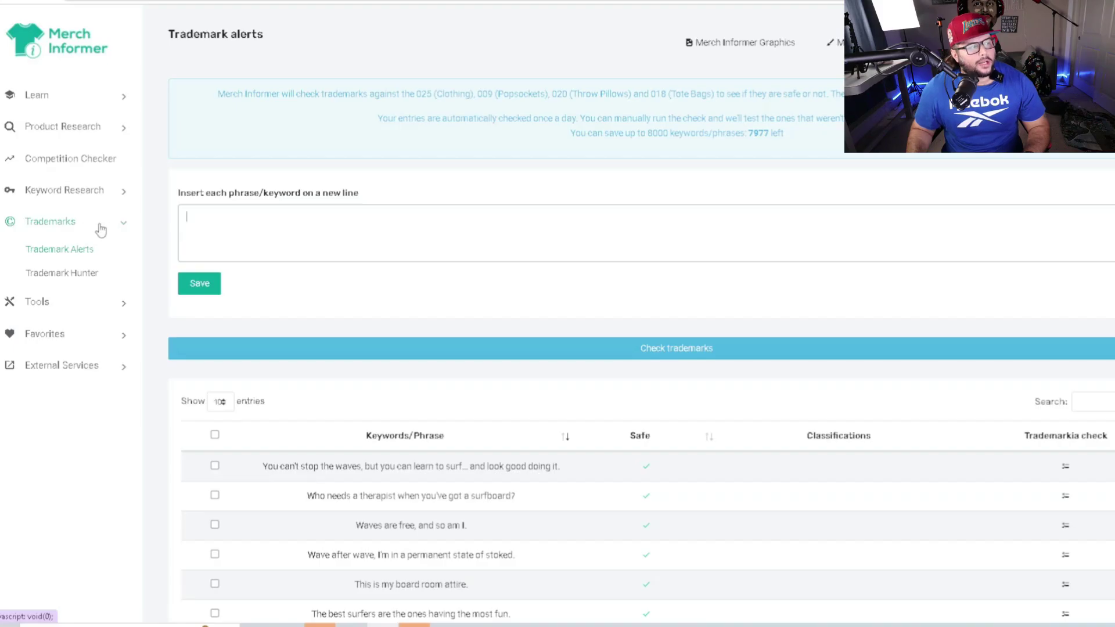
Switch to Merch Informer's Trademark Alerts and enter "Happy Chrismukkah" as the first phrase.
left_click(101, 228)
left_click(101, 228)
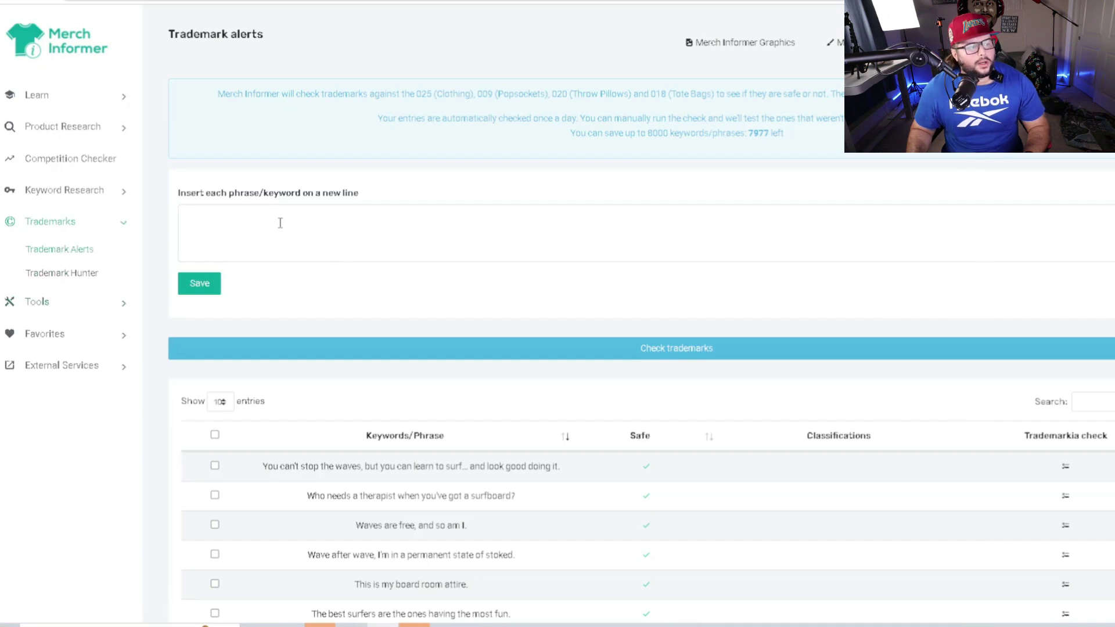
scroll(280, 223, "down", 4)
scroll(391, 316, "up", 4)
scroll(612, 407, "down", 1)
scroll(612, 477, "up", 1)
left_click(242, 219)
key("ctrl+v")
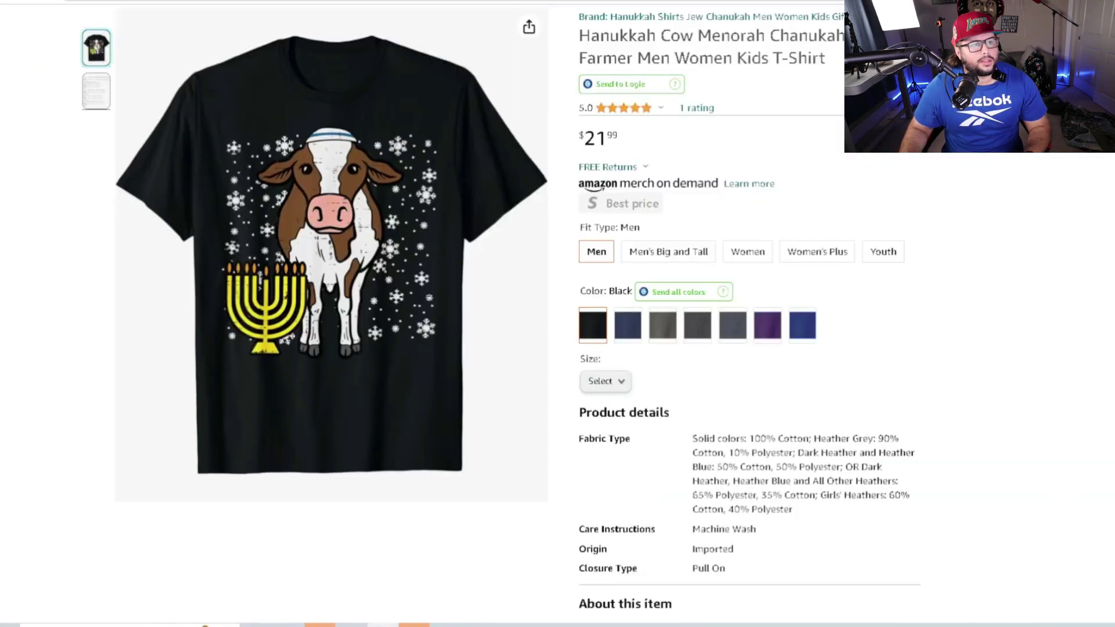
Add "Hanukkah Cow", taken from the cow T-shirt listing, and "Happy Hanukkah" on separate lines of the trademark phrase list.
double_click(647, 104)
left_click(695, 104)
left_click_drag(695, 103, 580, 102)
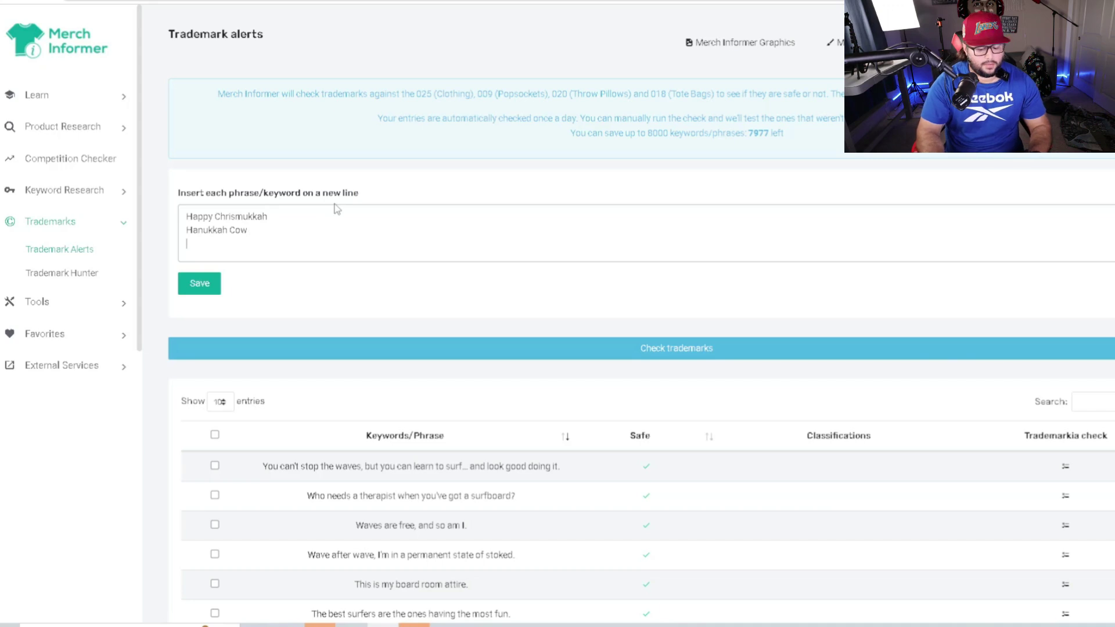
type("Happy Hanukkah")
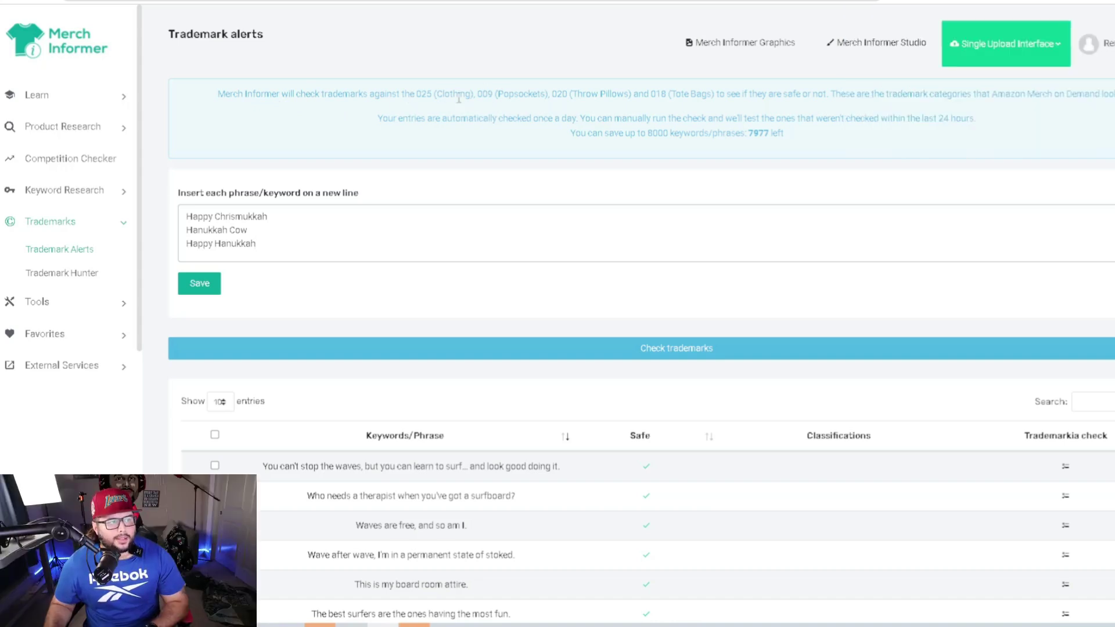
Examine the trademark classes covered by the check, the remaining phrase allowance and the three entered phrases.
left_click_drag(419, 93, 810, 94)
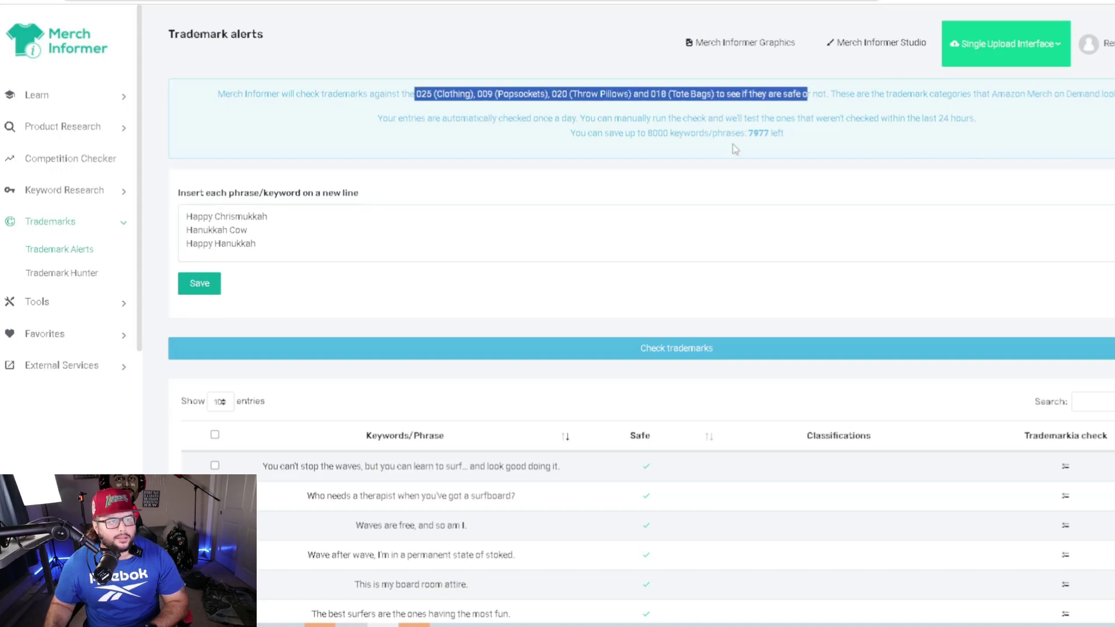
left_click_drag(748, 133, 779, 133)
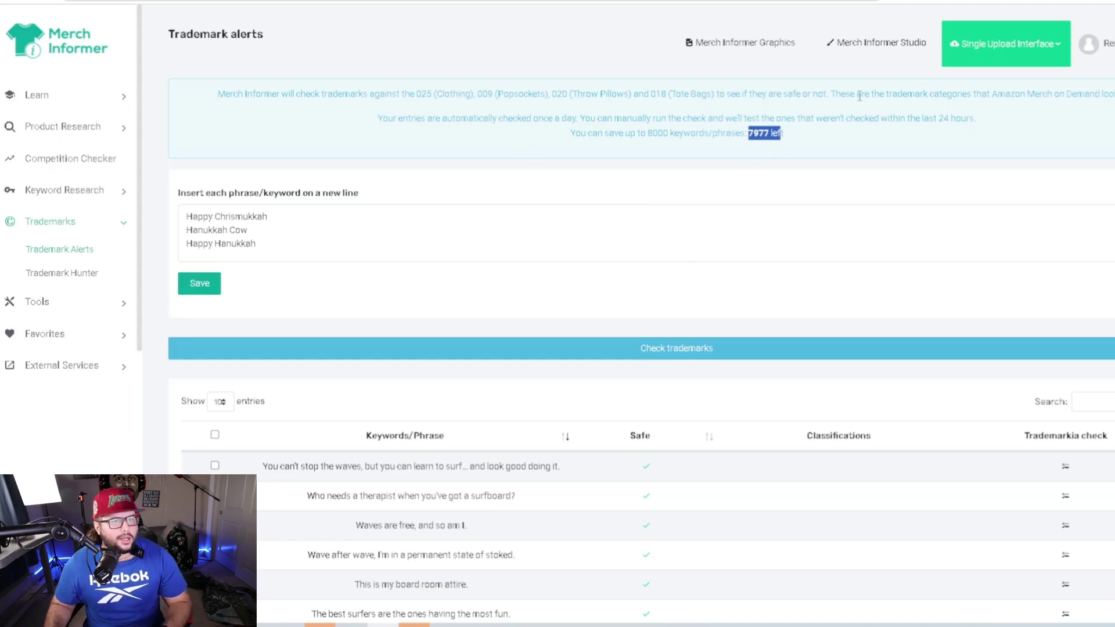
left_click(378, 292)
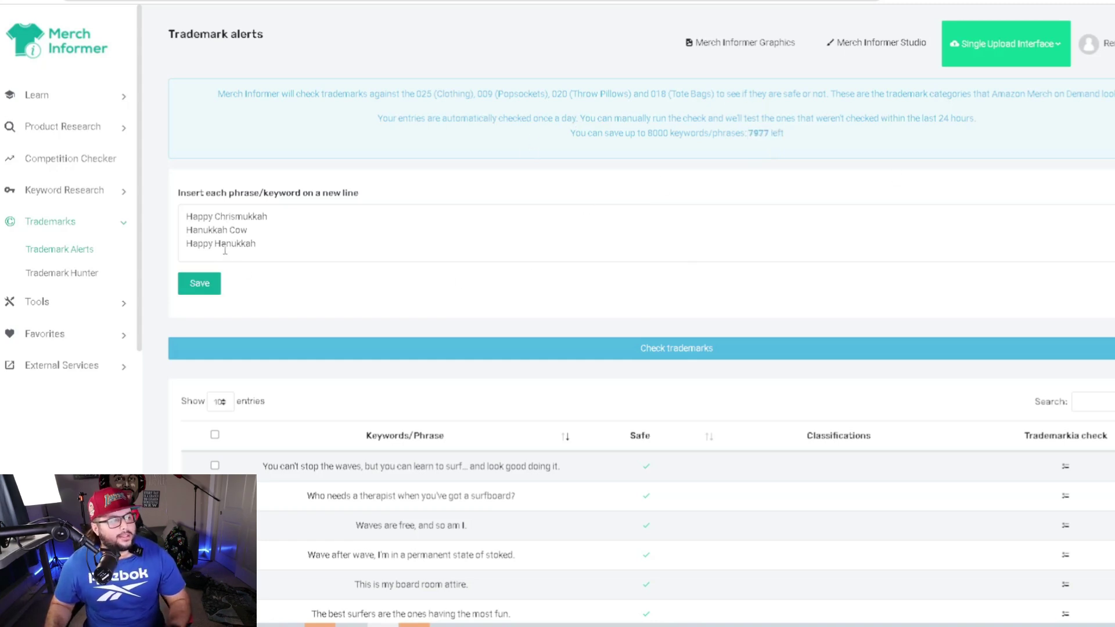
key("ctrl+a")
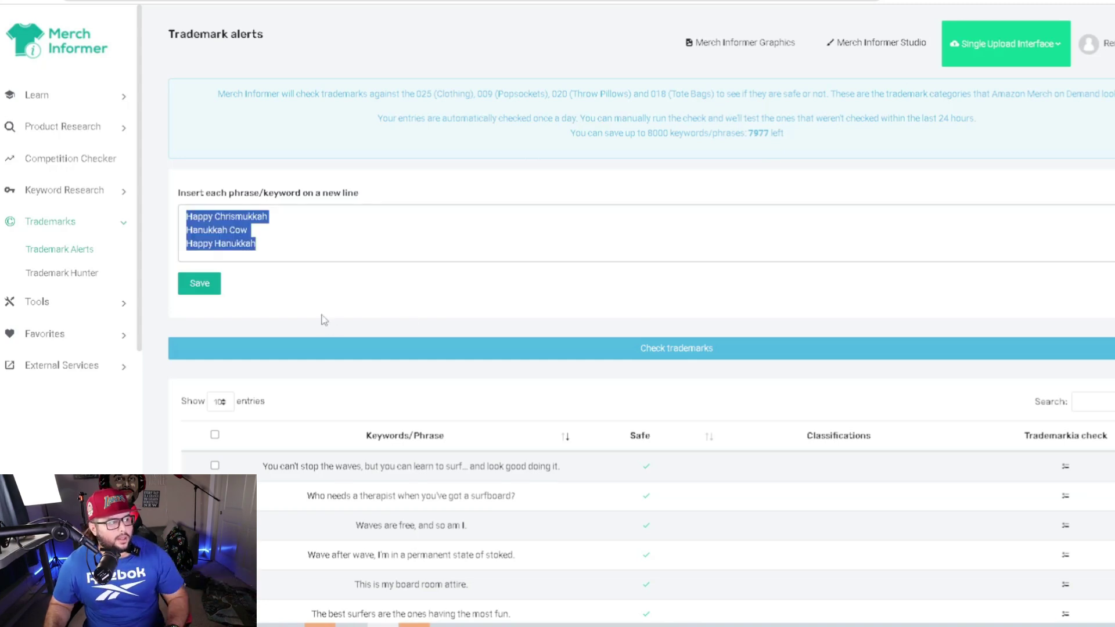
left_click_drag(187, 216, 248, 212)
left_click(213, 216)
left_click(267, 302)
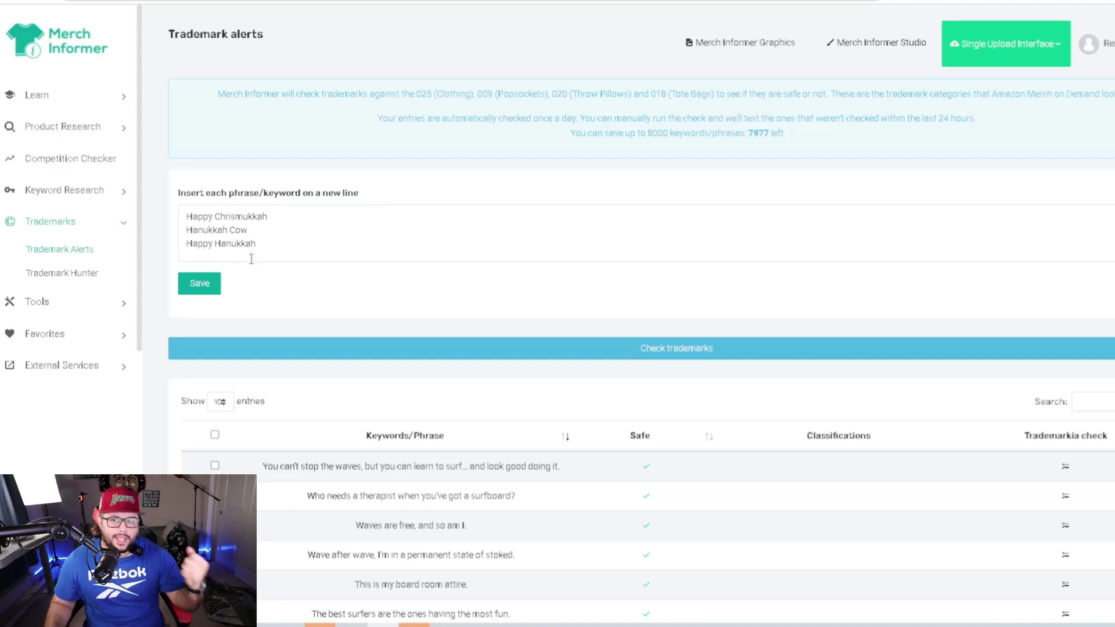
Save the three phrases, run the trademark check on them and review the safe status of each one.
left_click(204, 288)
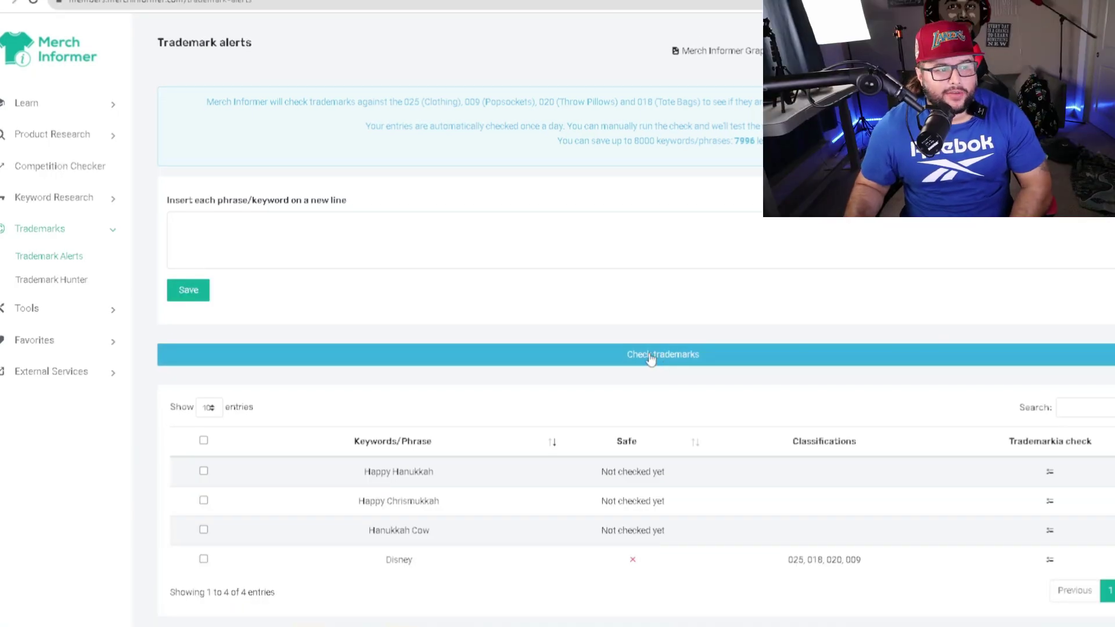
left_click(650, 356)
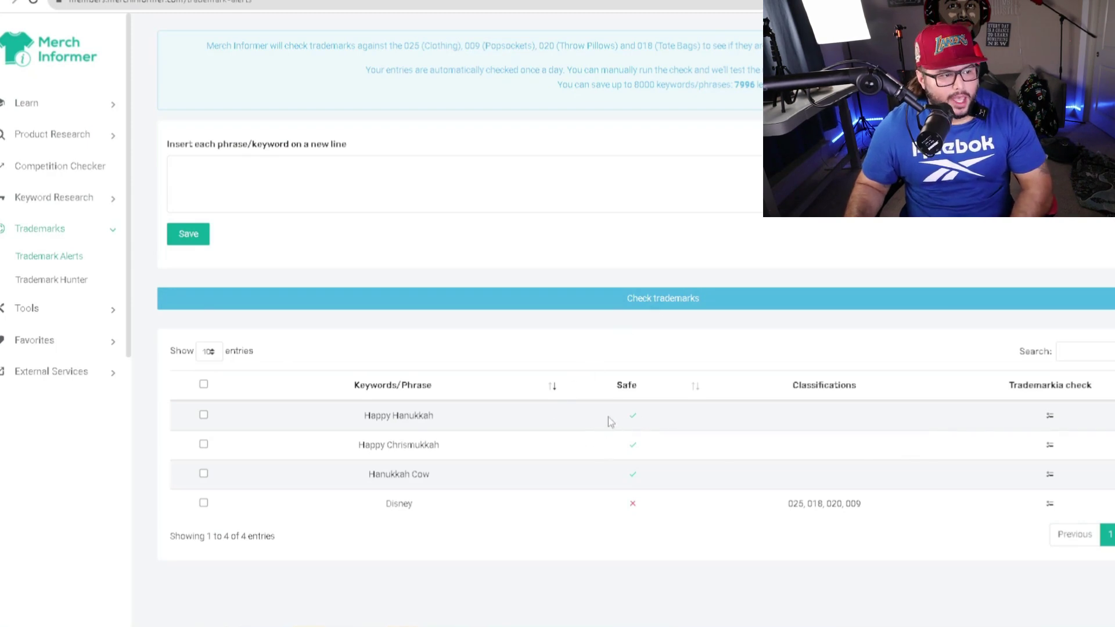
left_click_drag(365, 415, 435, 421)
left_click_drag(355, 447, 440, 446)
left_click(371, 474)
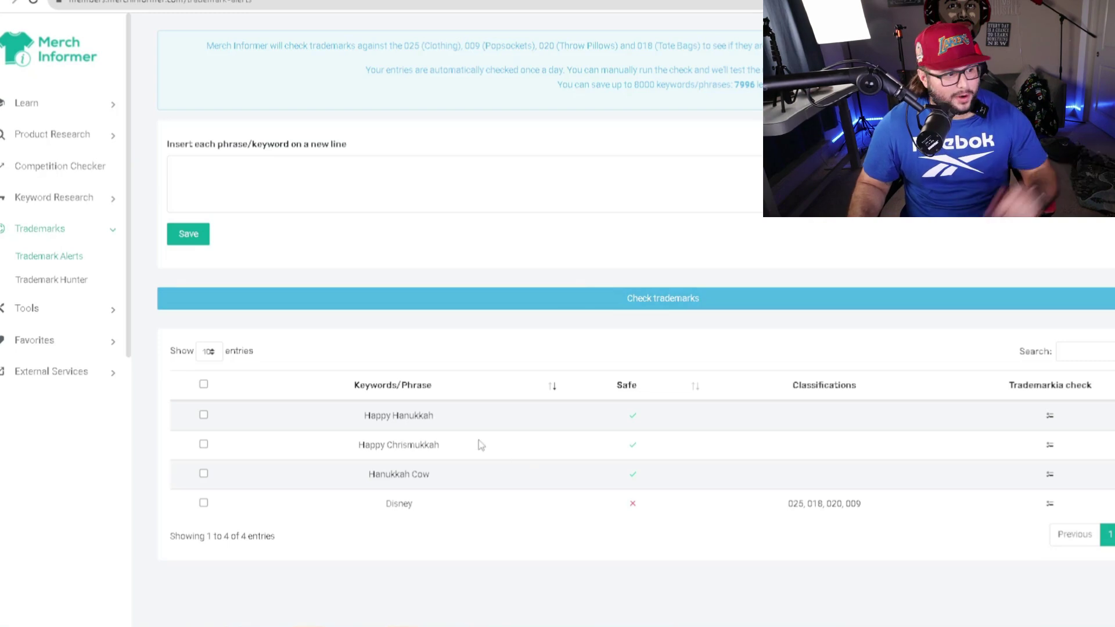
Copy the phrase "Happy Chrismukkah" from the checked trademark list.
left_click_drag(436, 439, 356, 445)
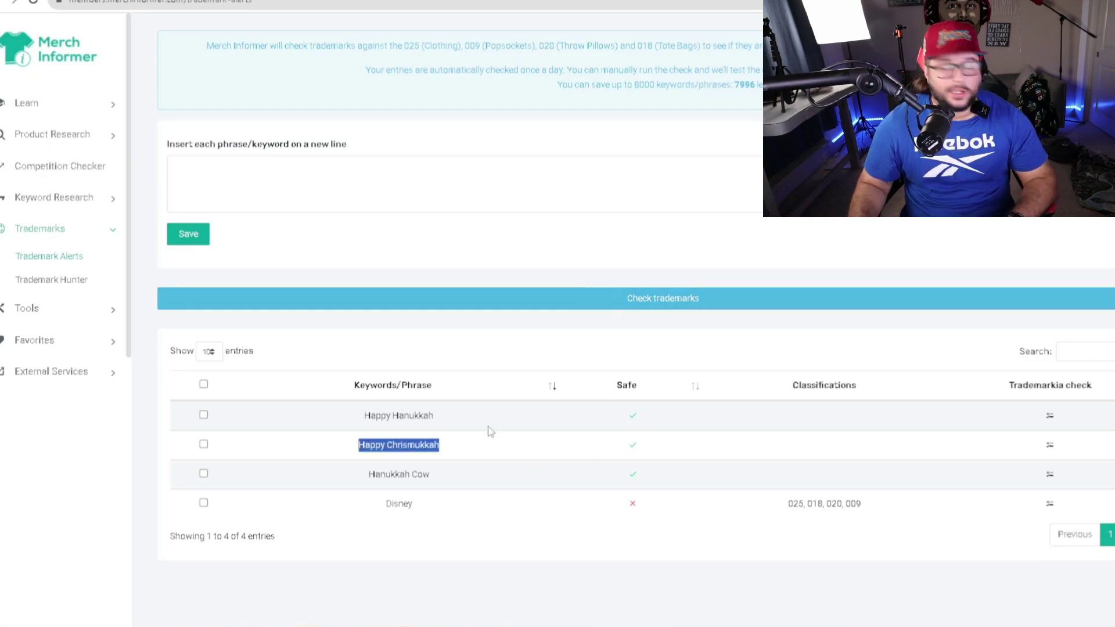
right_click(413, 442)
left_click(448, 449)
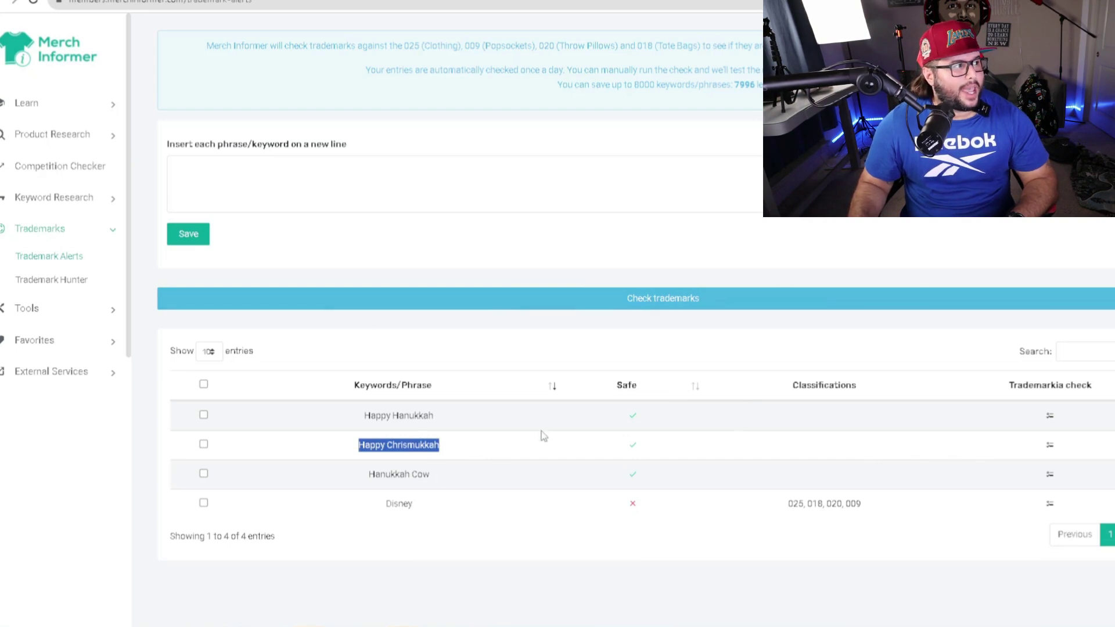
scroll(744, 406, "up", 1)
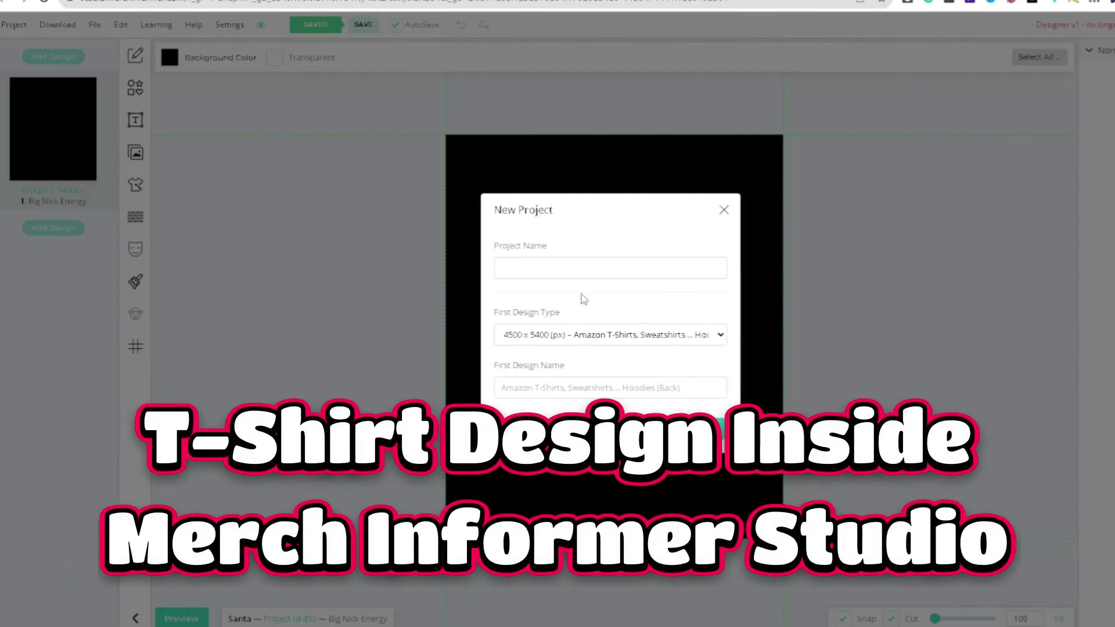
Create a Merch Informer Studio project named "Hanukkah" with a 4500 x 5400 px Amazon T-shirt design named "Happy Chrismukkah".
left_click(580, 273)
key("ctrl+v")
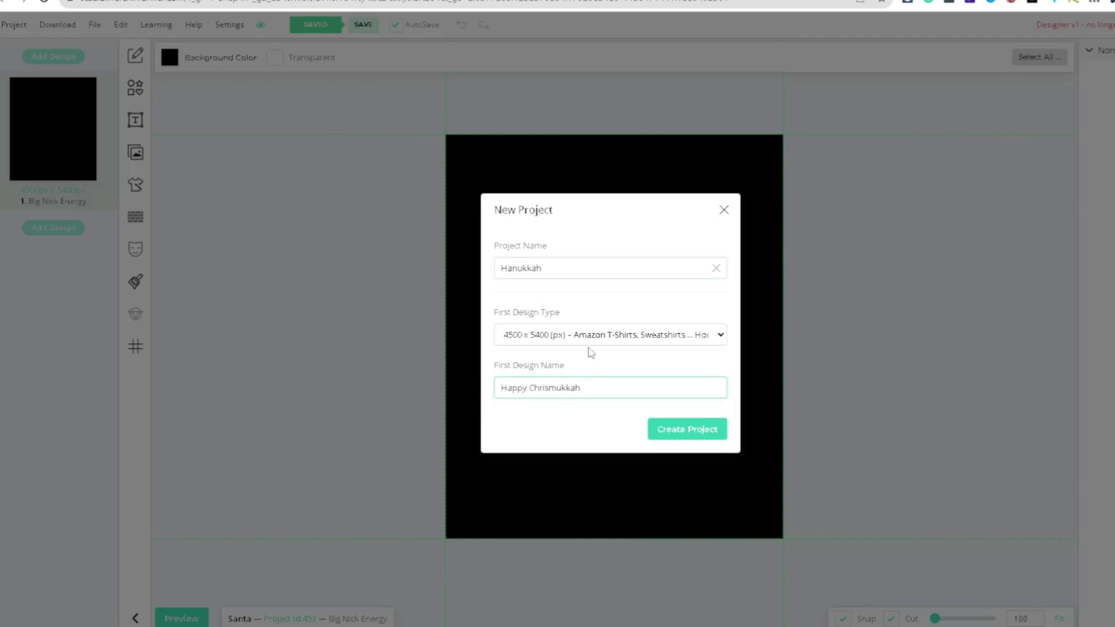
left_click(561, 338)
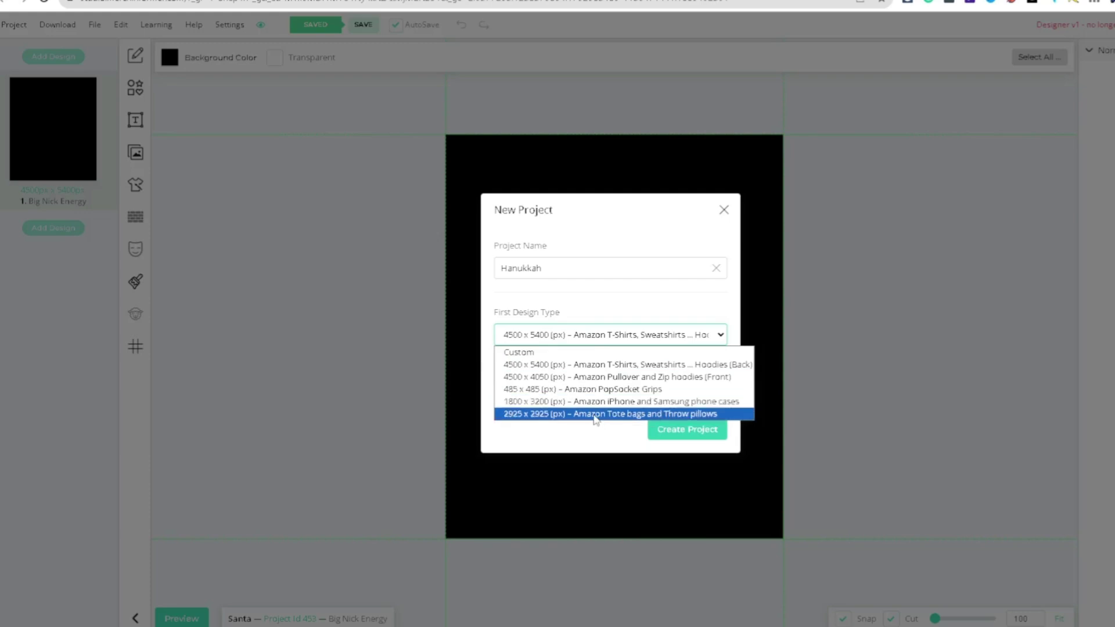
left_click(627, 365)
left_click(682, 439)
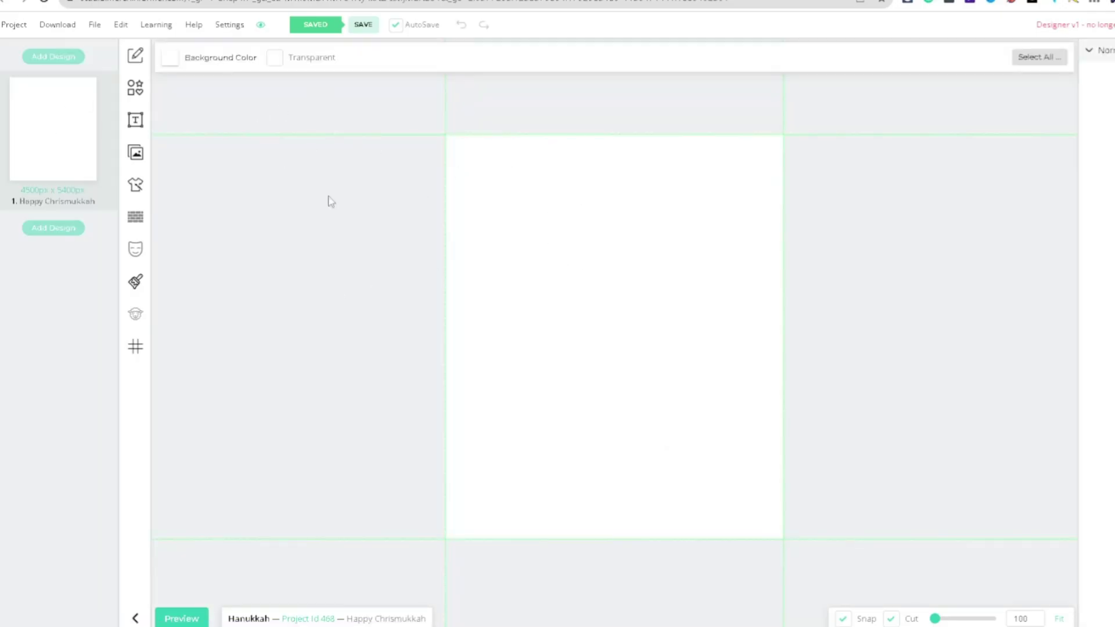
Set the design's background colour to the black preset, #000000.
left_click(172, 64)
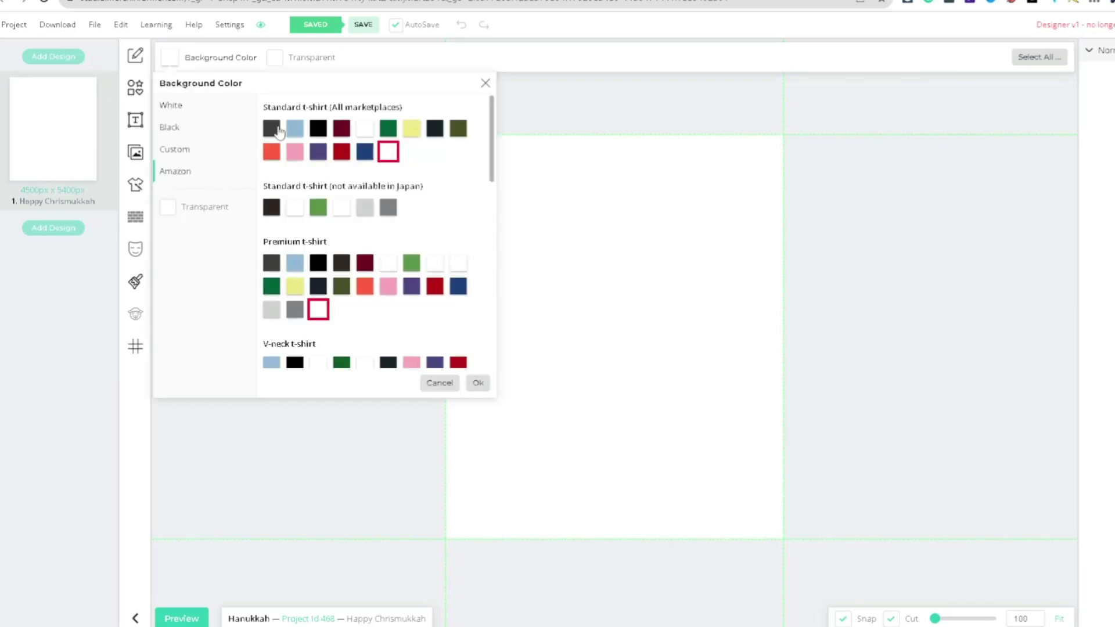
left_click(170, 127)
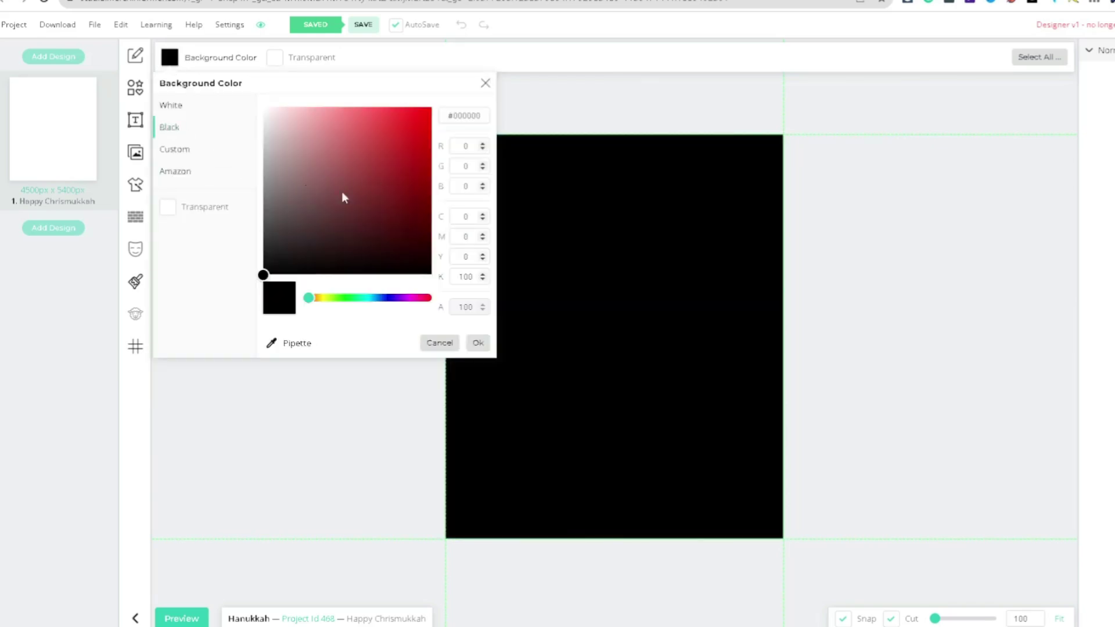
left_click(486, 85)
left_click(174, 63)
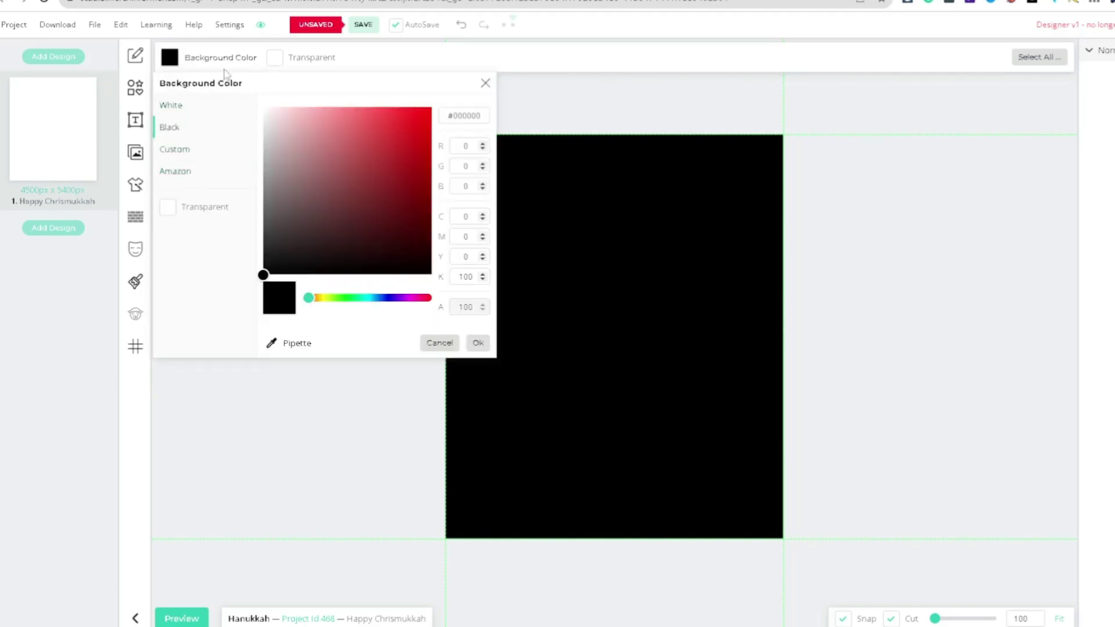
left_click(183, 64)
left_click(179, 60)
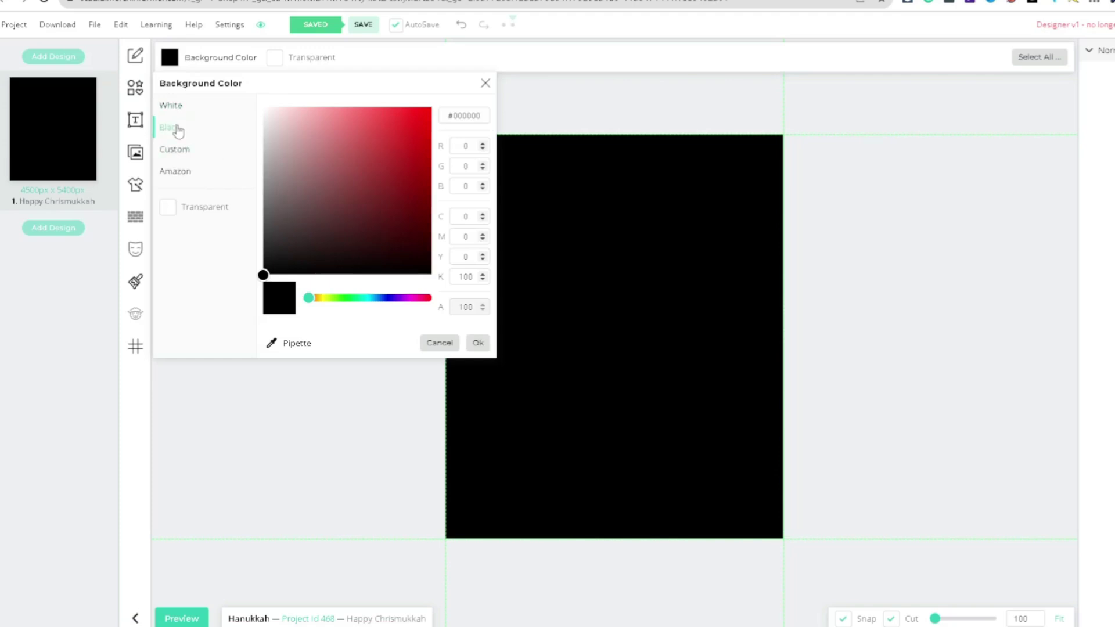
Try a different hue and shade for the background colour, and return it to black #000000.
left_click(396, 297)
left_click(414, 132)
left_click(423, 114)
left_click_drag(397, 298, 307, 298)
left_click(265, 273)
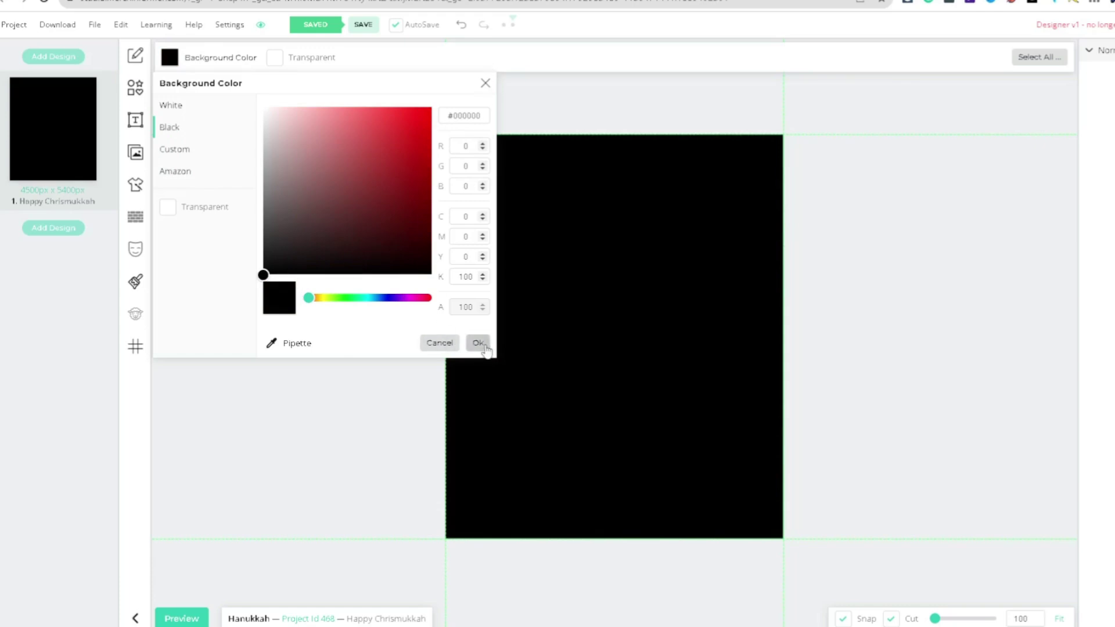
Look through the Amazon product colours and set the background to the black swatch for standard T-shirts in all marketplaces.
left_click(170, 109)
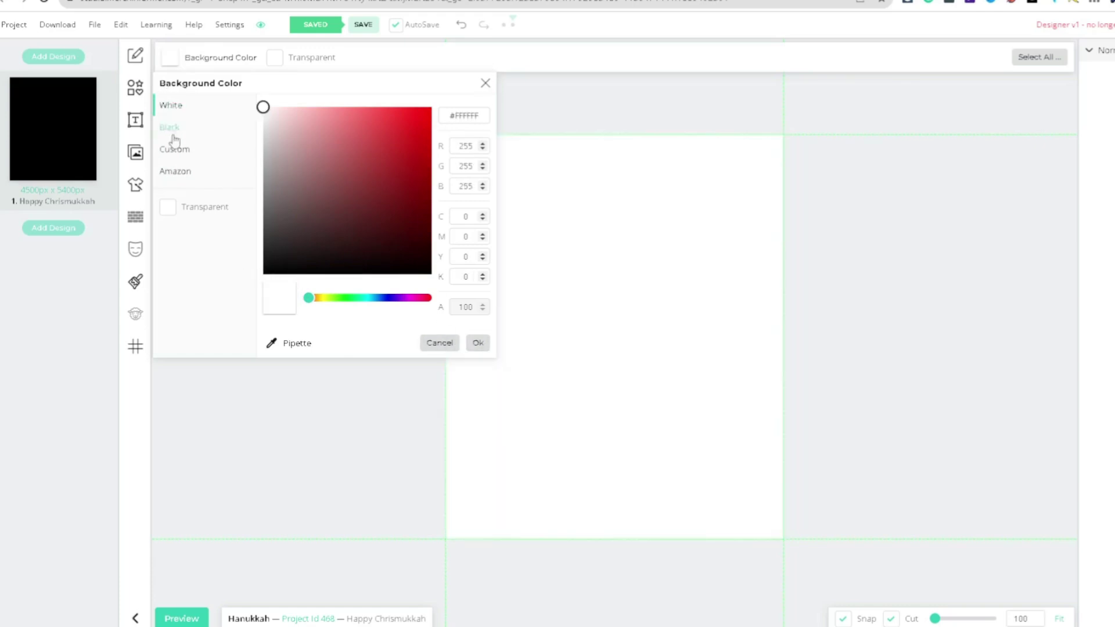
left_click(174, 171)
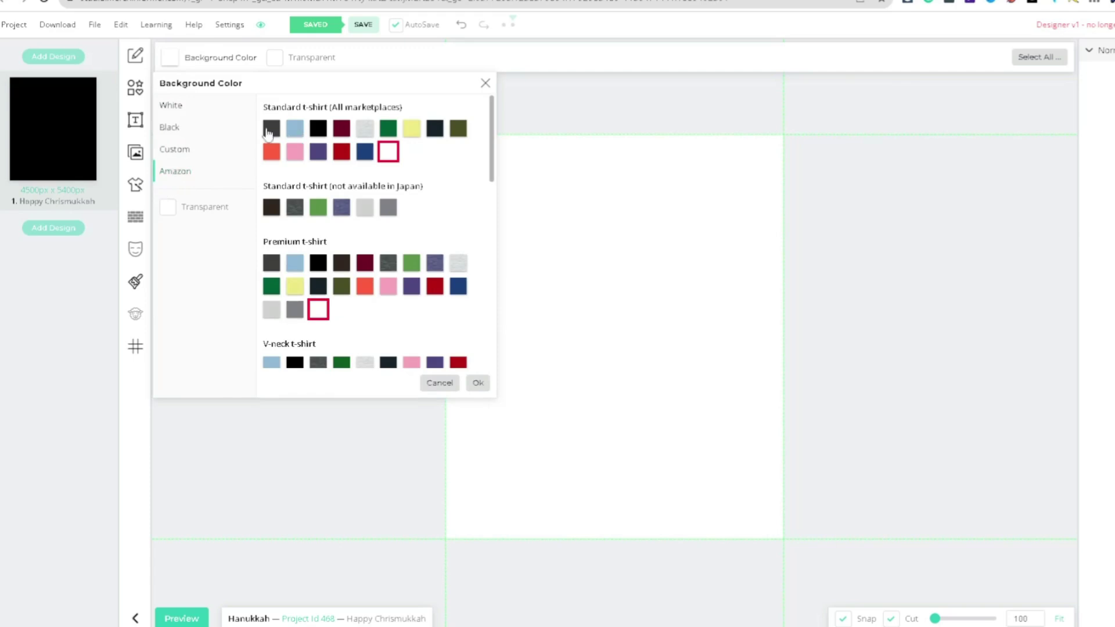
scroll(325, 209, "down", 5)
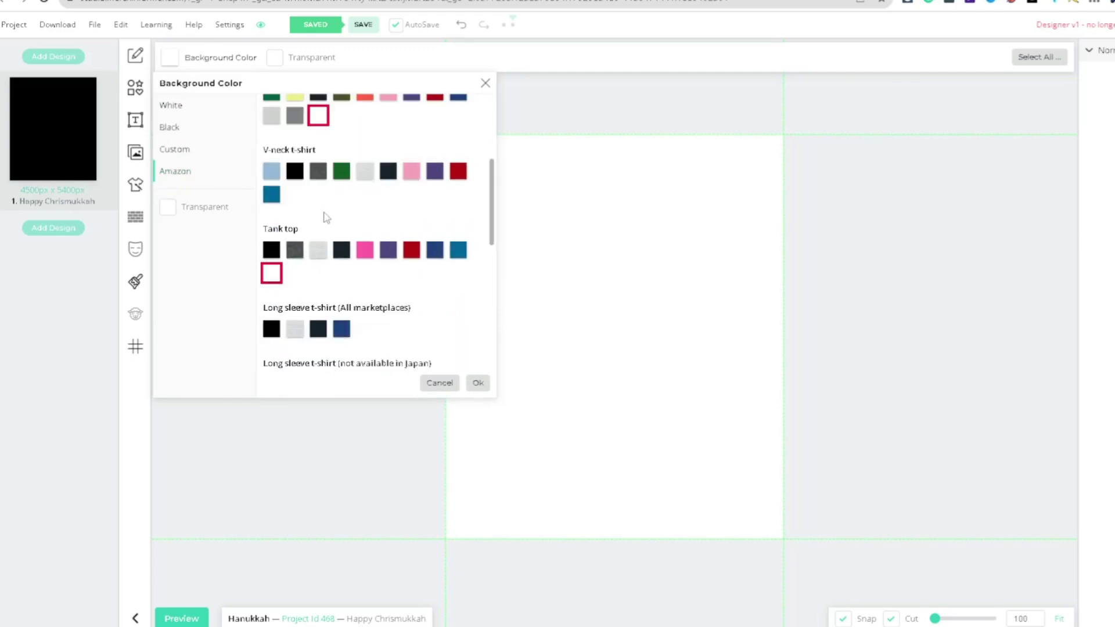
scroll(324, 211, "down", 1)
scroll(319, 219, "up", 1)
scroll(318, 219, "down", 4)
scroll(331, 194, "up", 3)
scroll(356, 287, "up", 5)
scroll(357, 290, "down", 4)
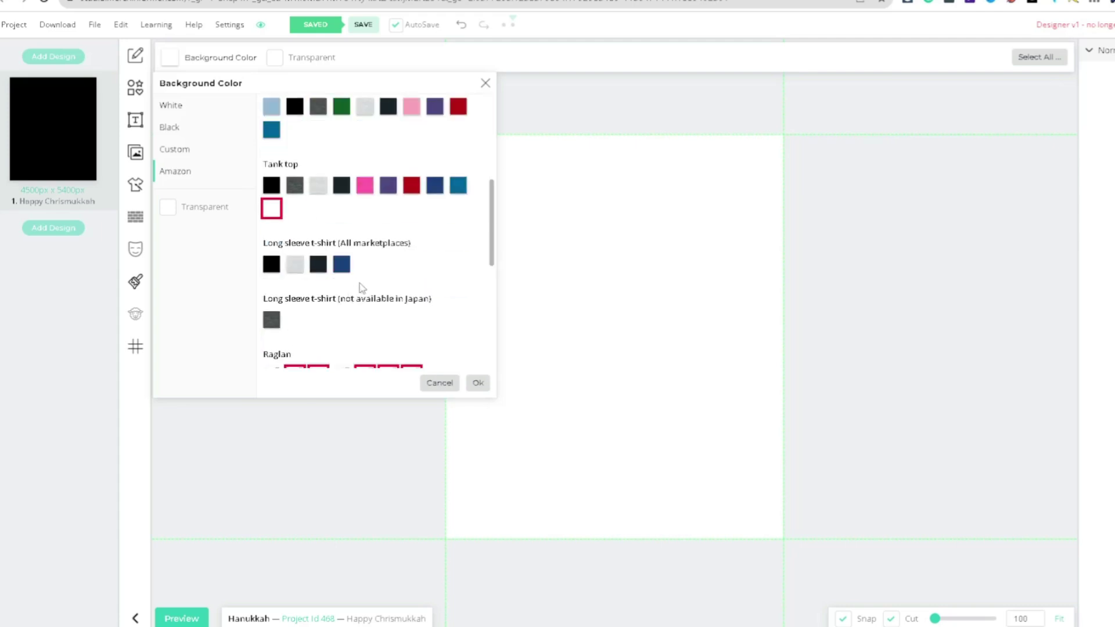
scroll(360, 293, "up", 5)
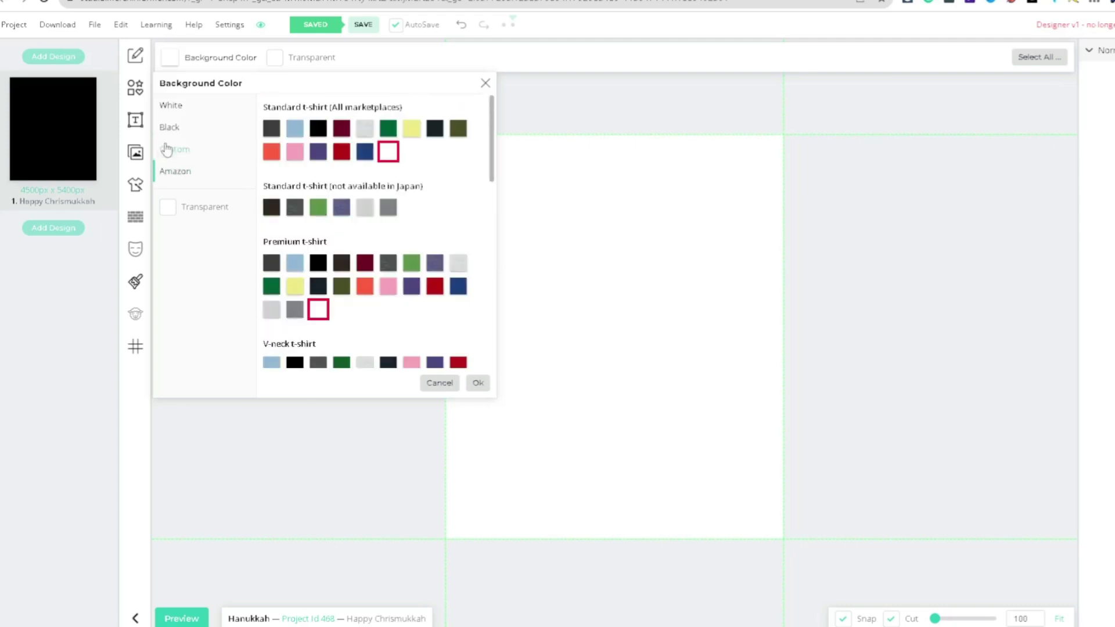
left_click(318, 128)
left_click(479, 384)
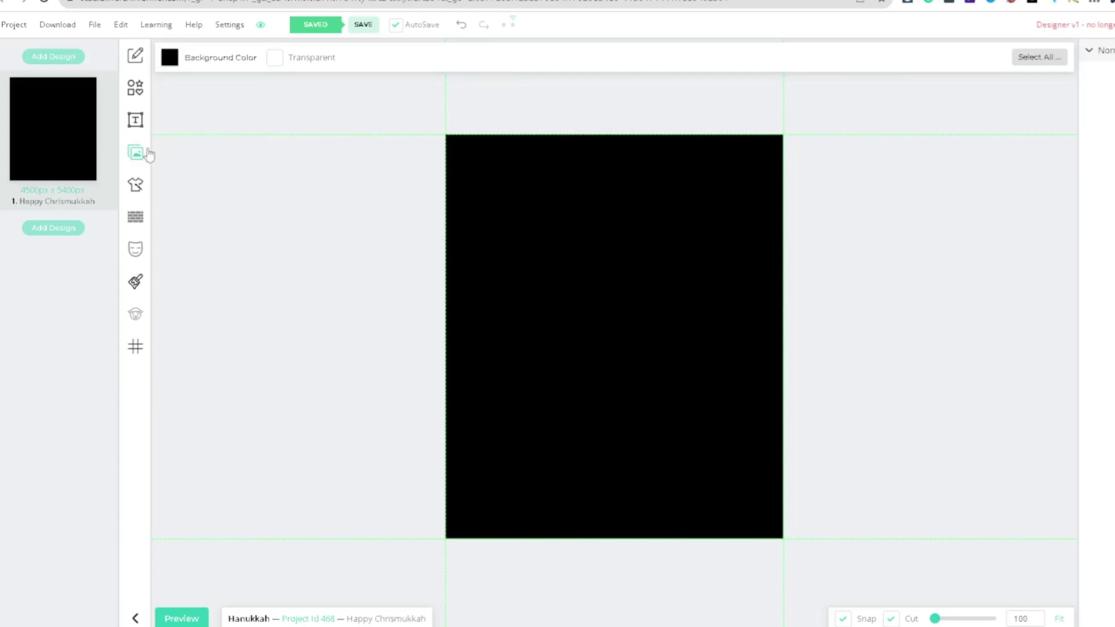
Try a transparent background and return the design to the black Amazon shirt colour.
left_click(275, 57)
left_click(172, 58)
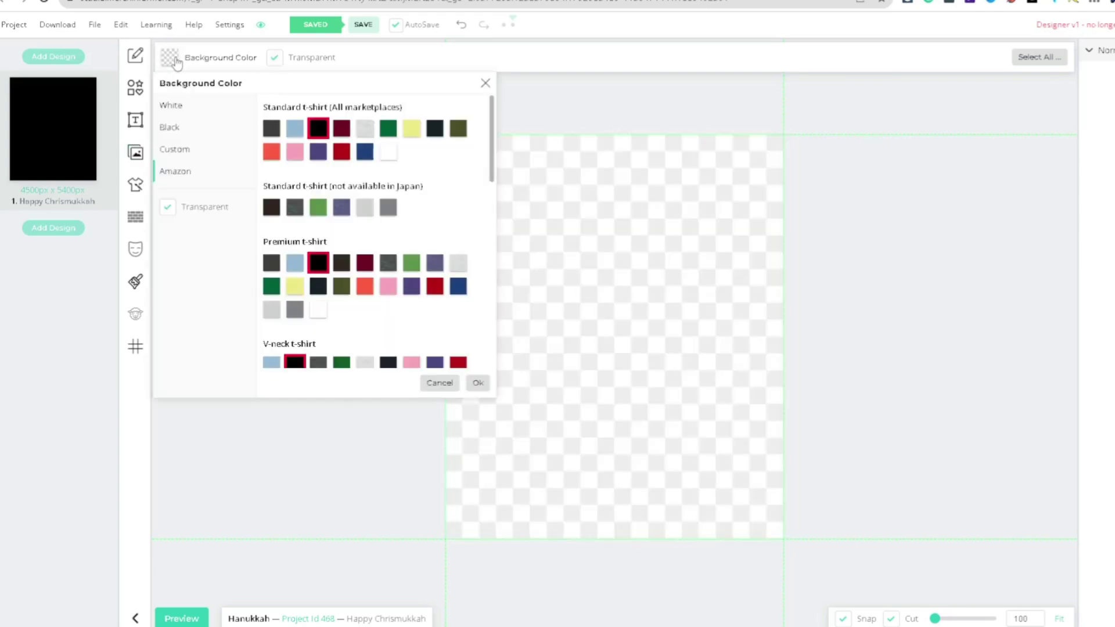
left_click(477, 382)
Look at the freehand drawing tool, leave drawing mode and look through the library of ready-made shapes.
left_click(135, 65)
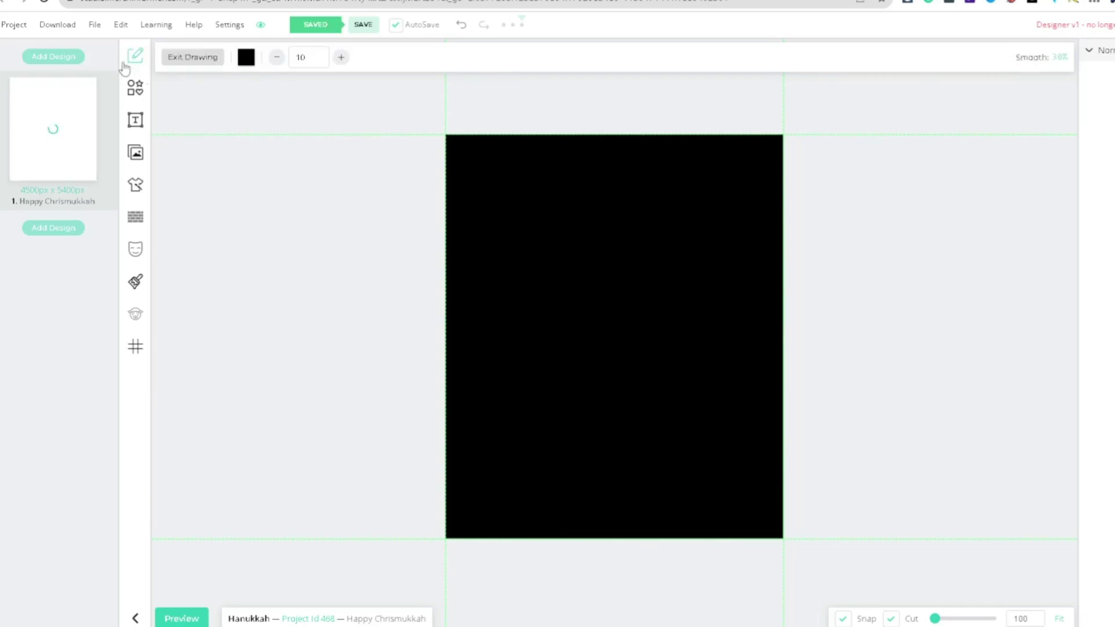
left_click(138, 91)
left_click(139, 68)
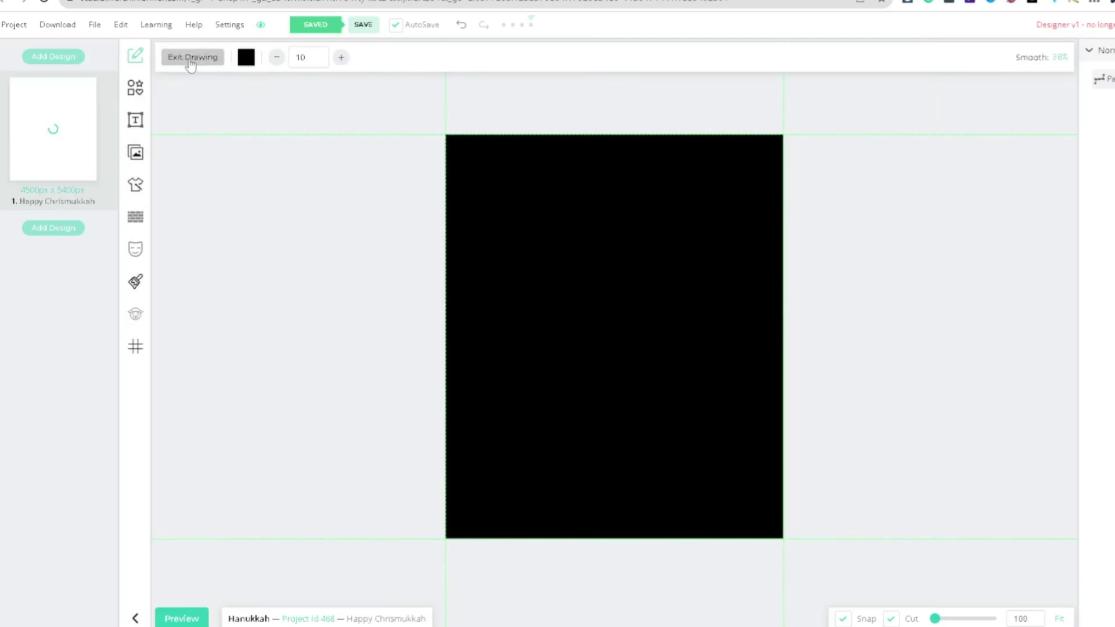
left_click(191, 56)
left_click(139, 93)
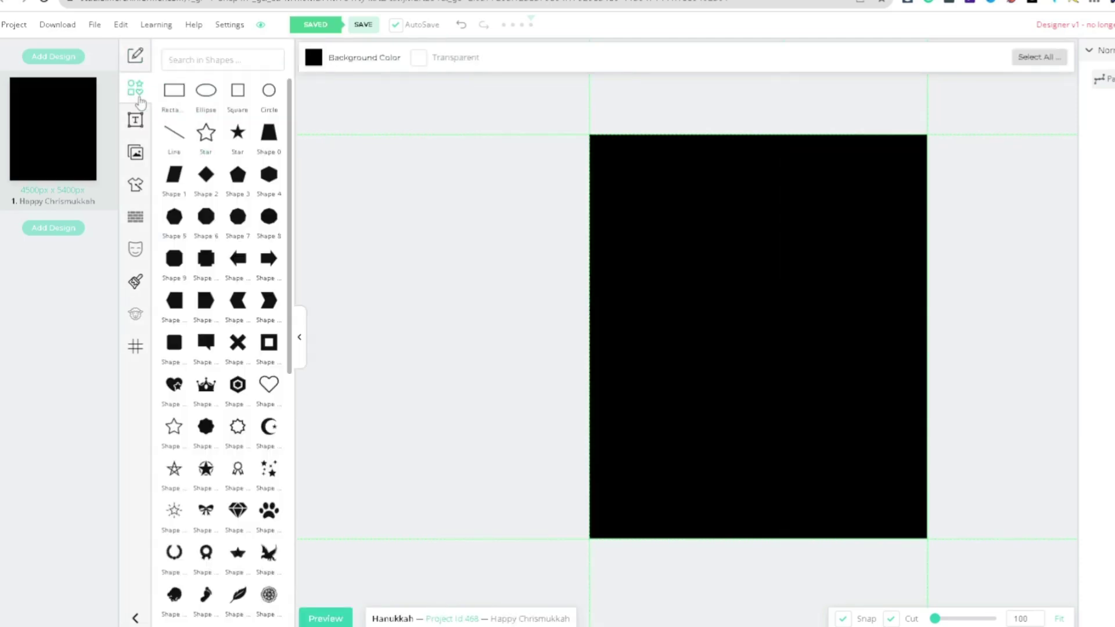
scroll(266, 261, "down", 8)
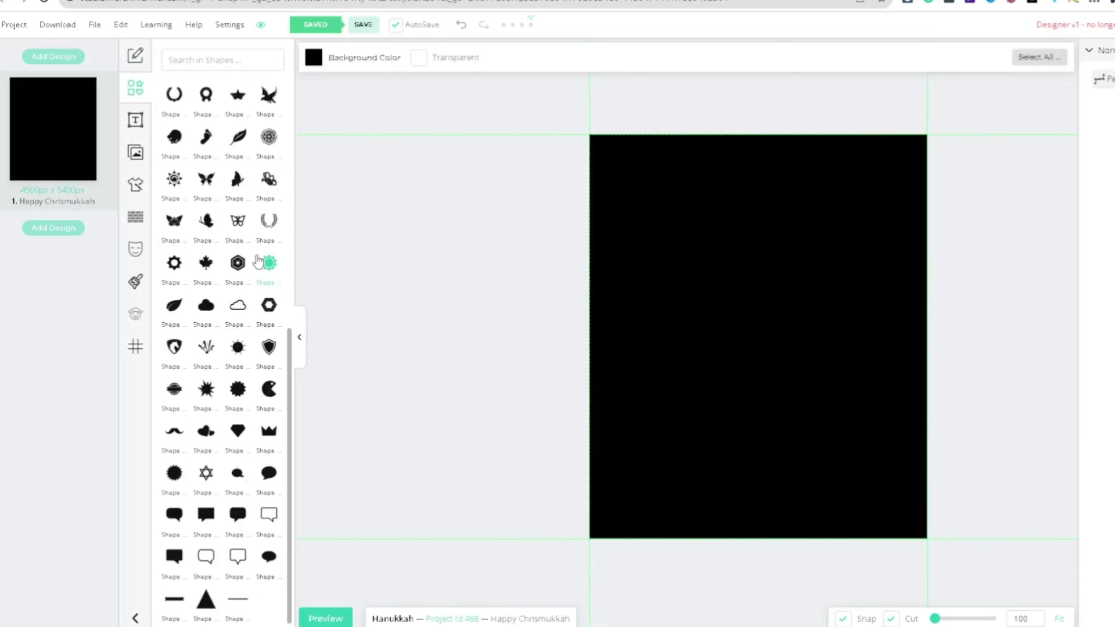
left_click(142, 99)
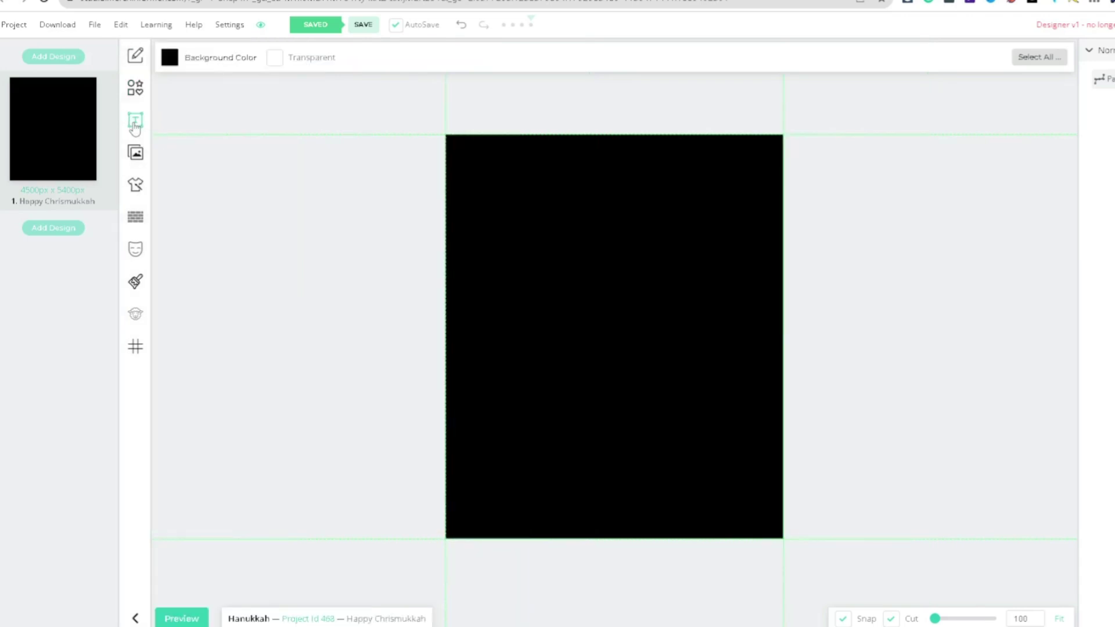
Add a heading to the design and colour its text white.
left_click(137, 123)
left_click(202, 63)
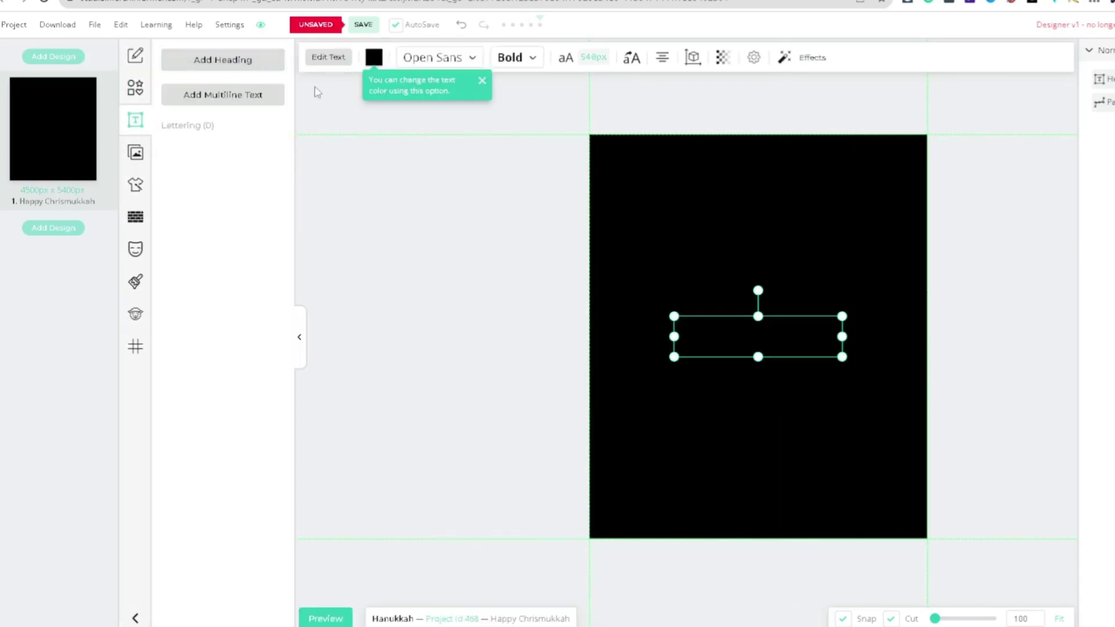
left_click(419, 84)
left_click_drag(433, 242, 364, 110)
left_click(586, 86)
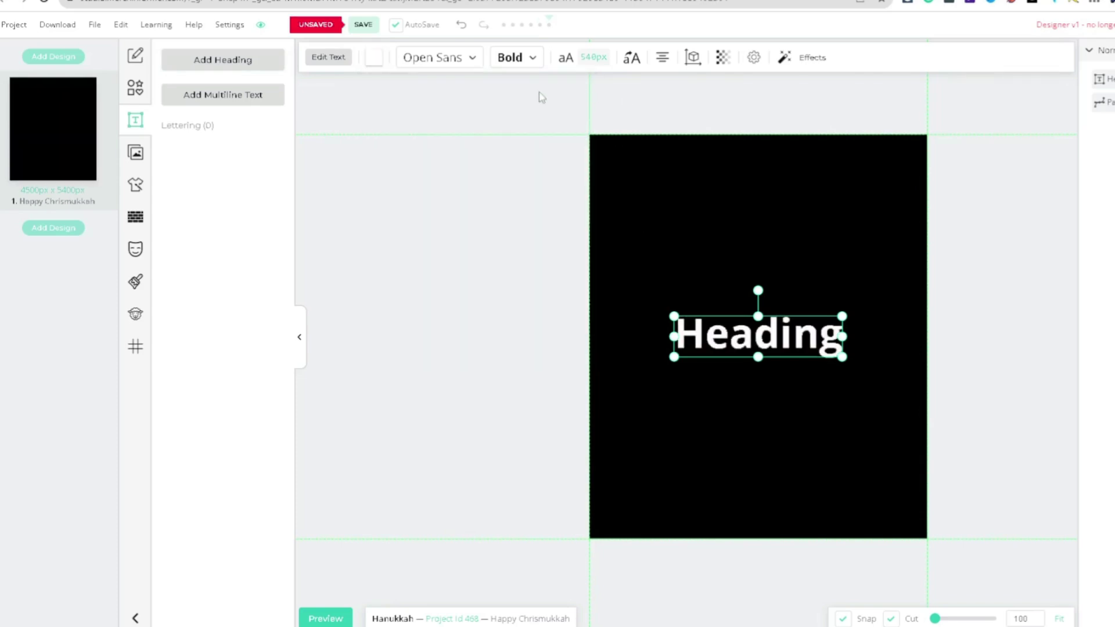
Replace the heading's placeholder text with "Happy Chrismukkah".
double_click(758, 337)
key("ctrl+a")
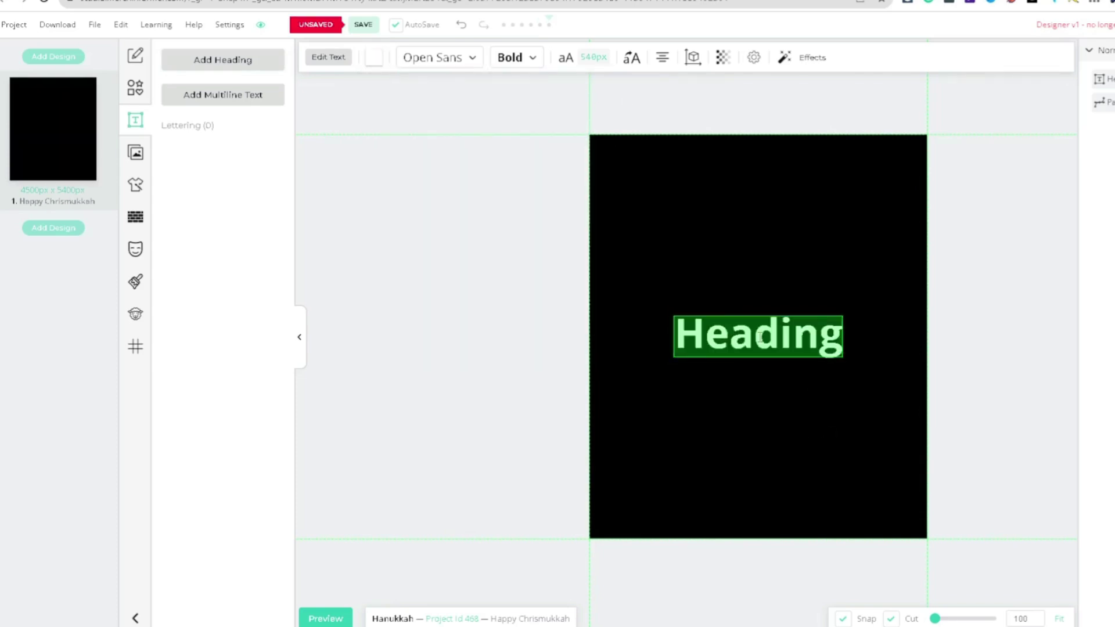
type("Happy Chrismukkah")
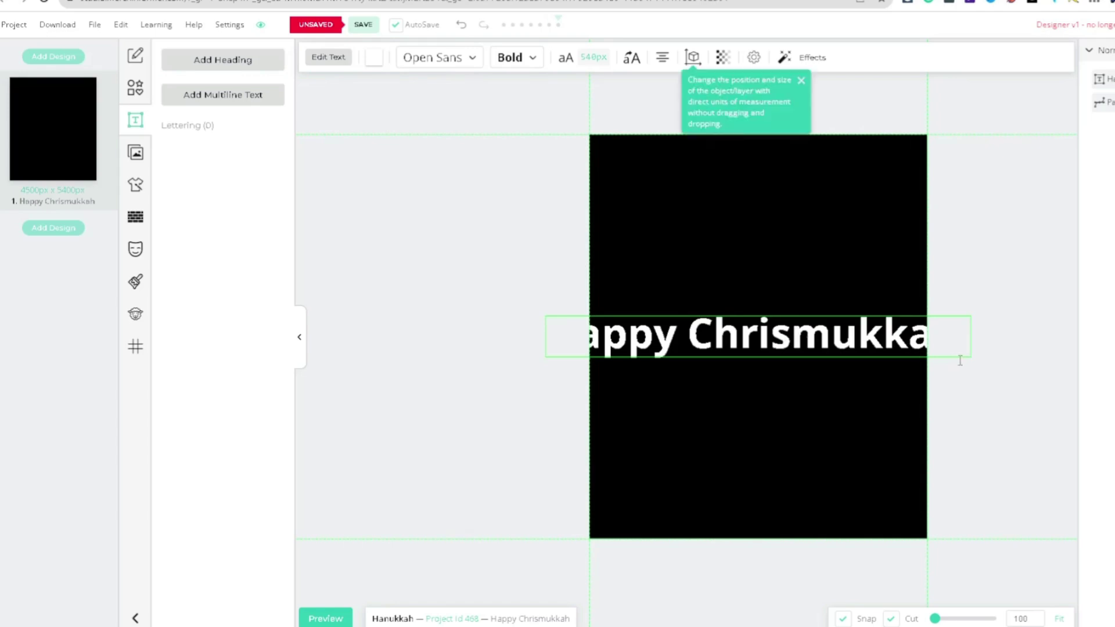
Scale the "Happy Chrismukkah" heading down to fit the canvas width and centre it horizontally near the design's upper edge.
left_click_drag(843, 332, 842, 301)
left_click(842, 301)
left_click_drag(771, 328, 829, 312)
left_click_drag(1028, 335, 810, 210)
left_click_drag(882, 217, 858, 217)
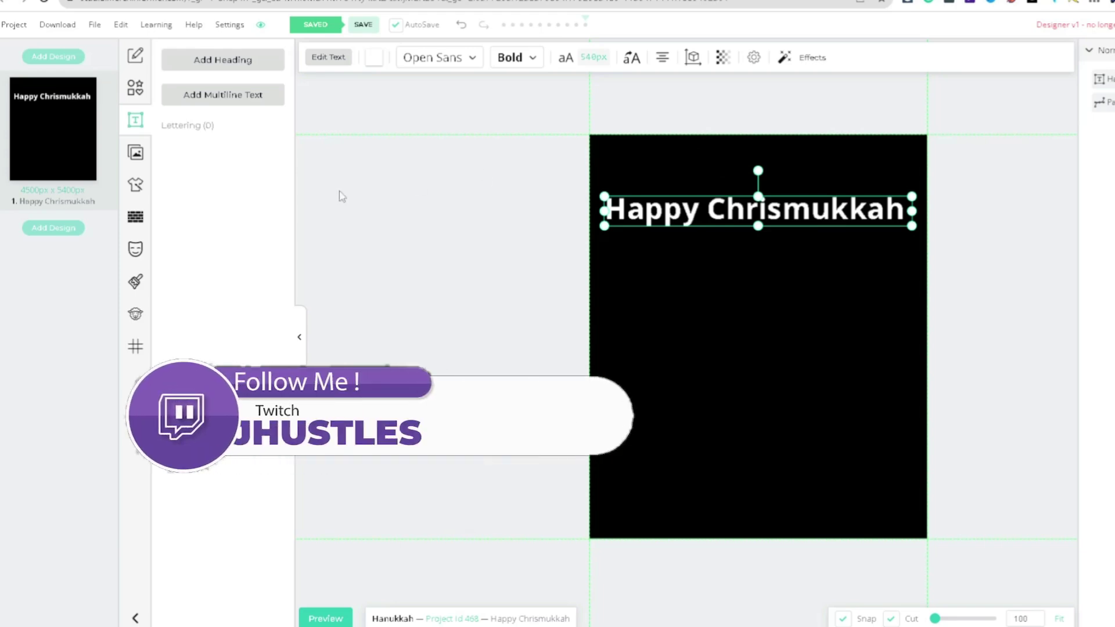
Upload the sloth image, add it to the design and place it below the heading.
left_click(144, 164)
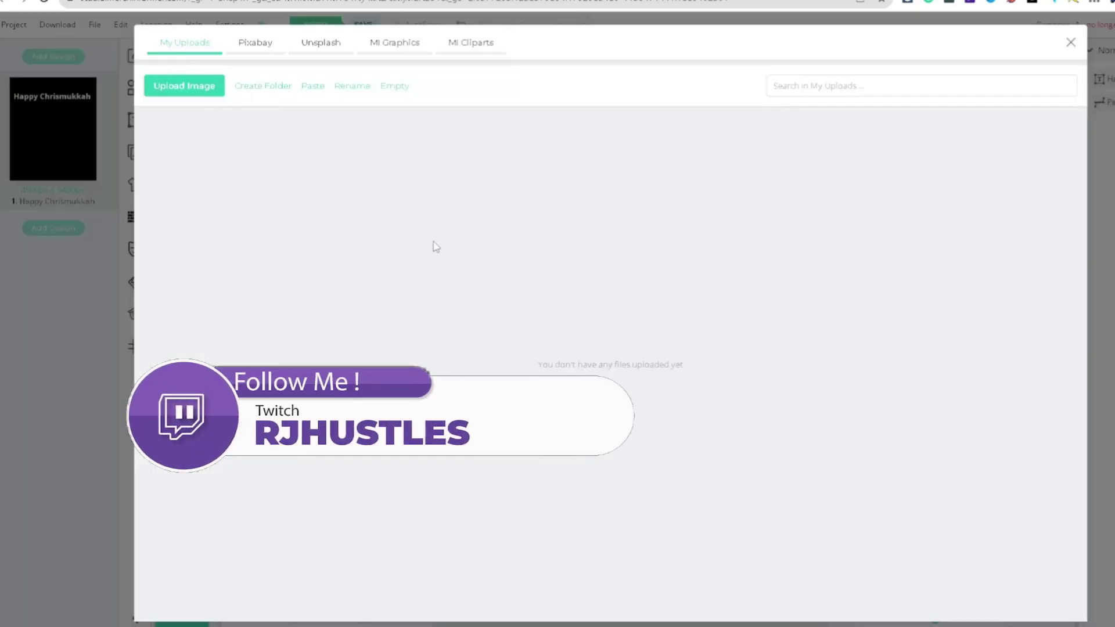
left_click(208, 93)
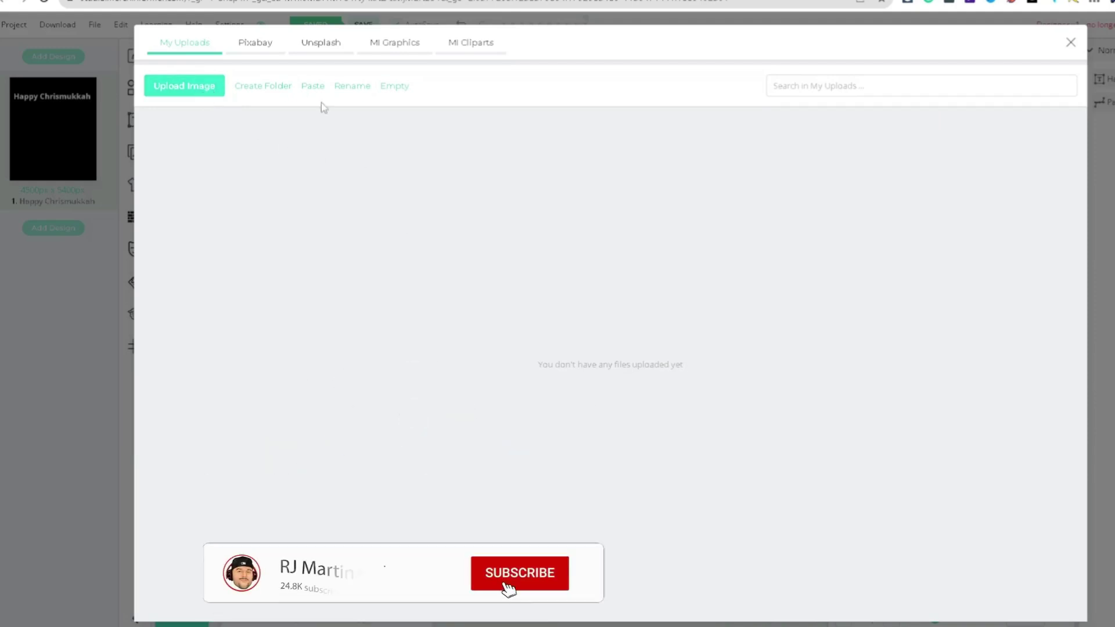
double_click(210, 77)
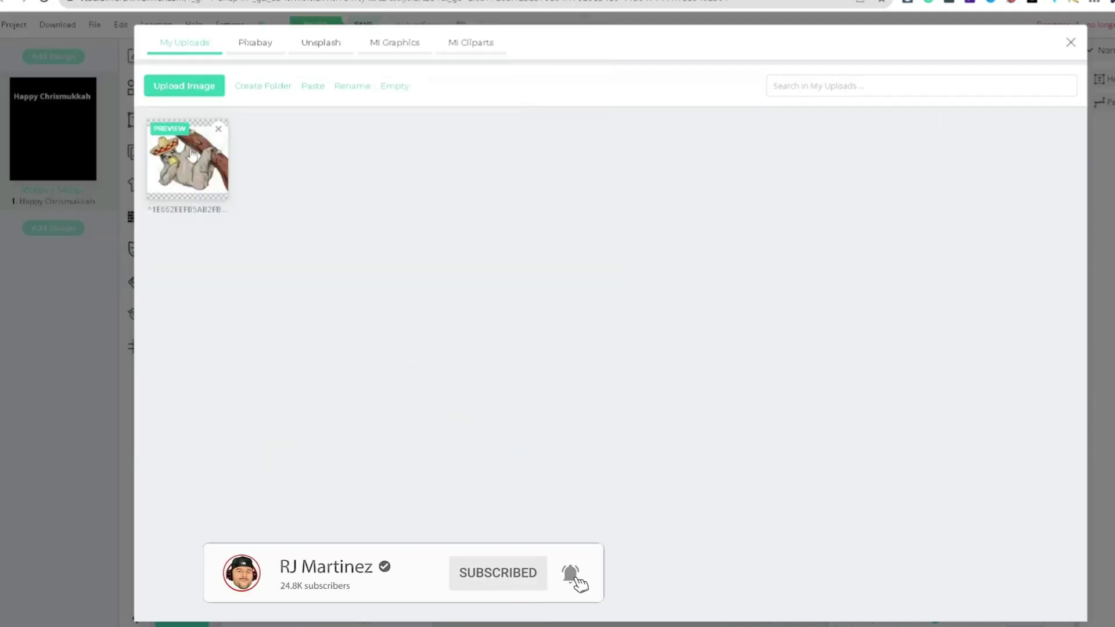
left_click(193, 164)
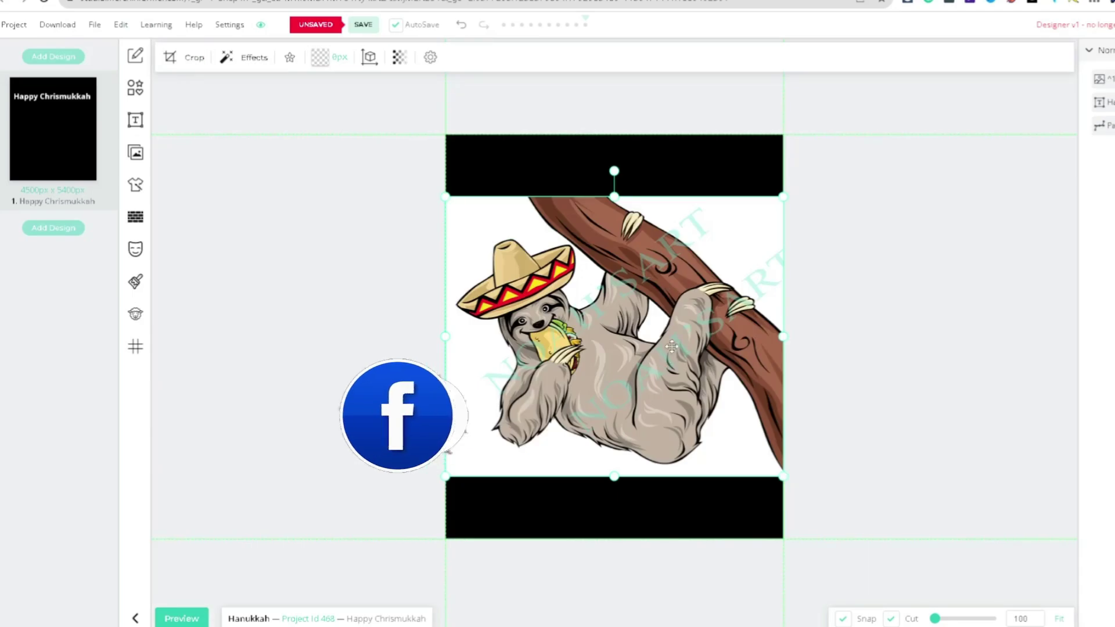
left_click_drag(692, 372, 720, 383)
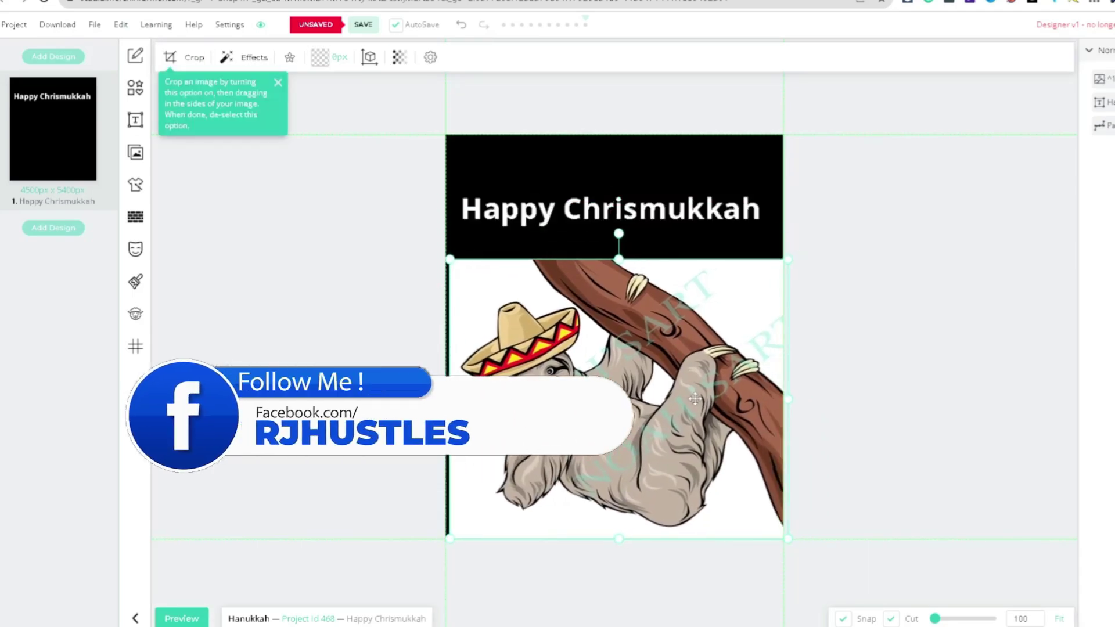
Delete the sloth image from the design and remove its file from the uploads.
key("Delete")
left_click(136, 152)
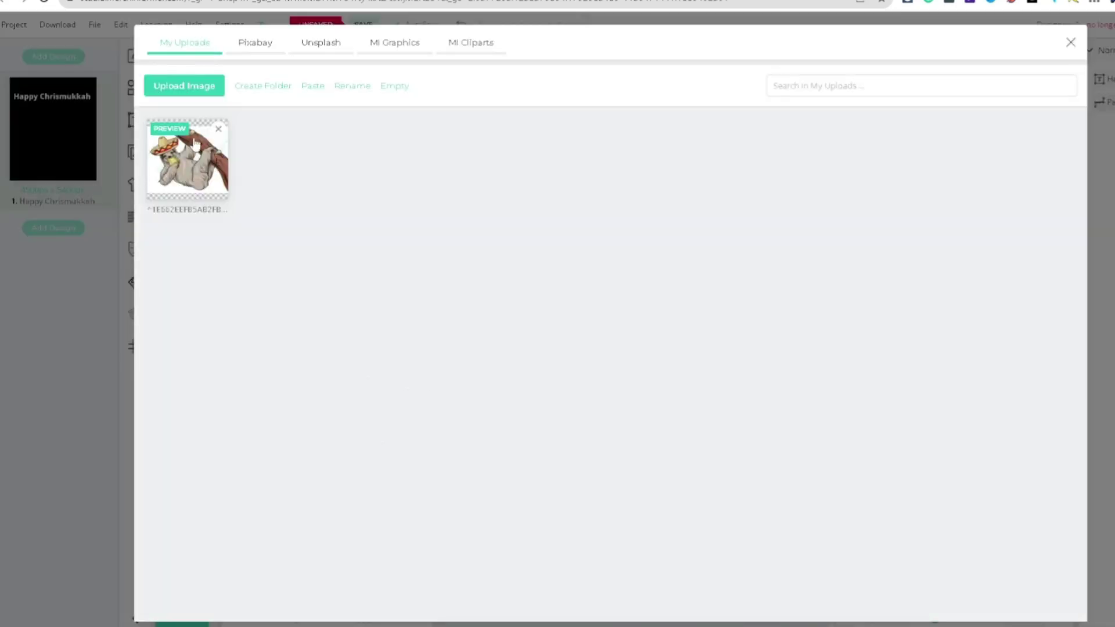
left_click(219, 130)
left_click(672, 85)
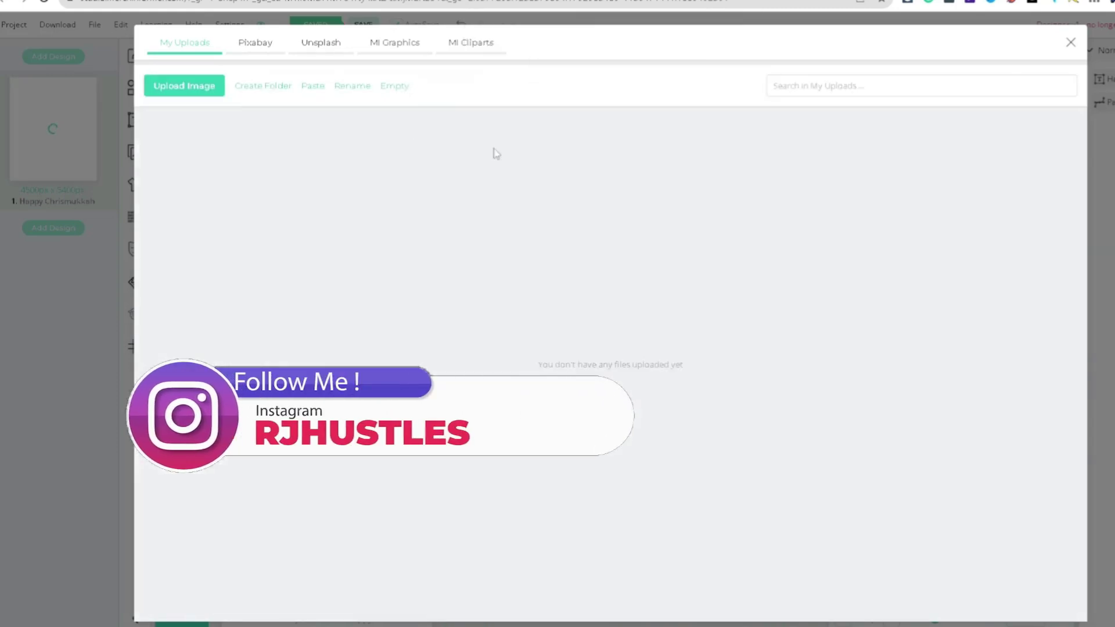
Look over the Pixabay and Unsplash image sources and browse the monthly MI Graphics collections.
left_click(408, 50)
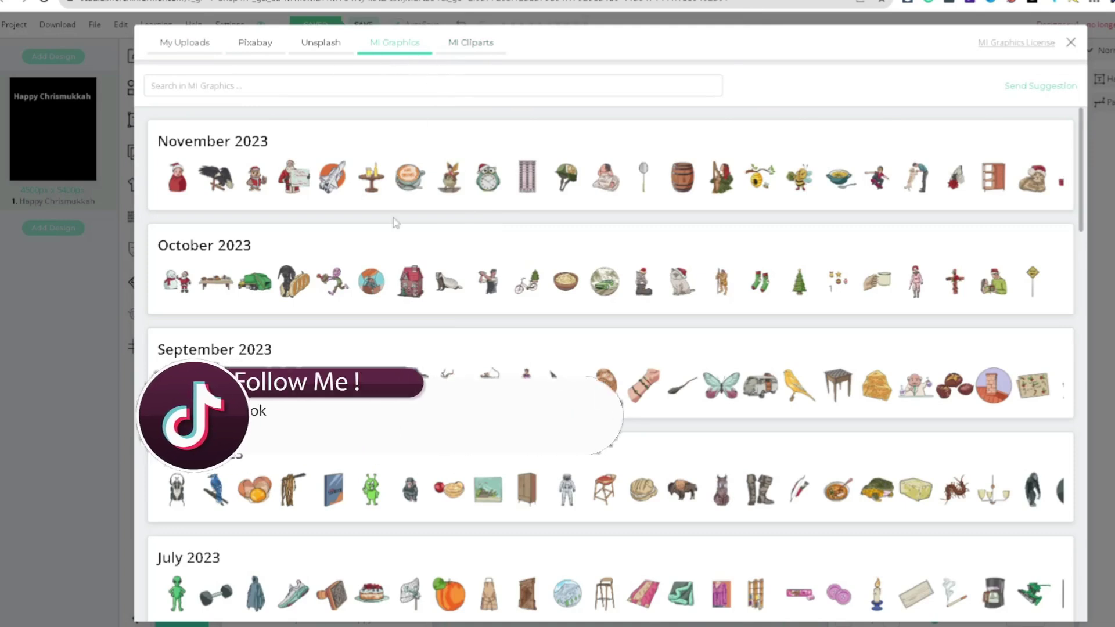
scroll(438, 241, "down", 2)
scroll(395, 163, "up", 1)
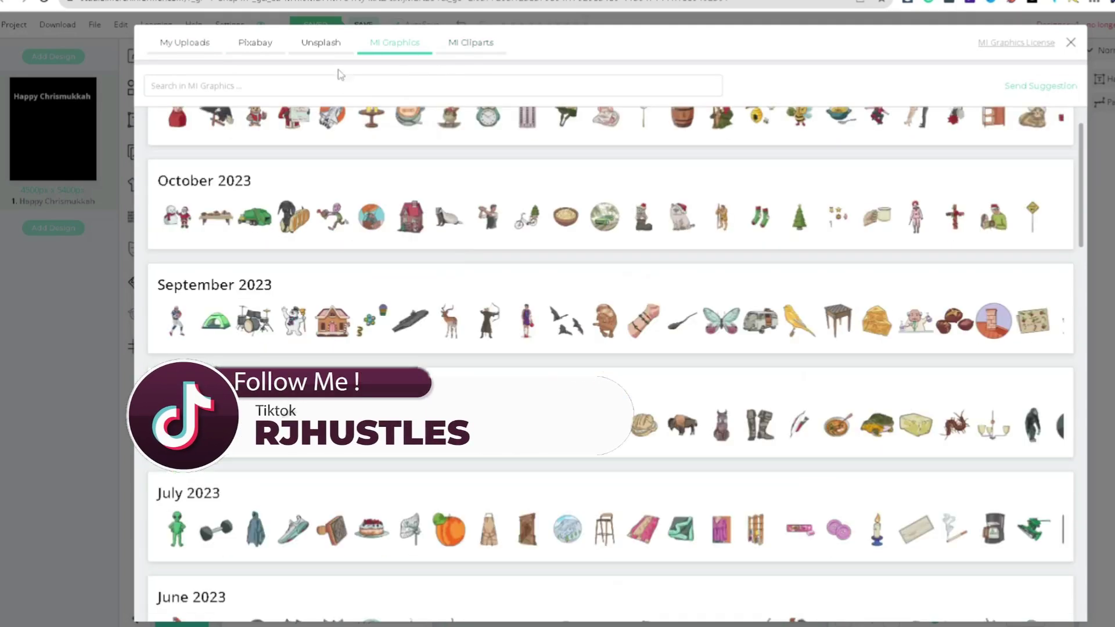
left_click(251, 46)
left_click(319, 53)
left_click(390, 47)
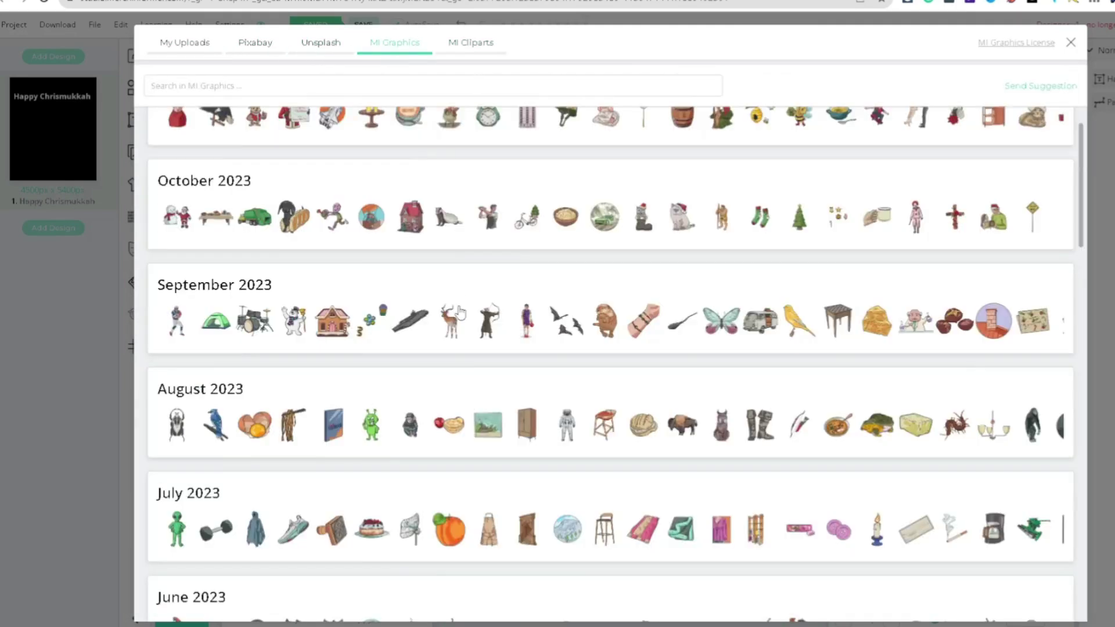
scroll(456, 282, "down", 1)
scroll(456, 282, "down", 3)
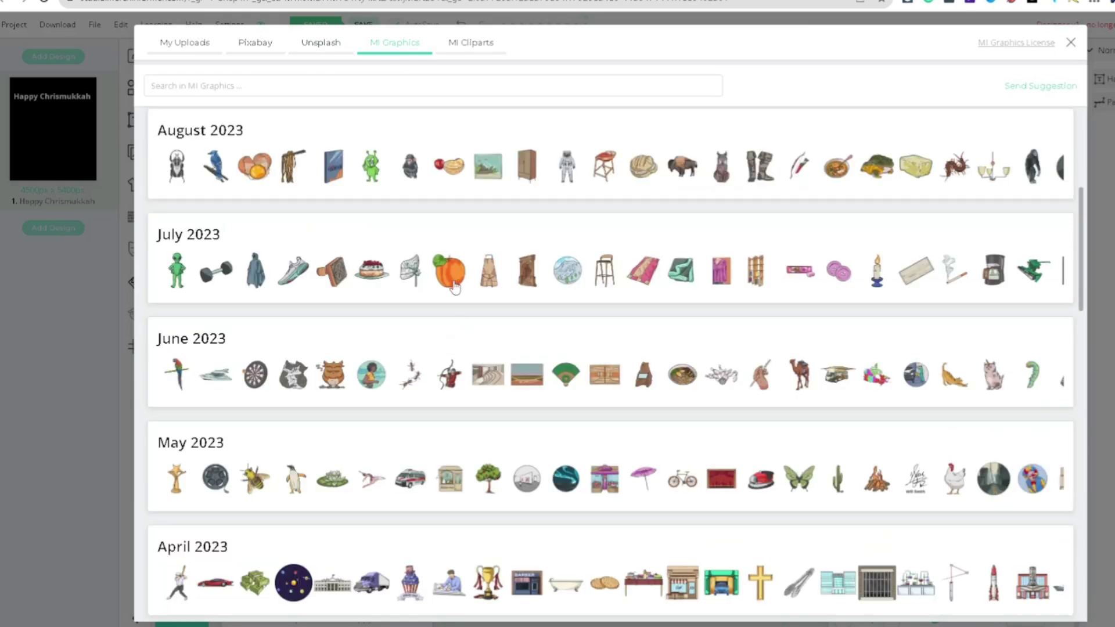
Search the MI Graphics library for "christmas".
left_click(378, 88)
type("christmas t")
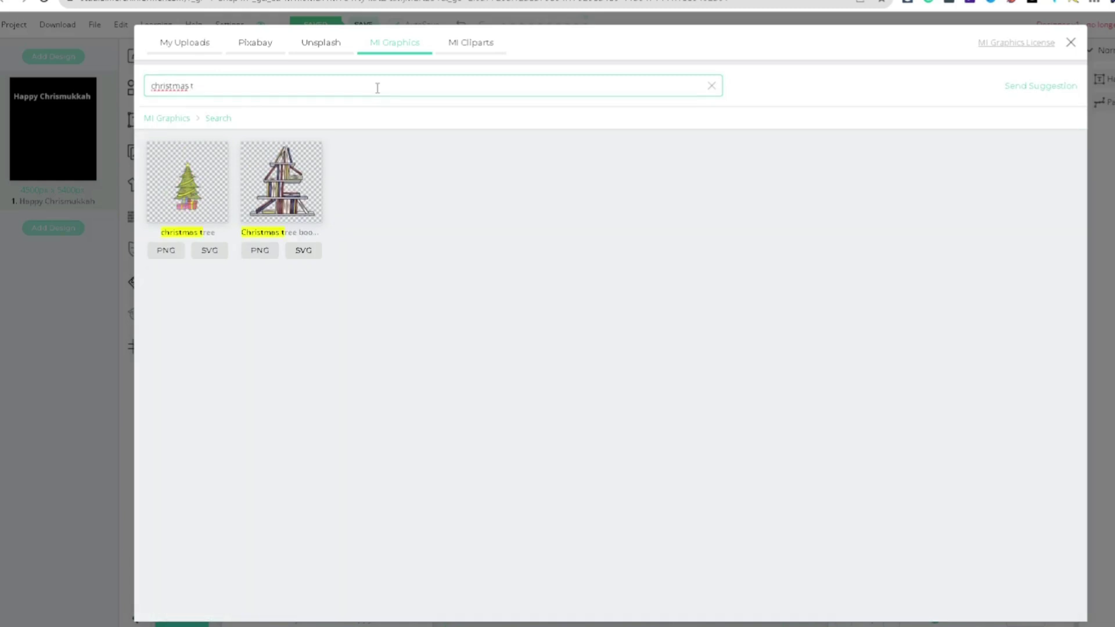
key("BackSpace")
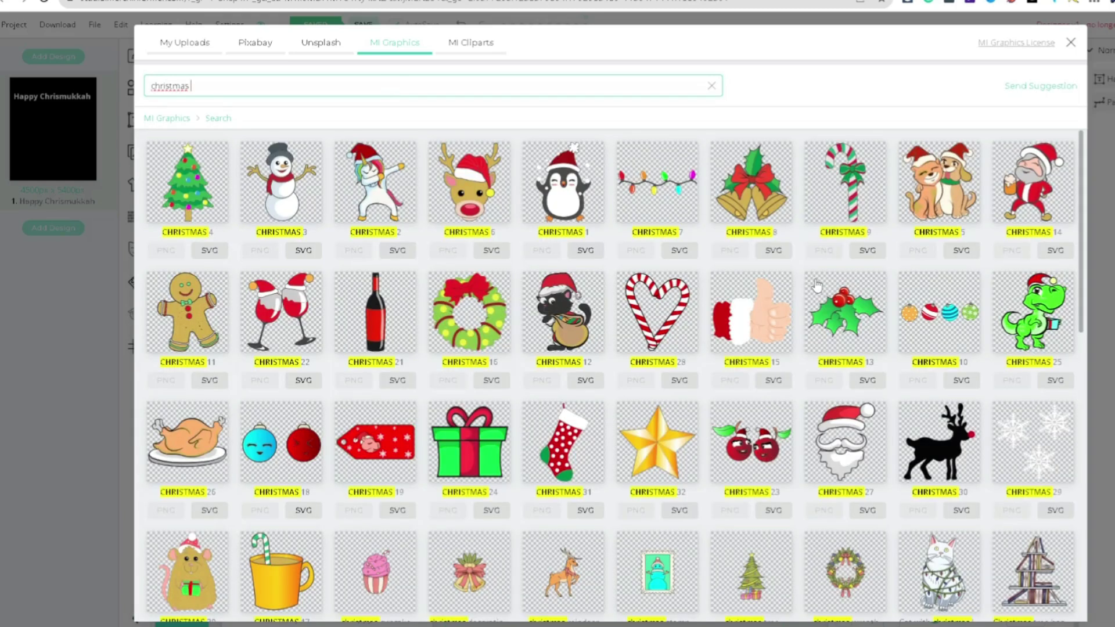
Add the decorated Christmas tree graphic to the design, scale it down and center it below the "Happy Chrismukkah" heading.
left_click(352, 288)
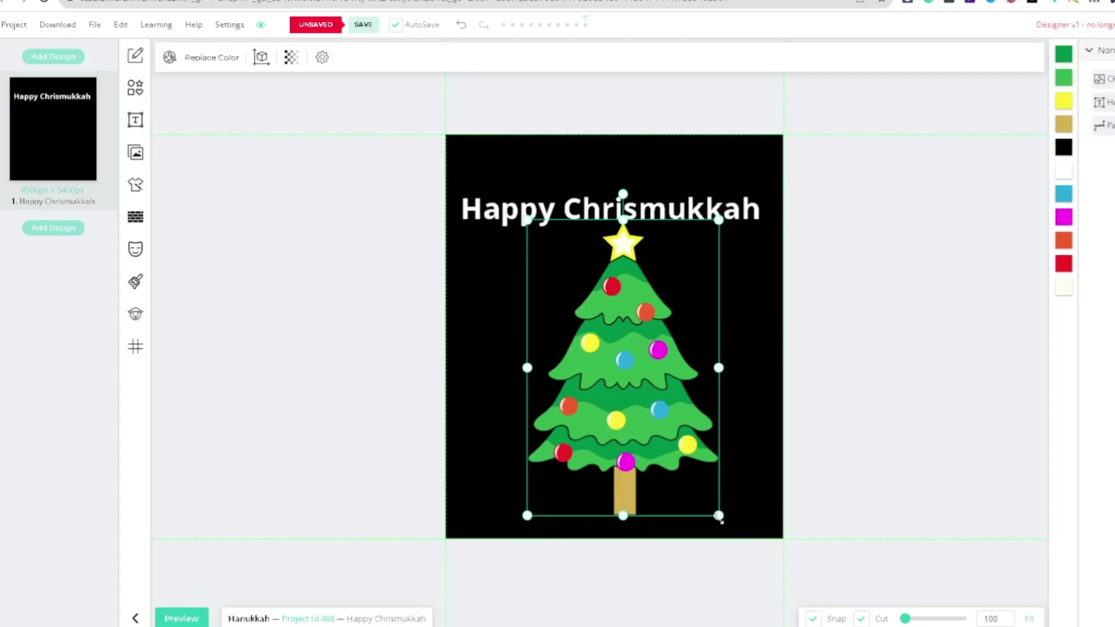
left_click_drag(719, 516, 652, 411)
mouse_move(598, 348)
left_mouse_down()
mouse_move(613, 368)
mouse_move(671, 368)
mouse_move(599, 364)
left_mouse_up()
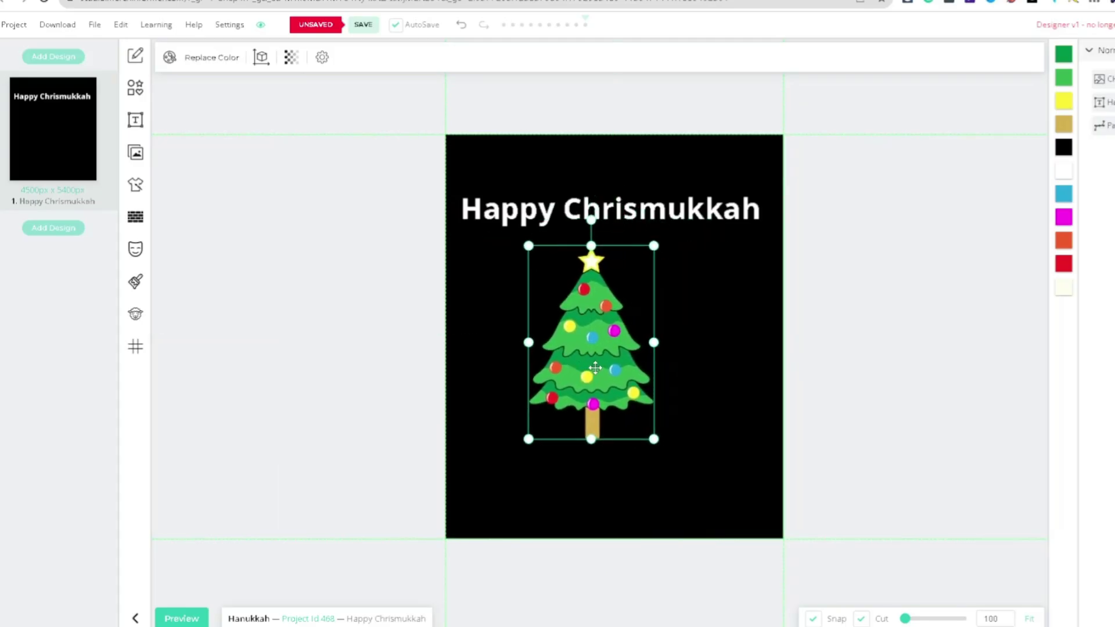
left_click_drag(647, 428, 726, 443)
mouse_move(604, 389)
left_mouse_down()
mouse_move(660, 390)
mouse_move(606, 388)
mouse_move(618, 389)
left_mouse_up()
double_click(619, 389)
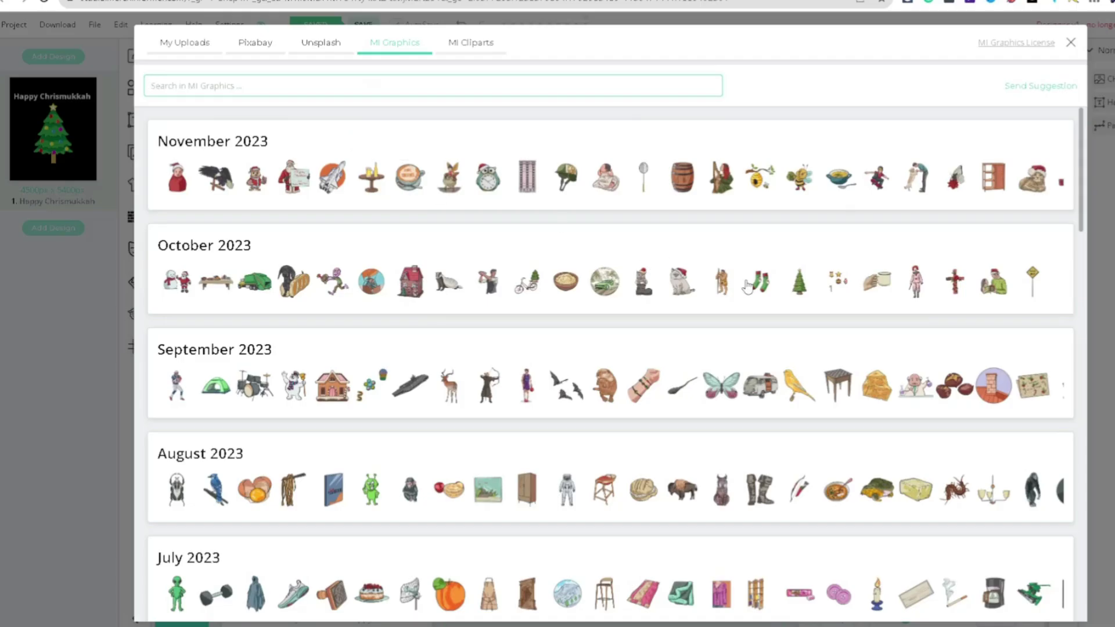
Browse the monthly MI Graphics collections and look through the November 2023 graphics.
scroll(747, 286, "down", 8)
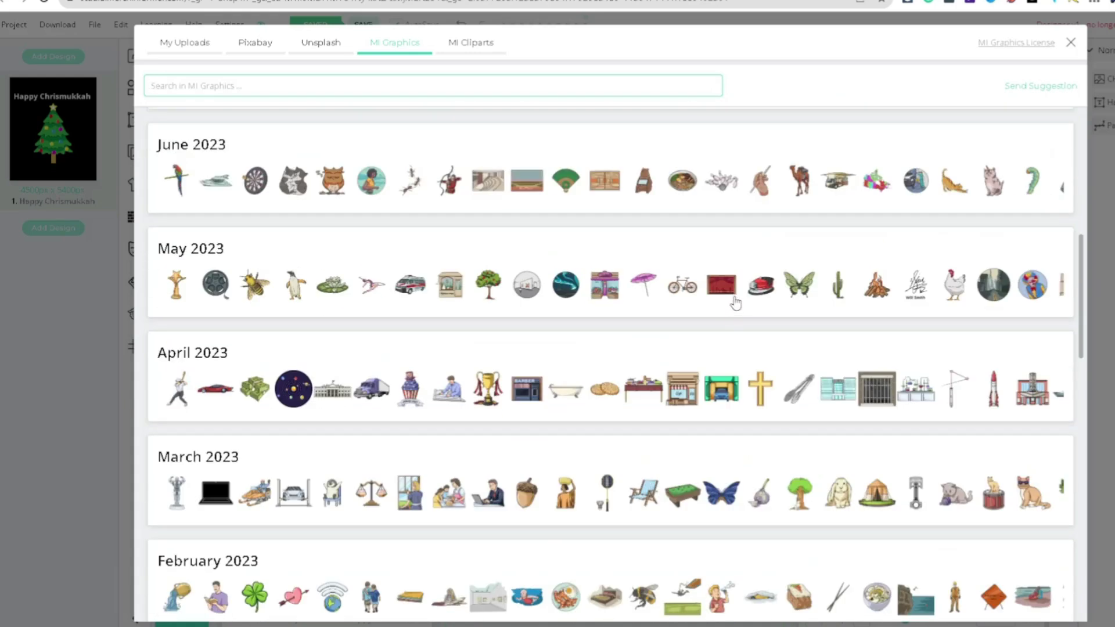
scroll(921, 366, "down", 7)
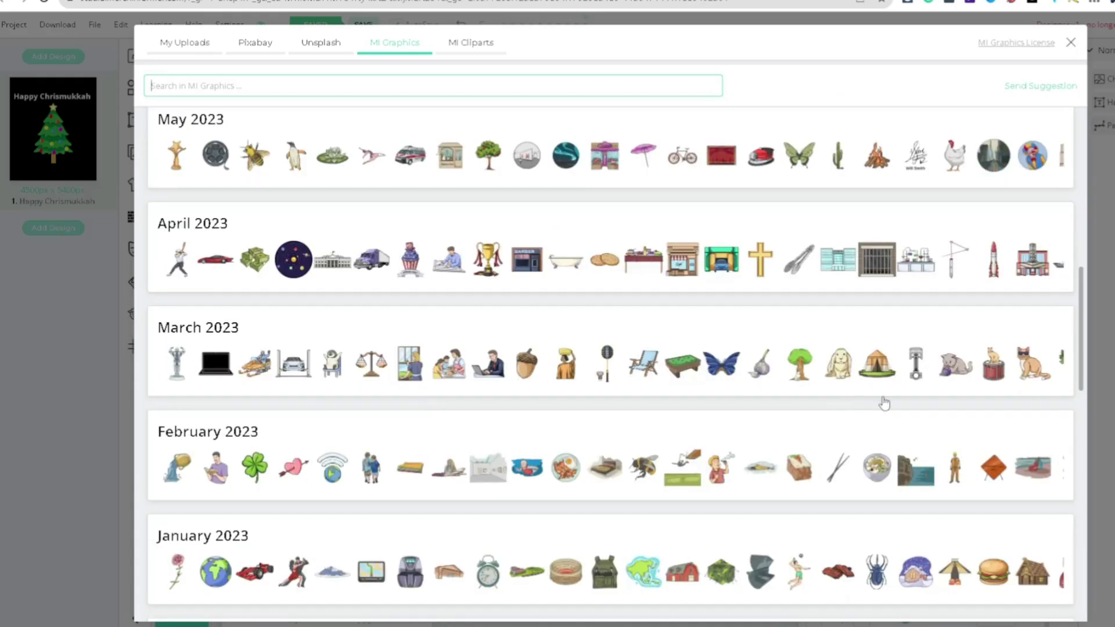
scroll(413, 318, "up", 15)
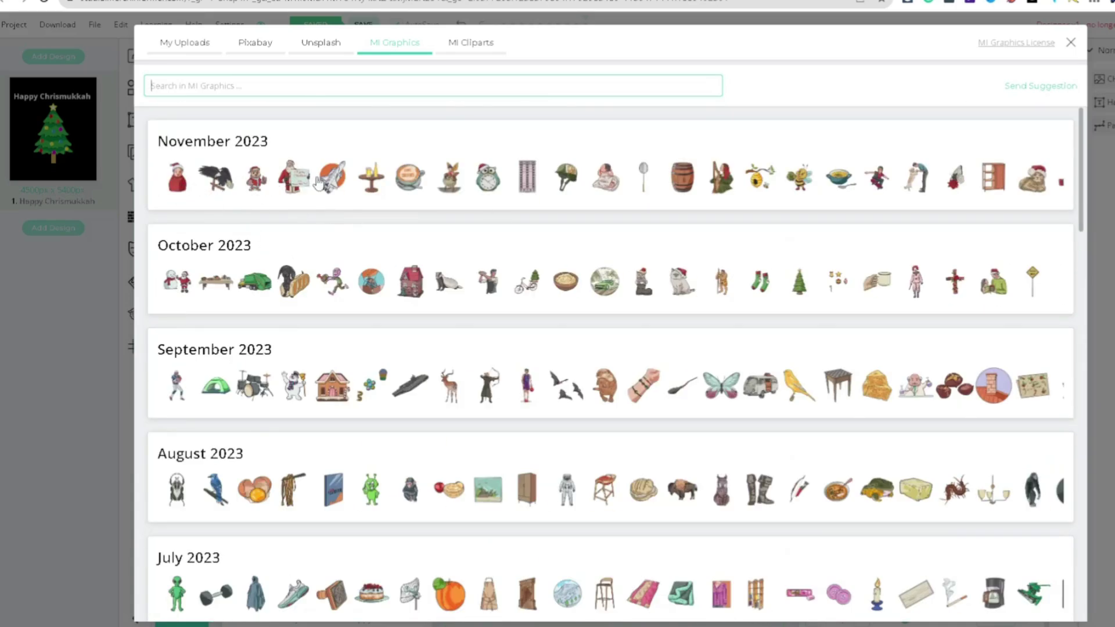
left_click(823, 157)
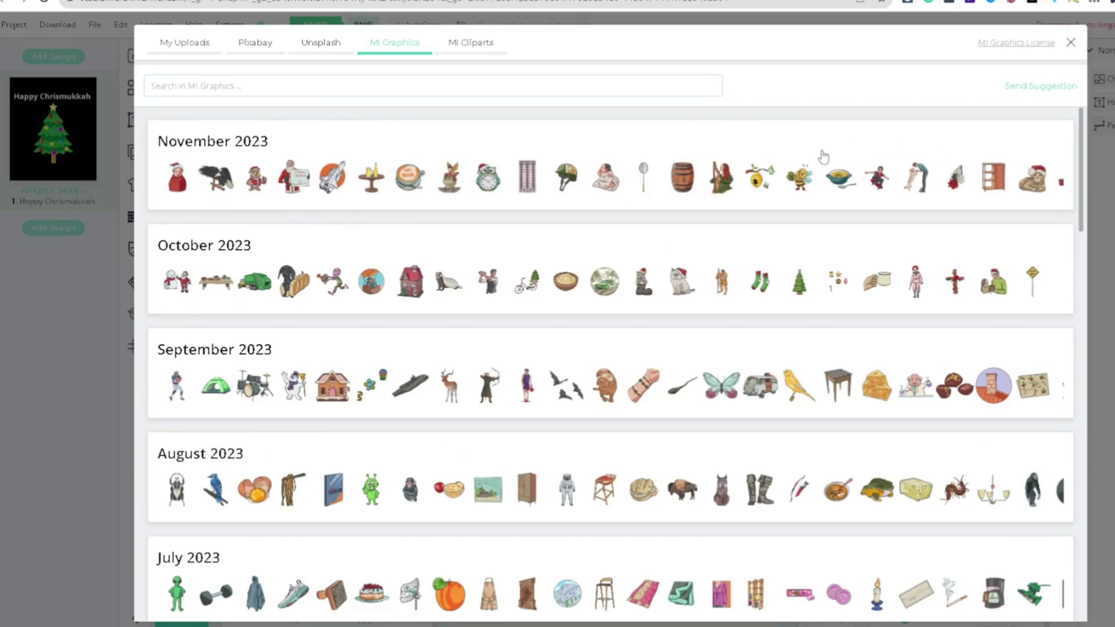
scroll(541, 284, "down", 10)
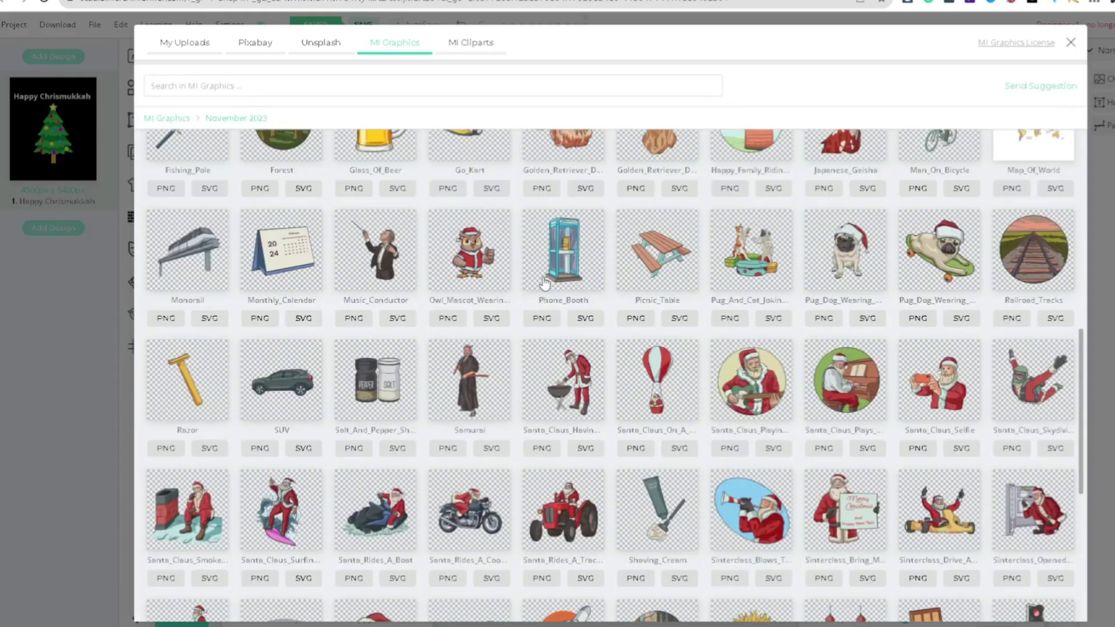
scroll(542, 283, "up", 5)
scroll(534, 290, "down", 7)
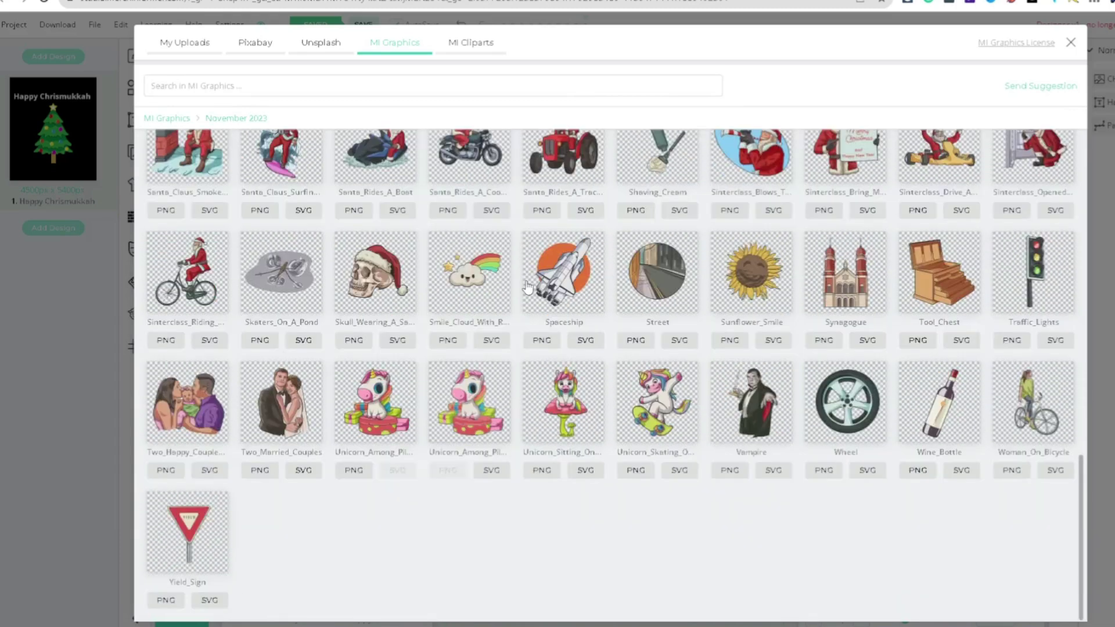
scroll(493, 343, "up", 10)
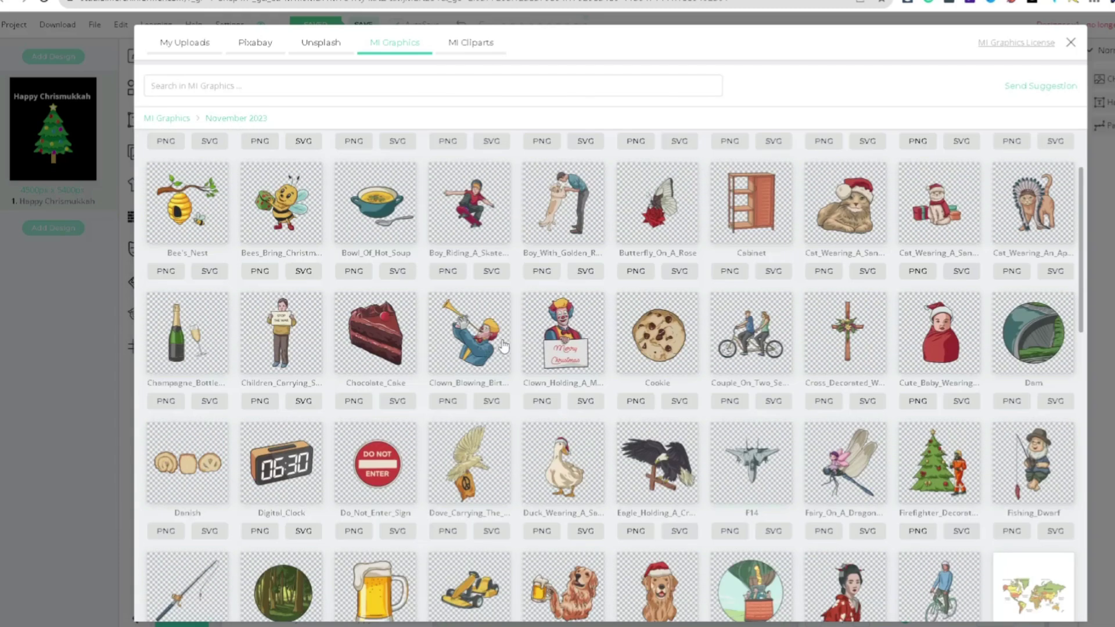
left_click(479, 49)
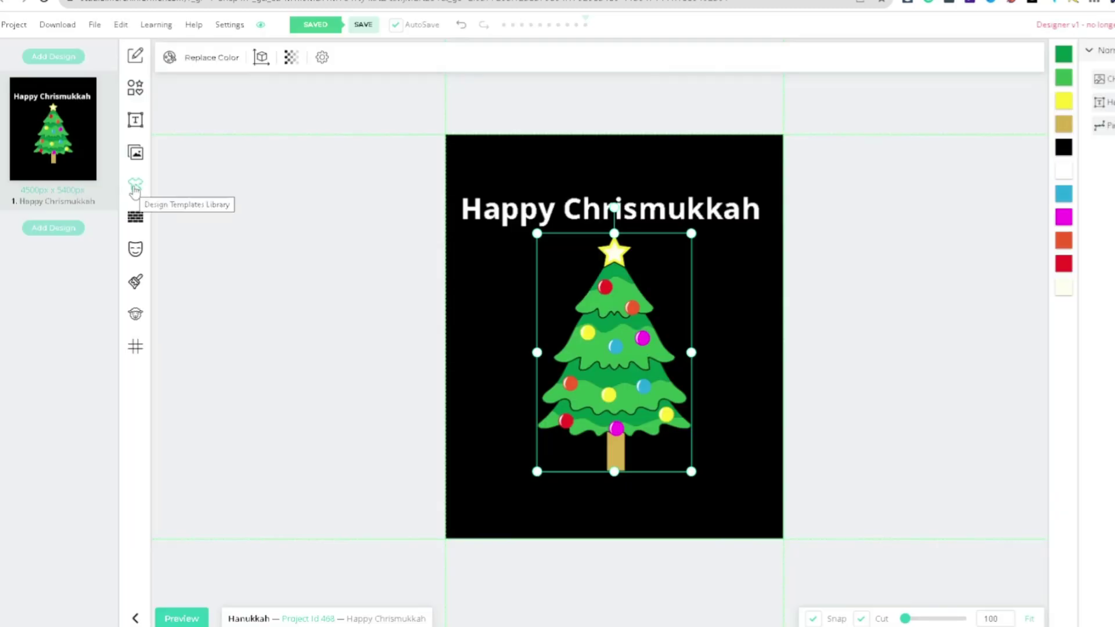
Try turning the Christmas tree into a repeating pattern and enlarge the pattern area over the design.
left_click(135, 217)
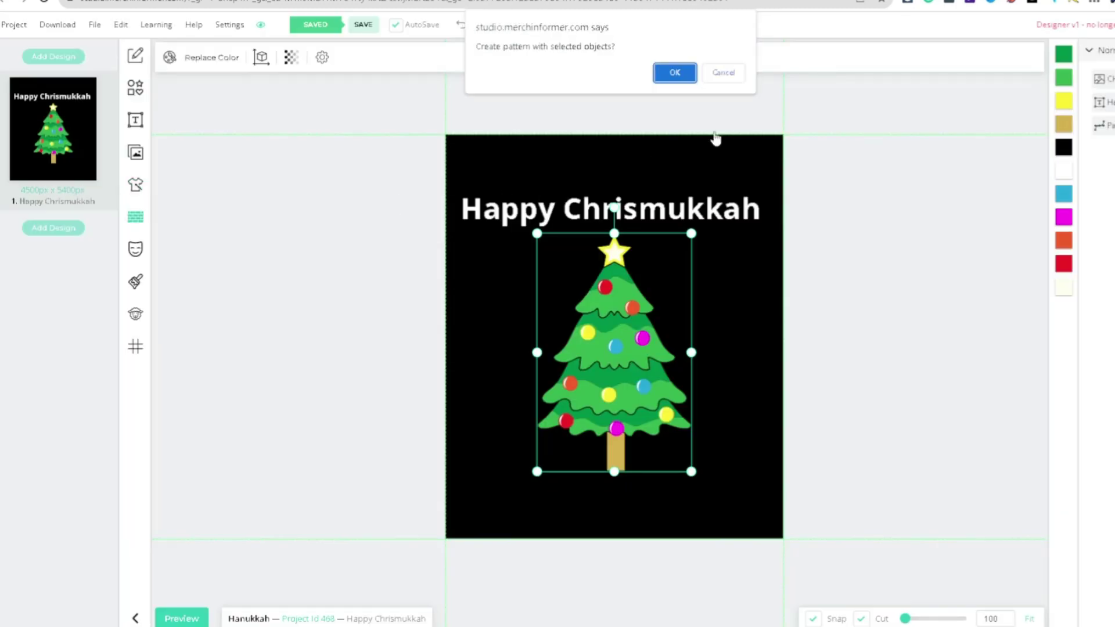
key("Return")
left_click_drag(537, 255, 460, 175)
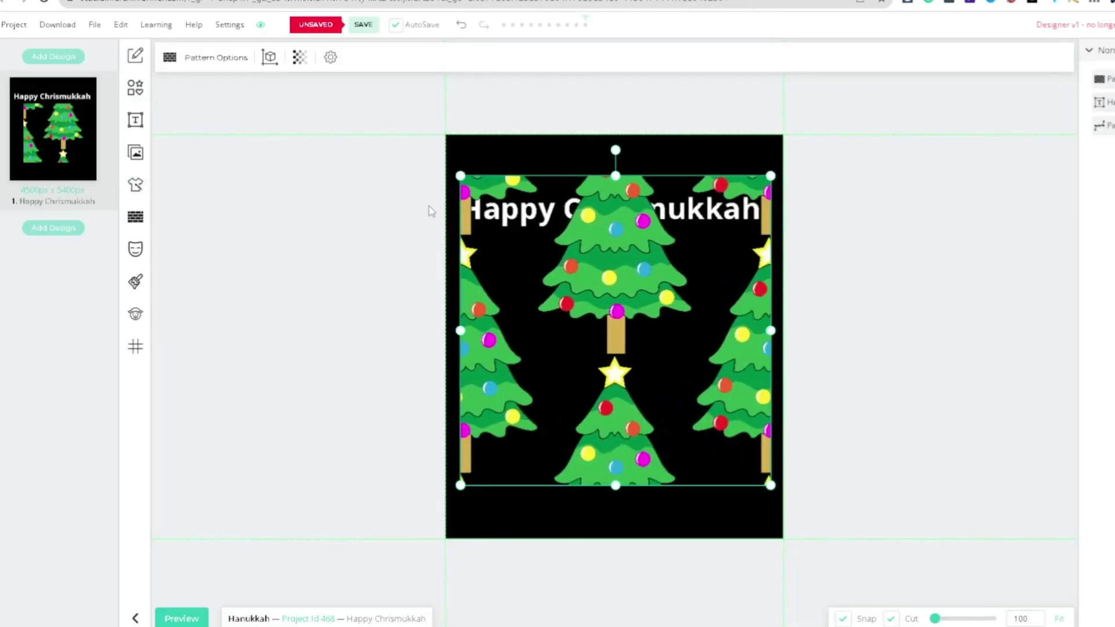
left_click(451, 165)
left_click_drag(502, 206, 500, 204)
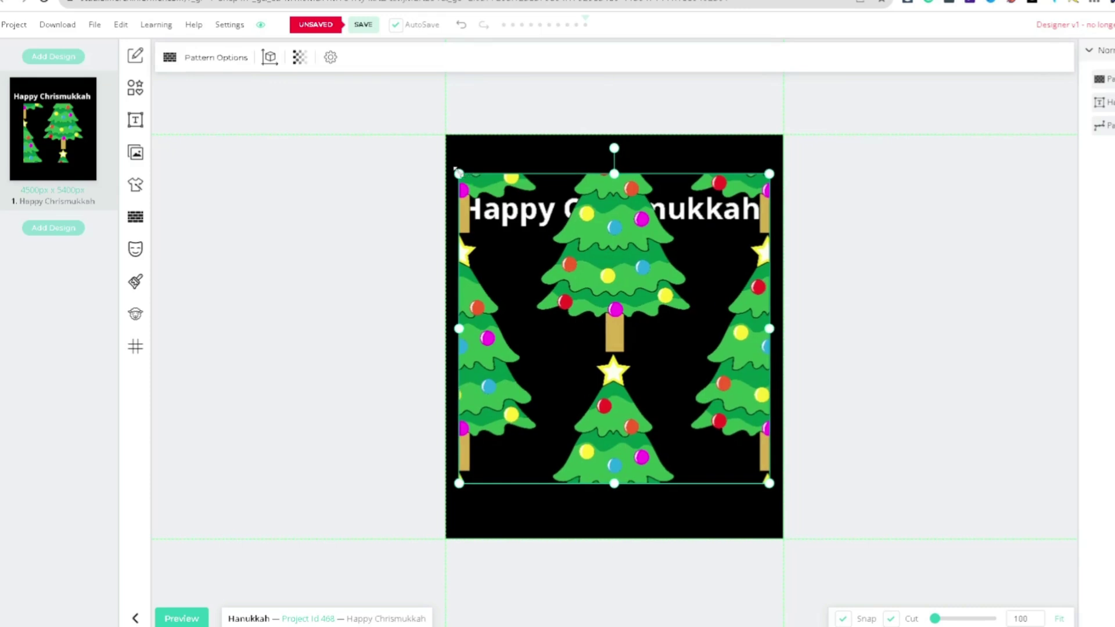
left_click_drag(458, 173, 545, 254)
Undo the tree pattern and its resizing to restore the single Christmas tree.
left_click(462, 27)
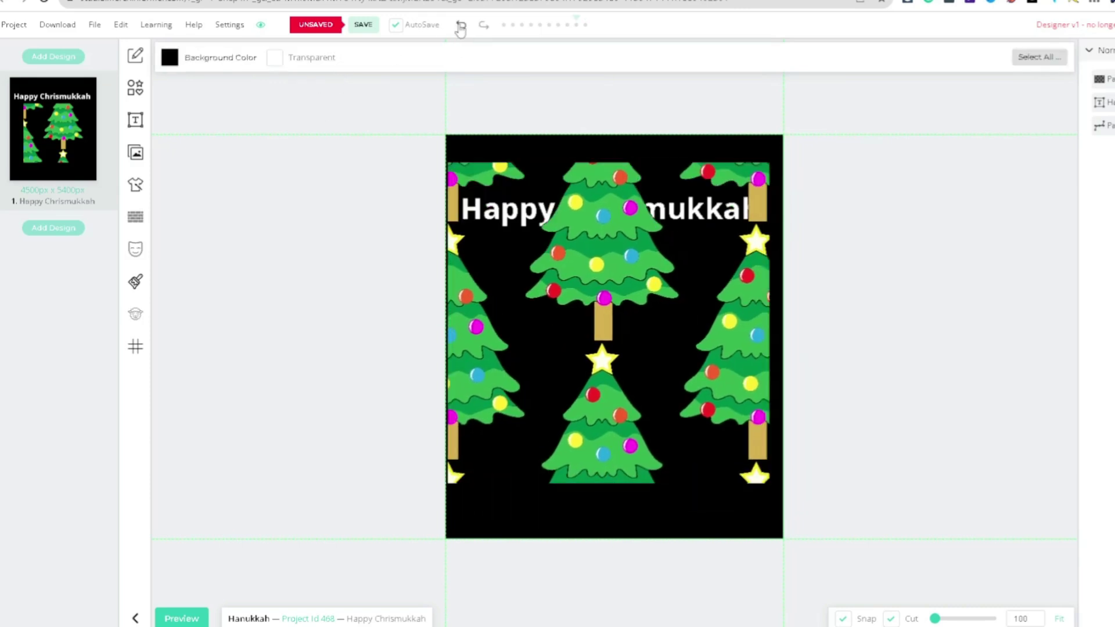
left_click(459, 28)
left_click(458, 29)
left_click(458, 27)
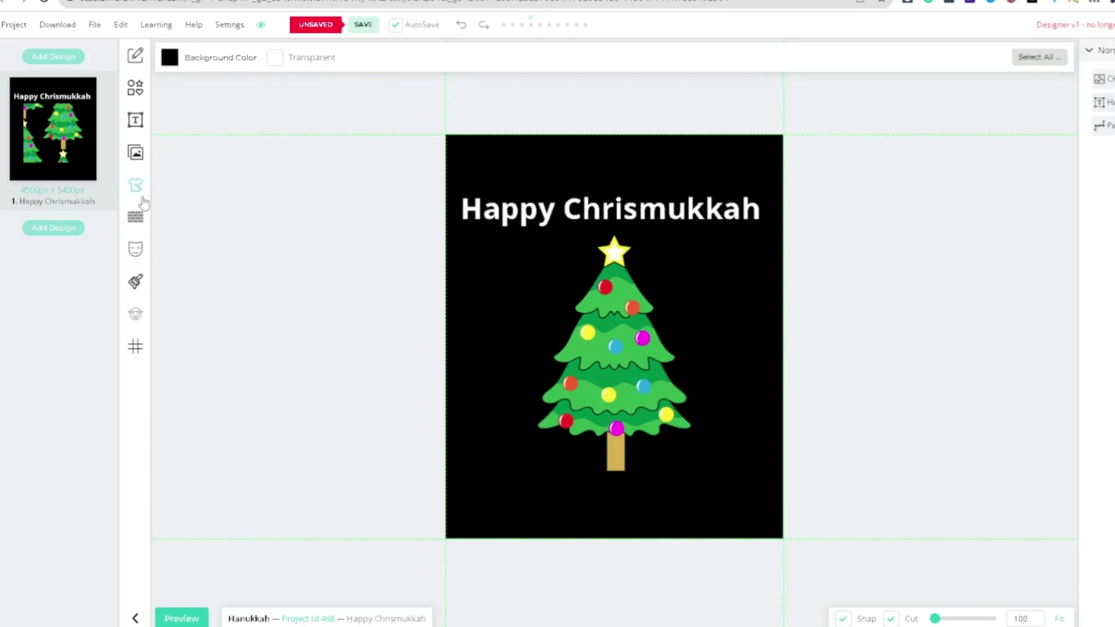
Select the Christmas tree and look over the available distressed textures, leaving the tree without a texture or pattern.
left_click(580, 325)
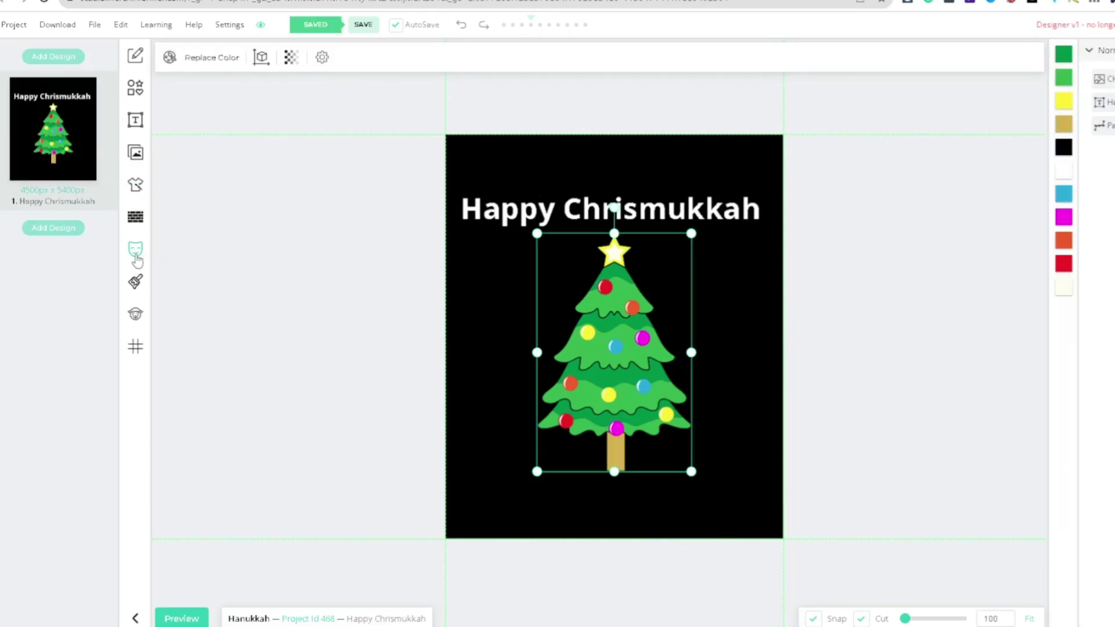
left_click(137, 284)
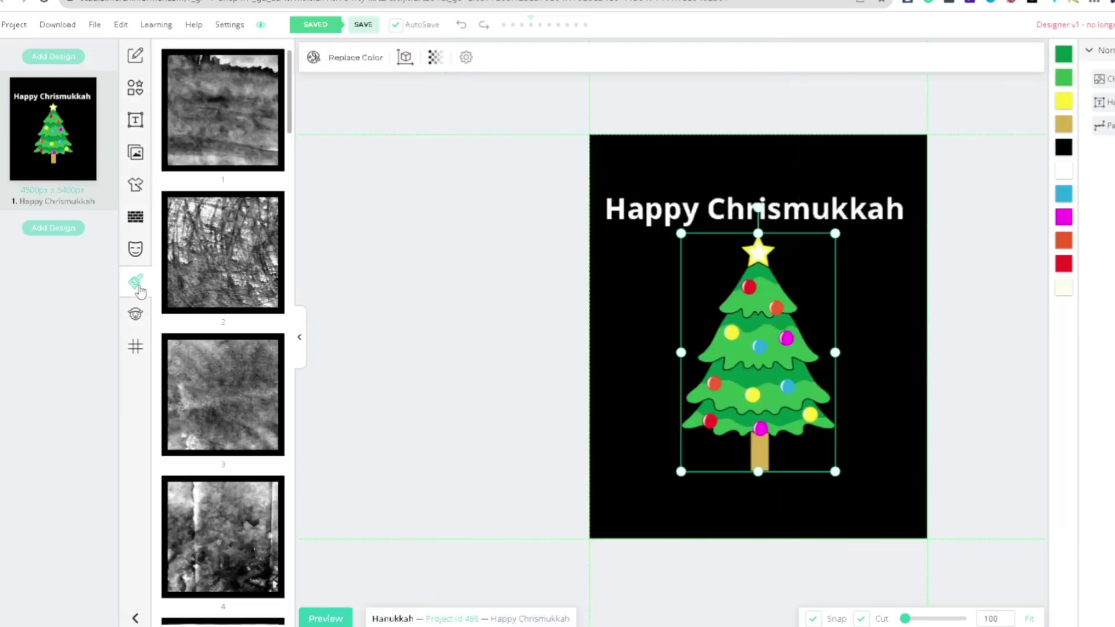
left_click(135, 216)
key("Escape")
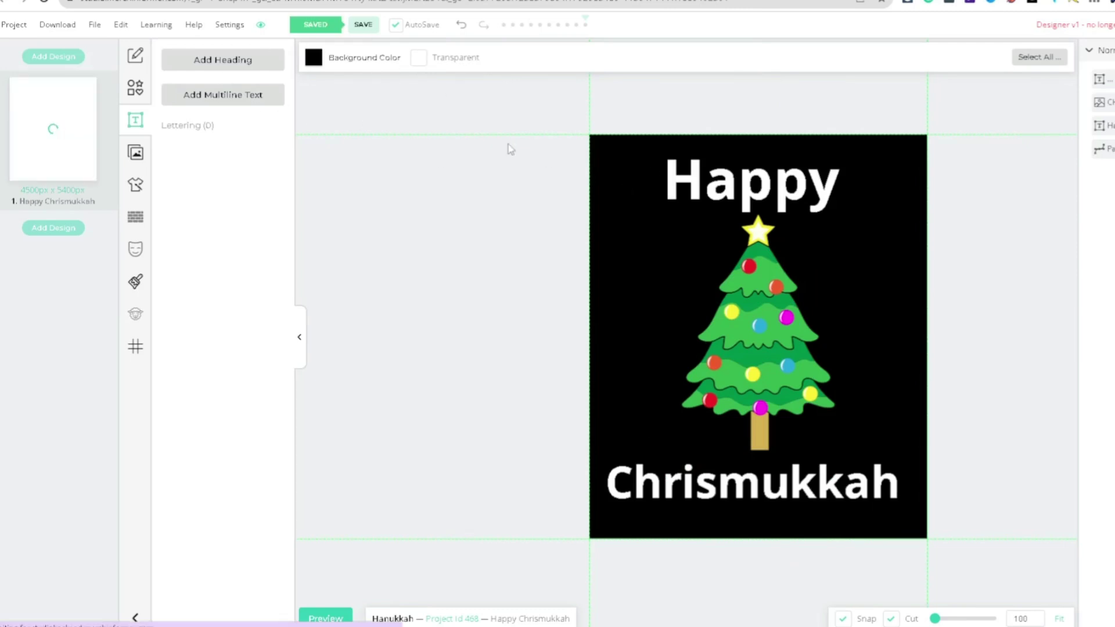
Make the design's background transparent and download the current design.
left_click(417, 58)
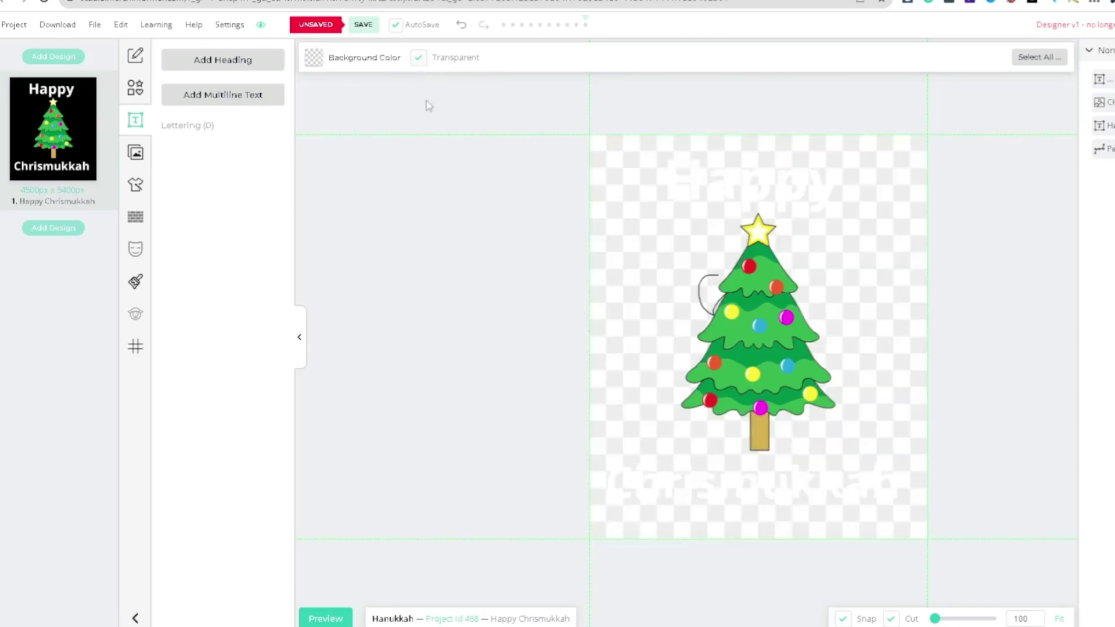
mouse_move(68, 27)
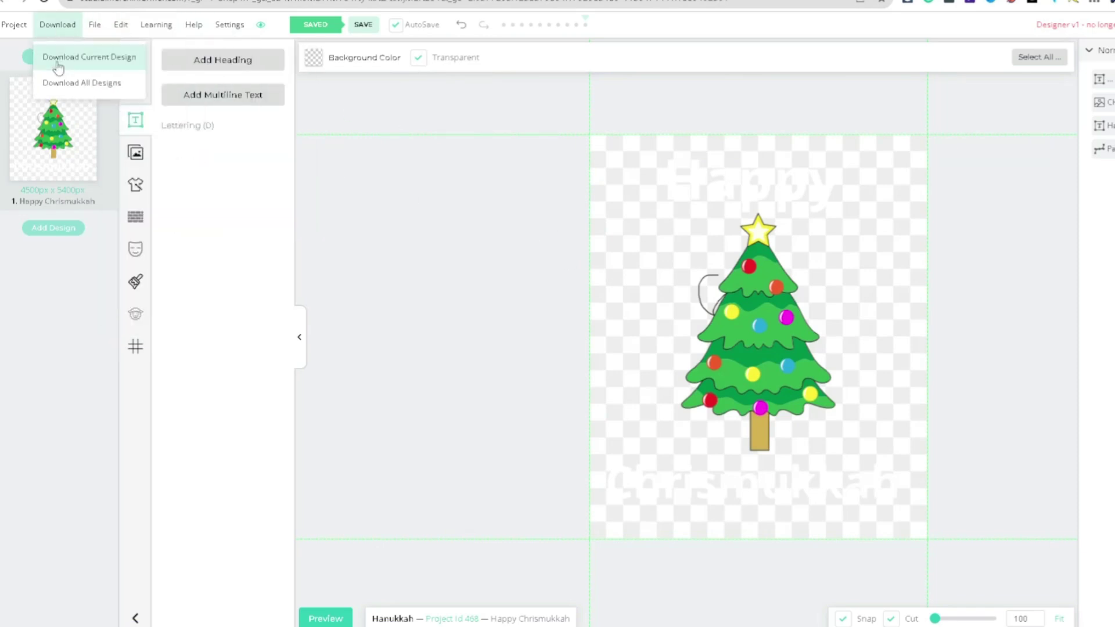
left_click(57, 68)
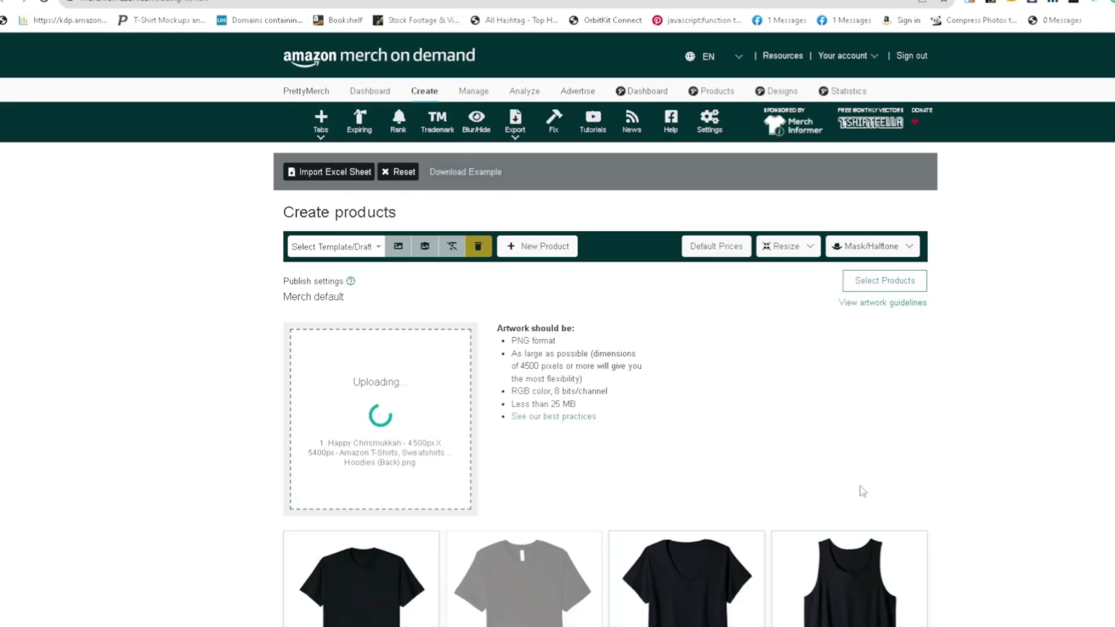
Switch to Amazon Merch on Demand and review the uploaded Happy Chrismukkah artwork on the product mockups.
scroll(861, 490, "down", 2)
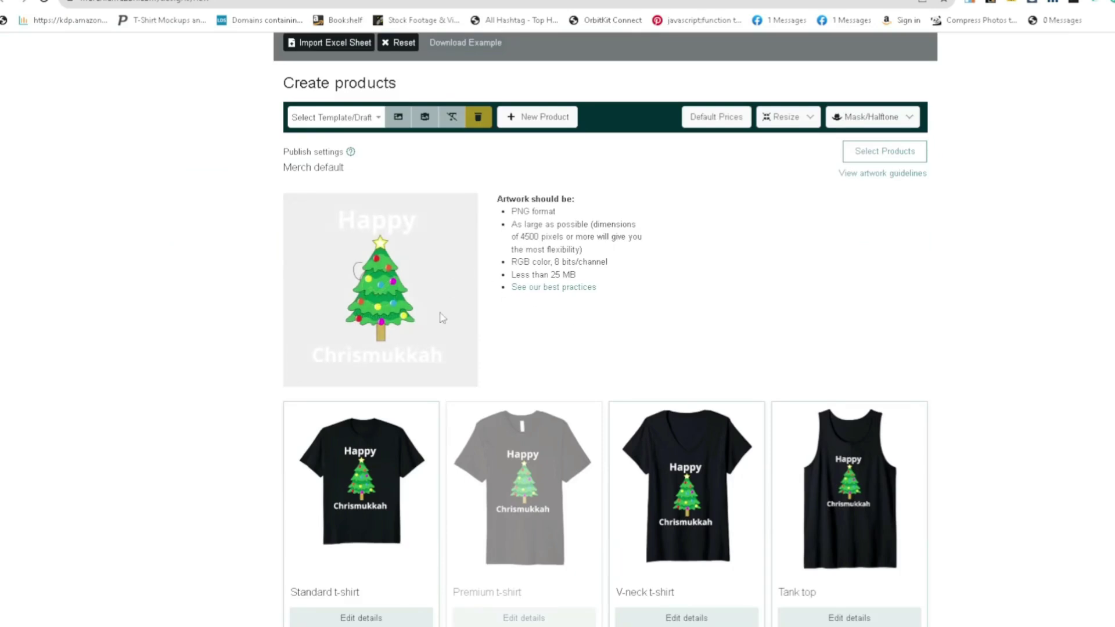
scroll(526, 310, "down", 3)
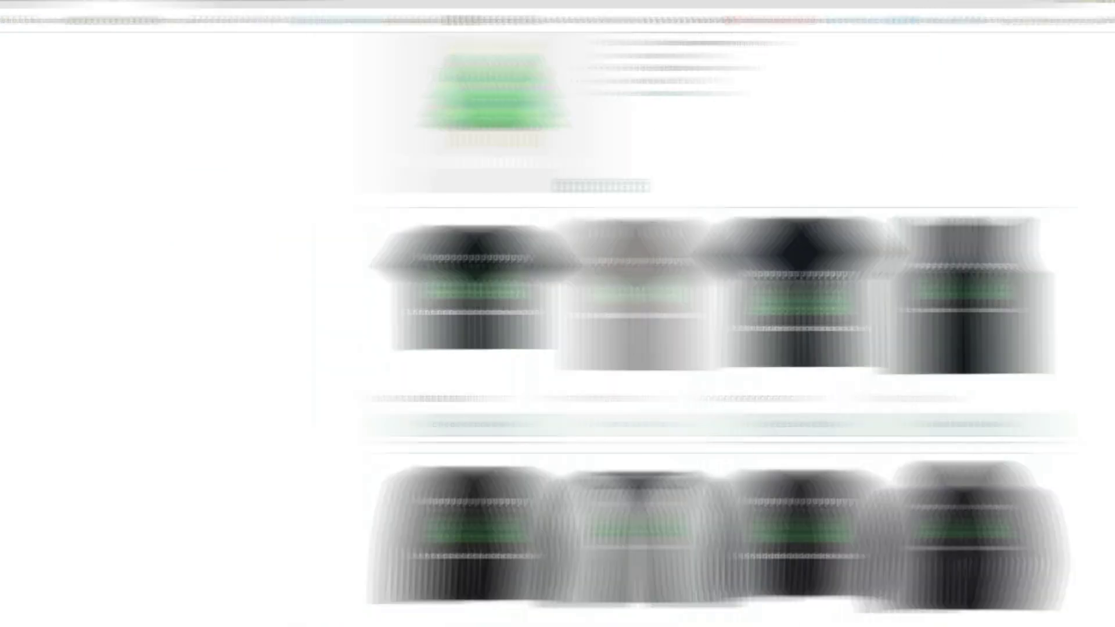